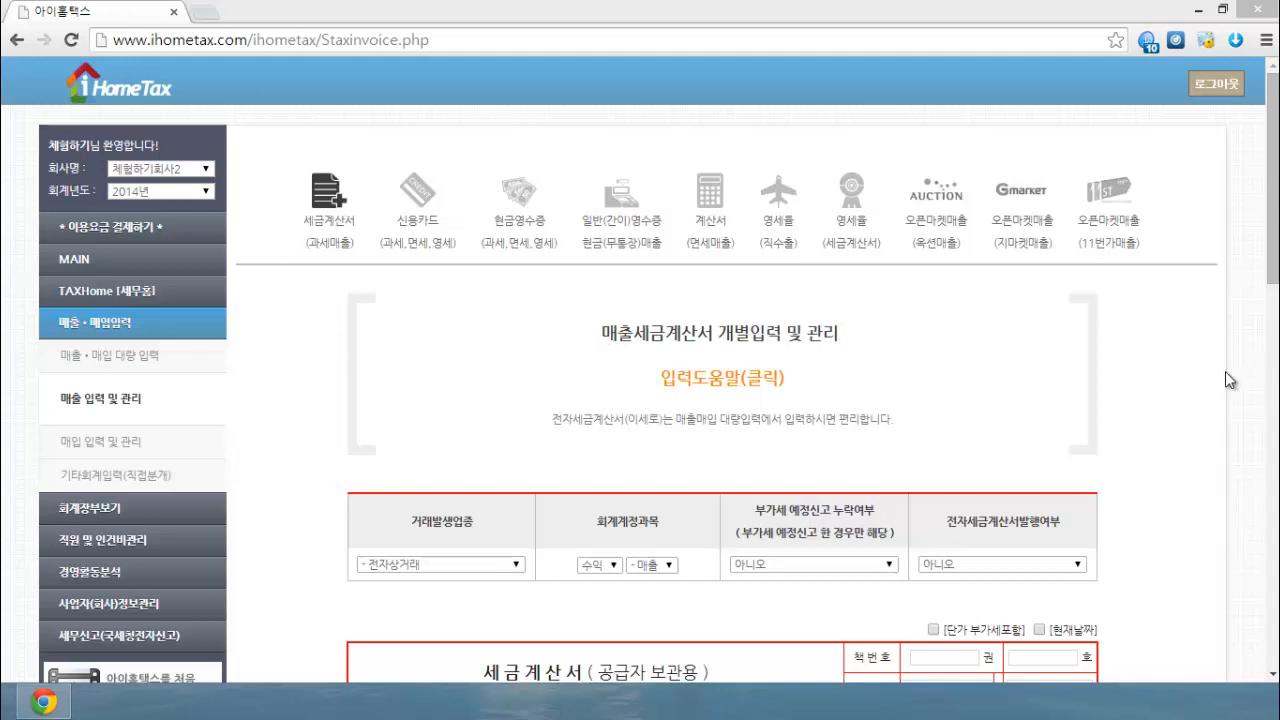
Look over the individual sales tax invoice form and the 매출 세금계산서 리스트 below it
scroll(1185, 367, "down", 2)
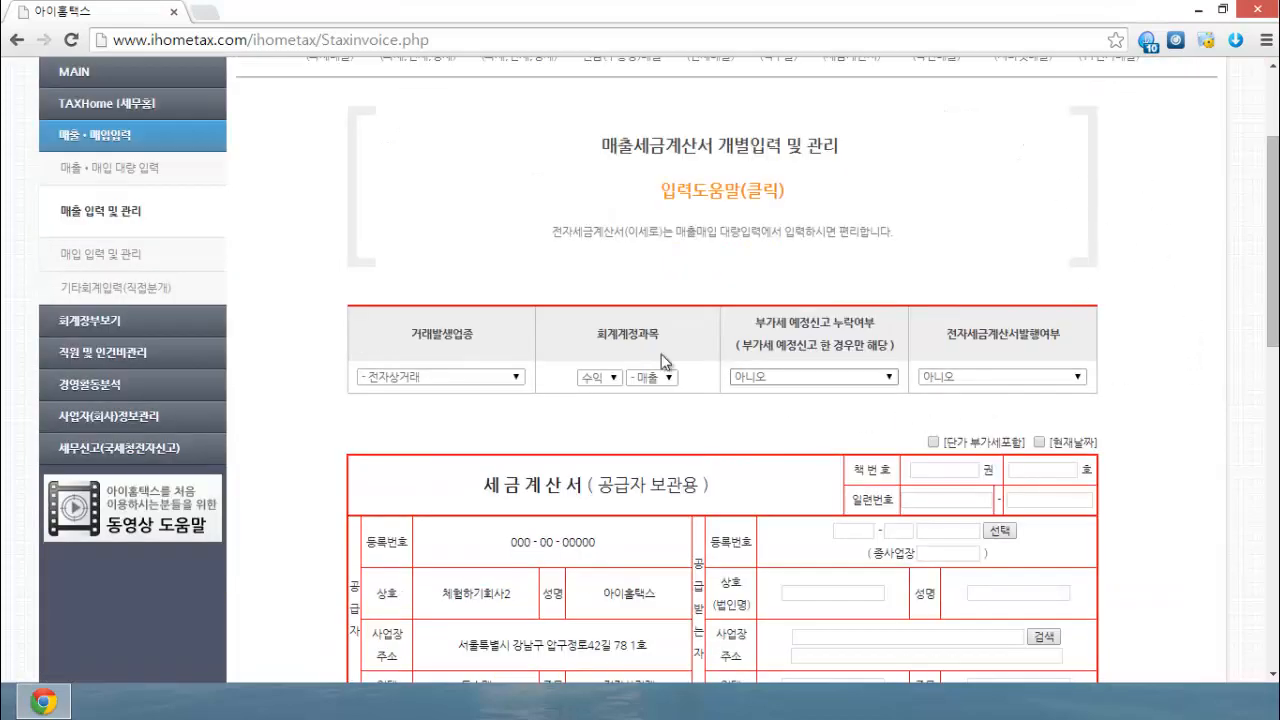
scroll(802, 376, "down", 3)
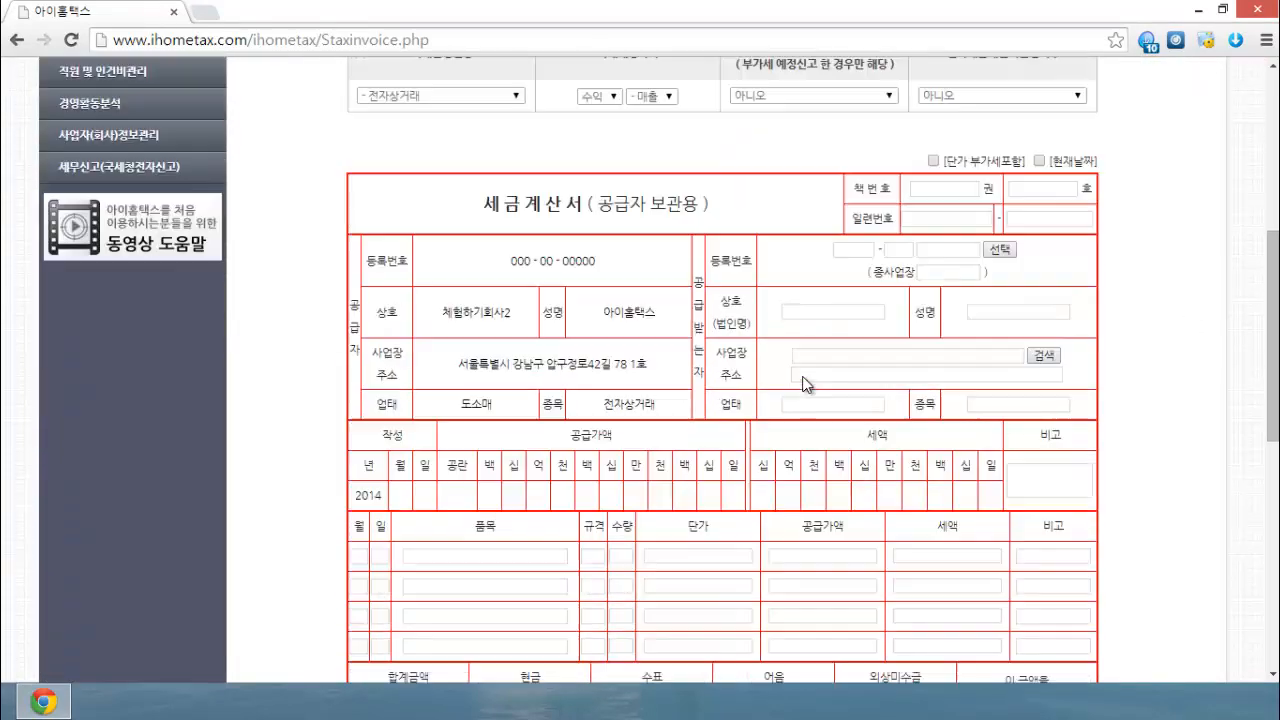
scroll(830, 331, "down", 3)
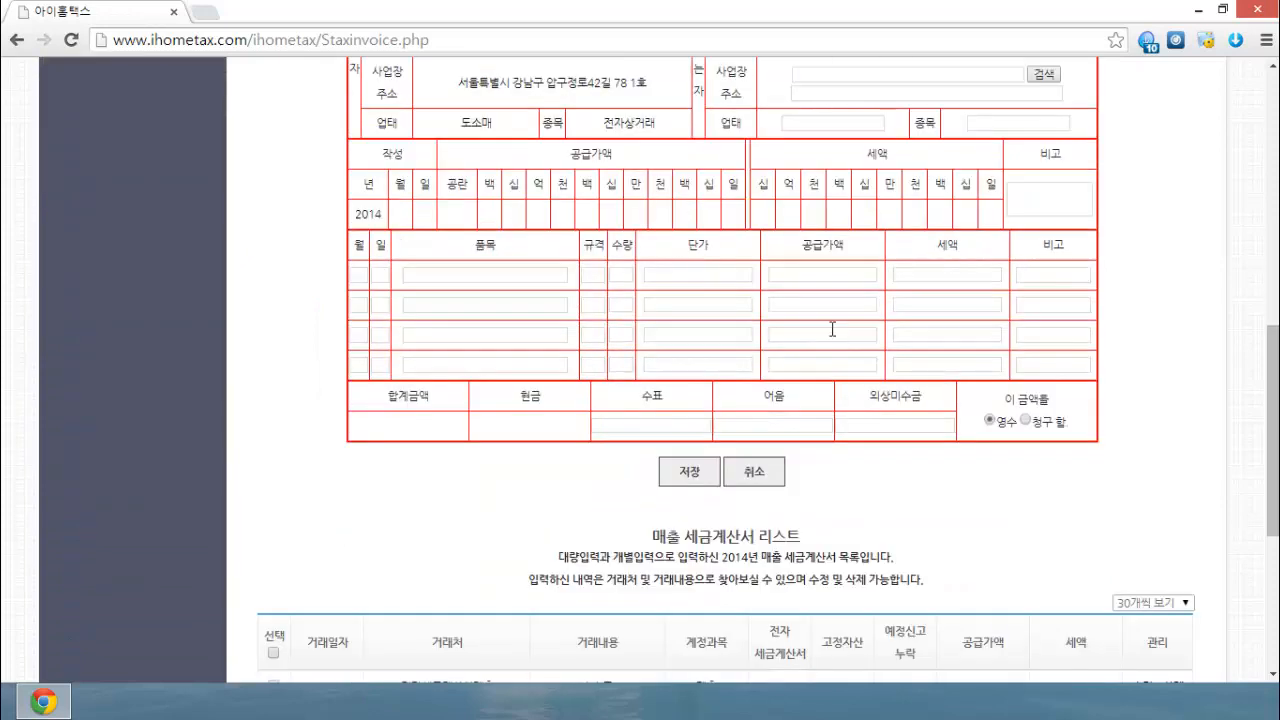
scroll(850, 243, "down", 4)
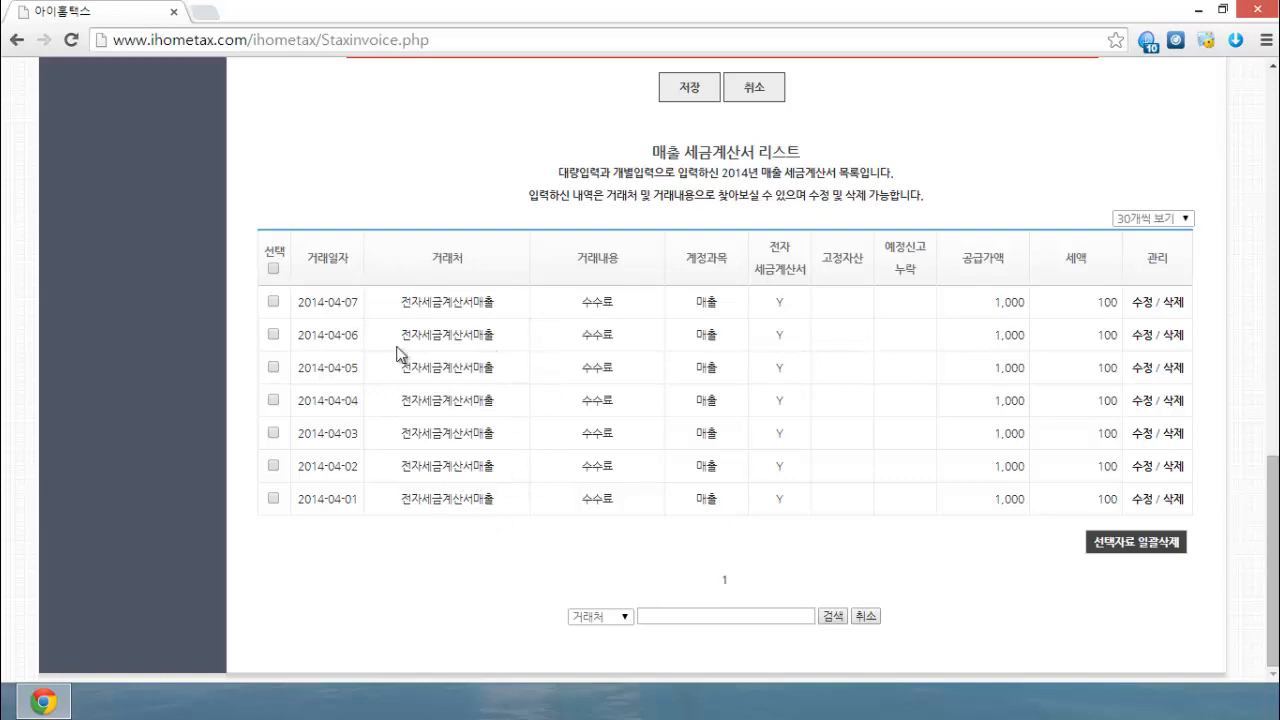
scroll(465, 440, "up", 10)
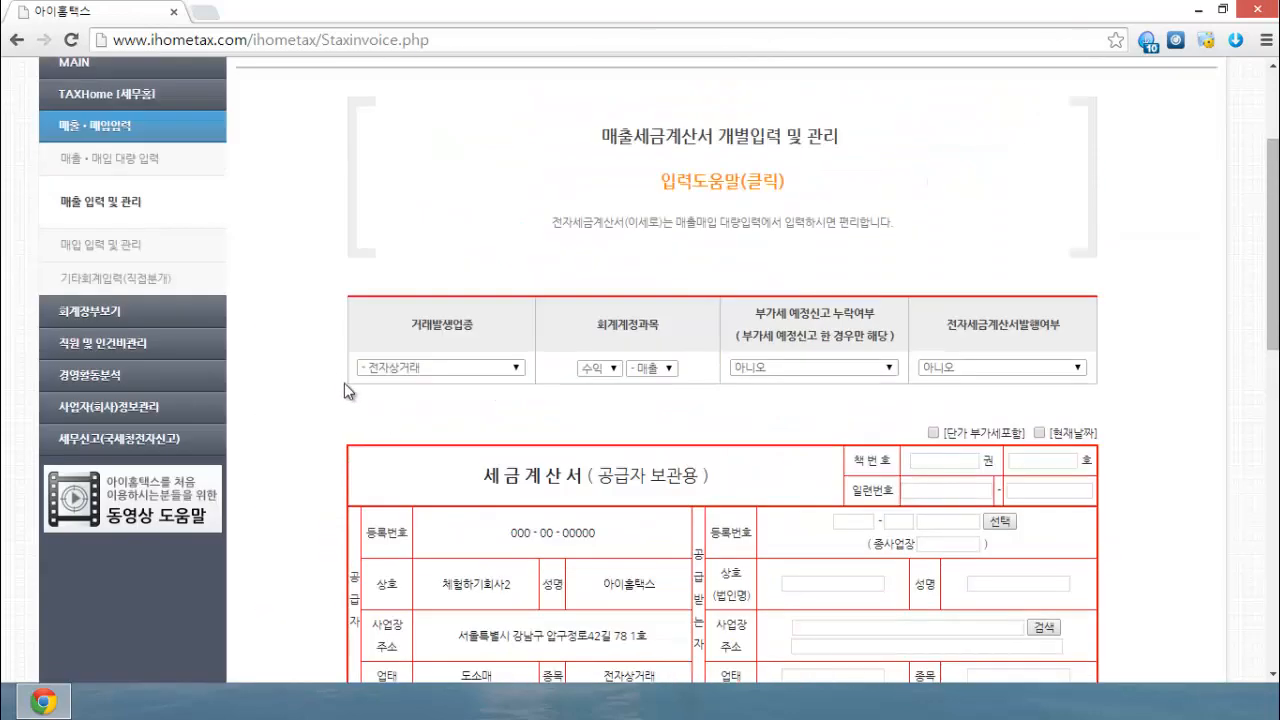
View the 매출·매입 대량 입력 page and its Excel upload window for sales electronic tax invoices, closing the window when finished
left_click(138, 162)
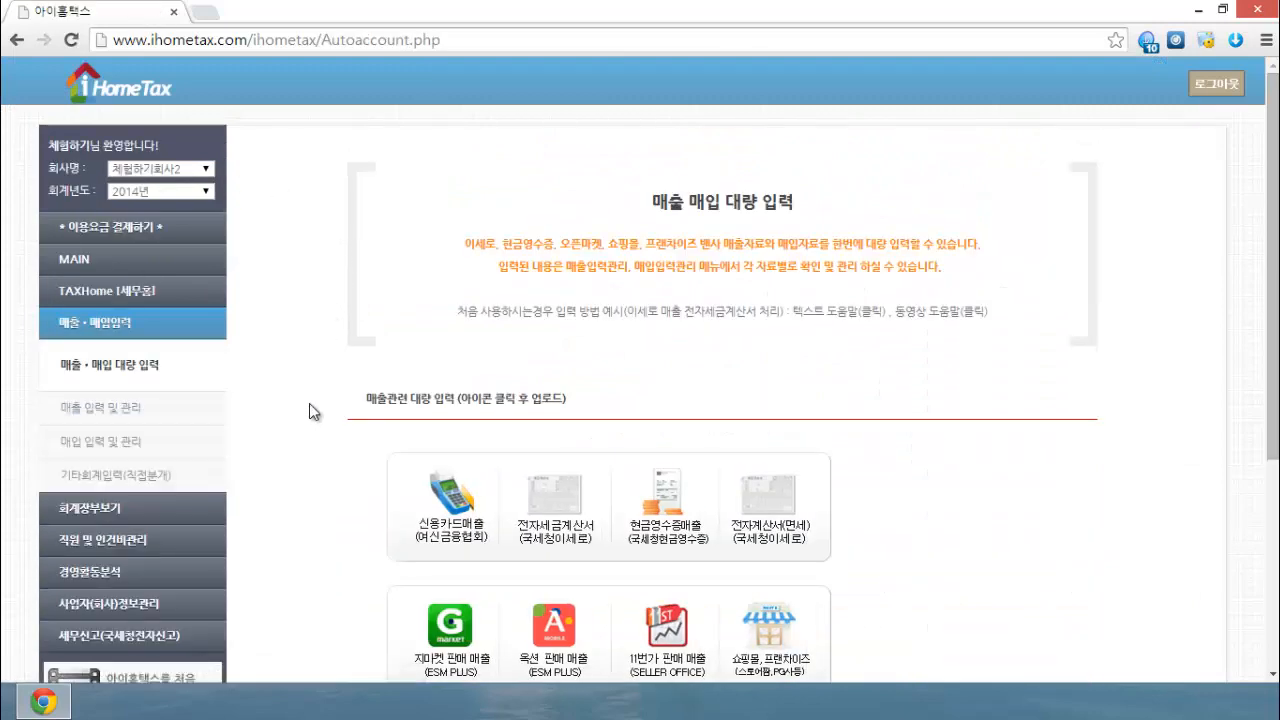
scroll(306, 397, "down", 3)
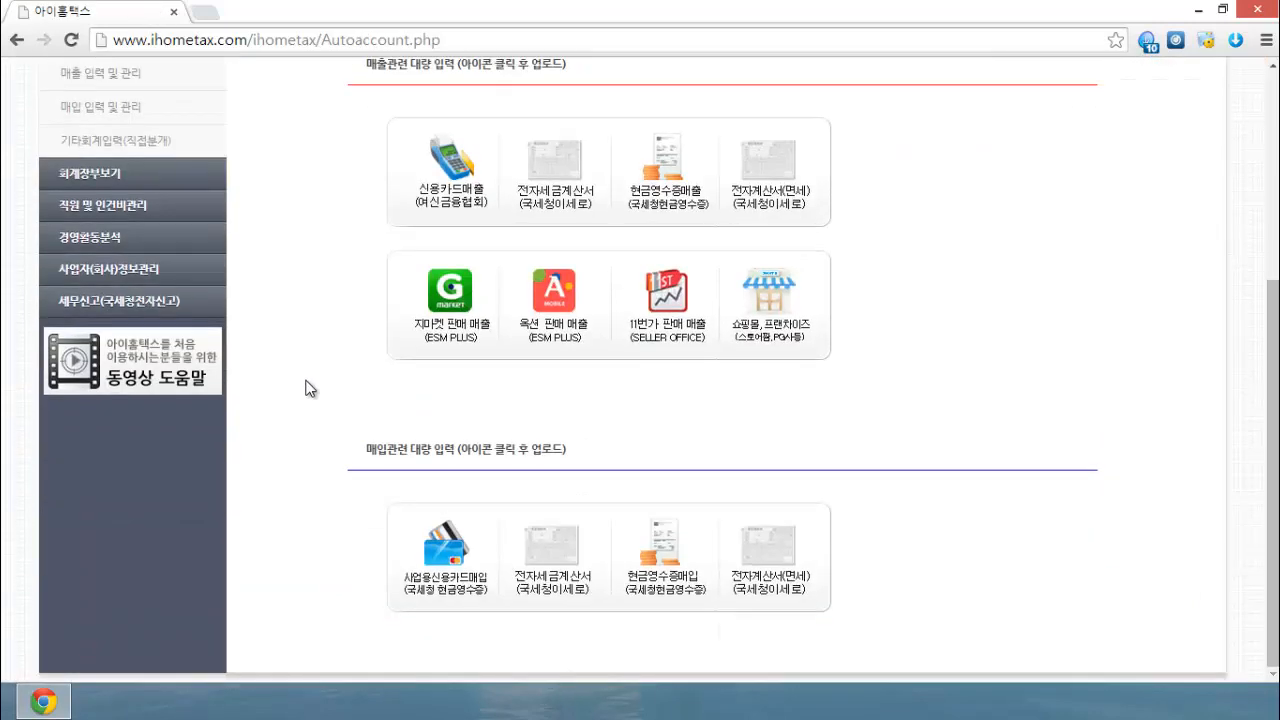
left_click(566, 200)
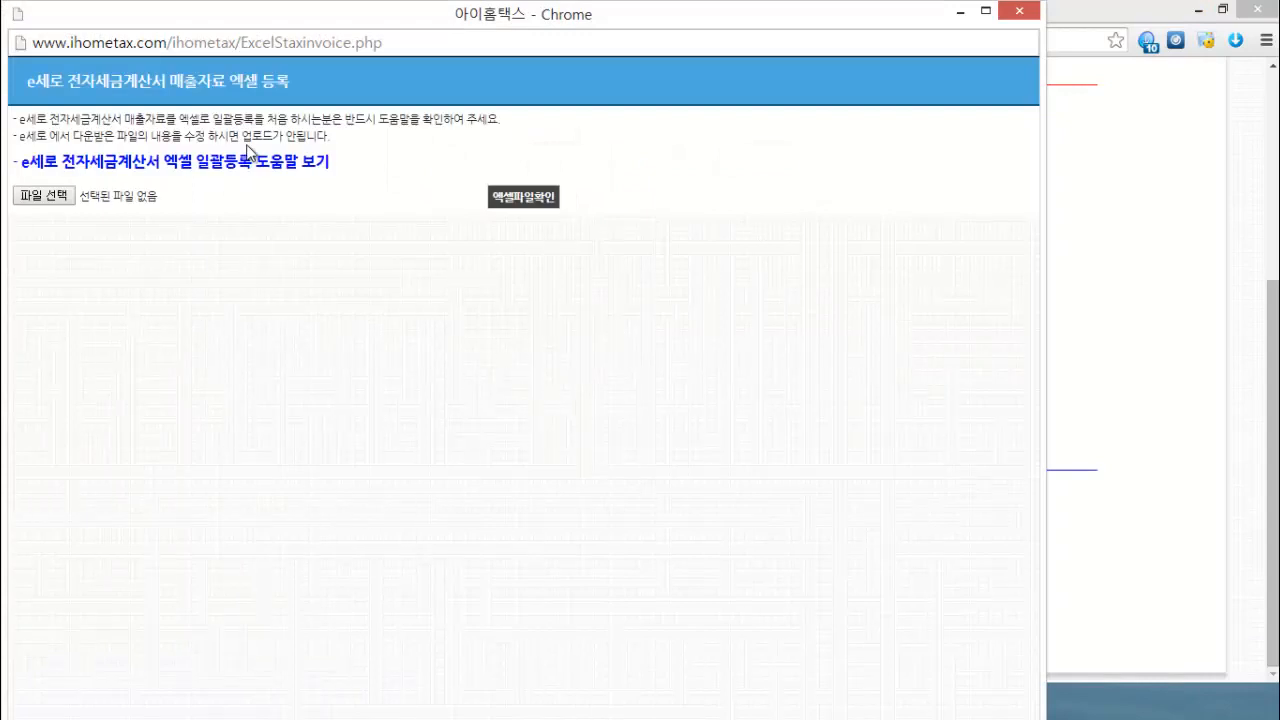
left_click(1019, 11)
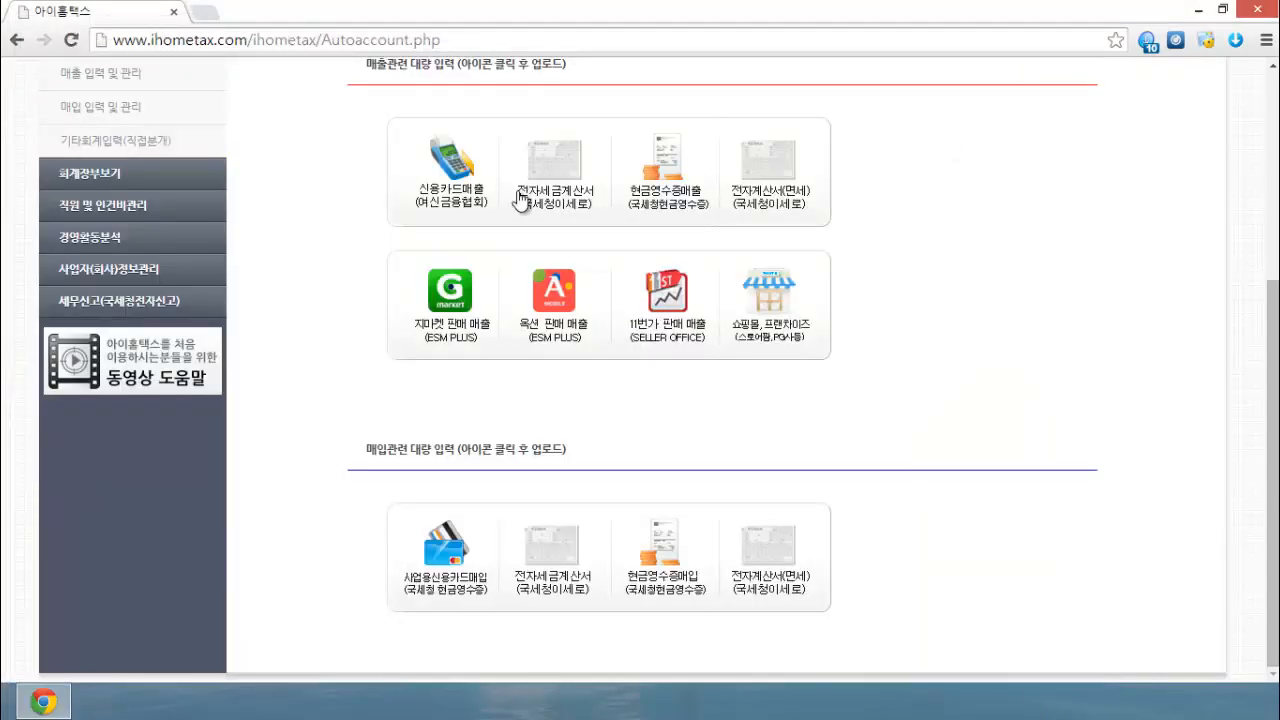
scroll(250, 230, "up", 1)
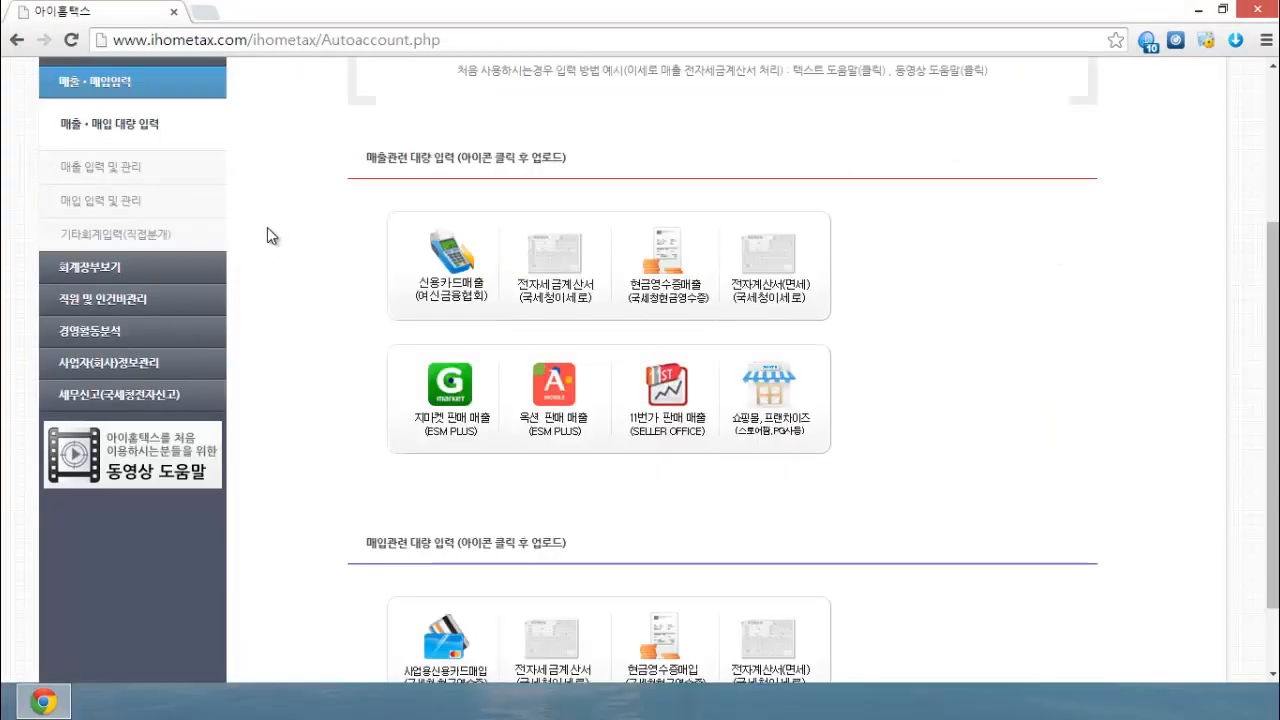
Return to the 매출 입력 및 관리 page and review the tax invoice entry form and the list of entered sales invoices
left_click(121, 169)
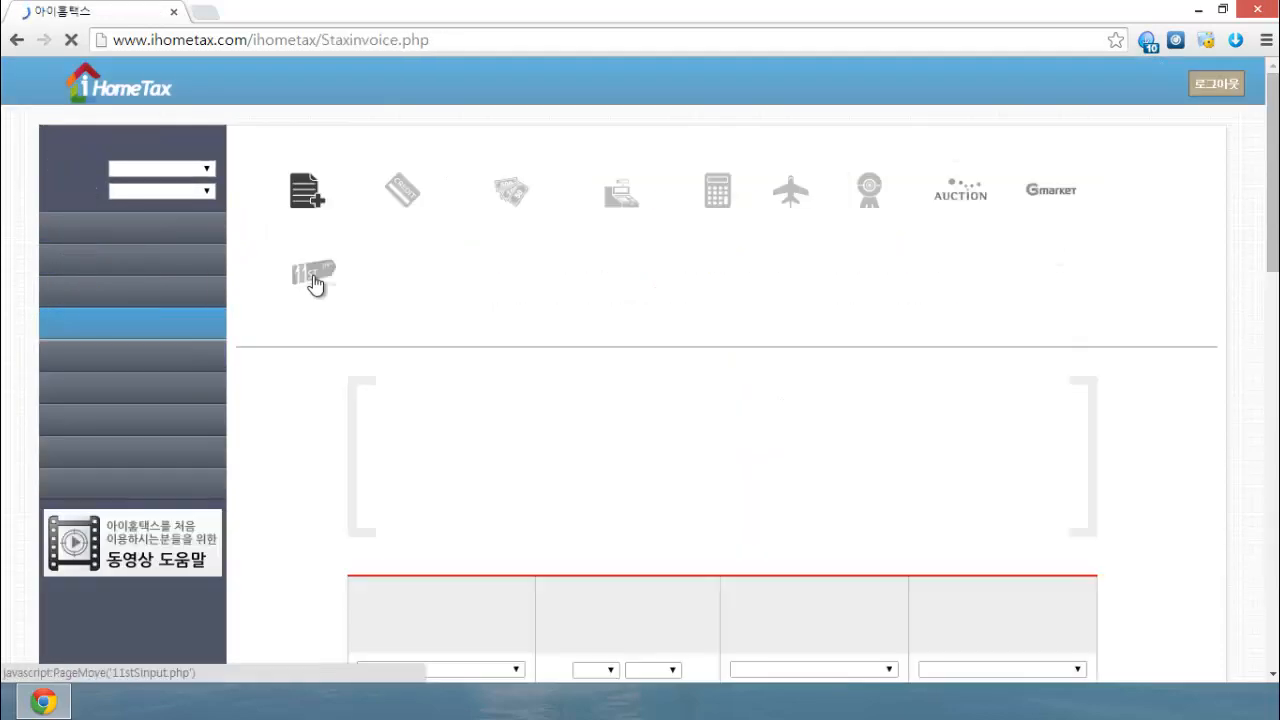
scroll(330, 285, "down", 4)
scroll(330, 285, "up", 6)
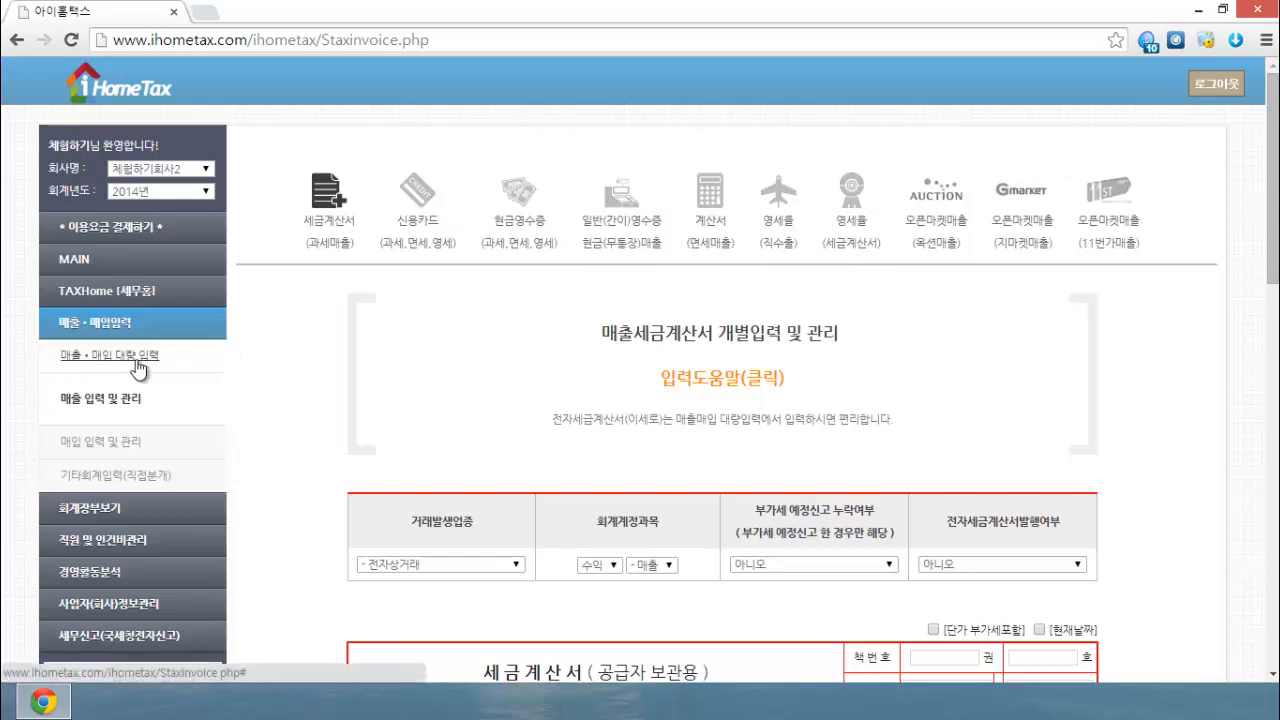
scroll(290, 365, "down", 12)
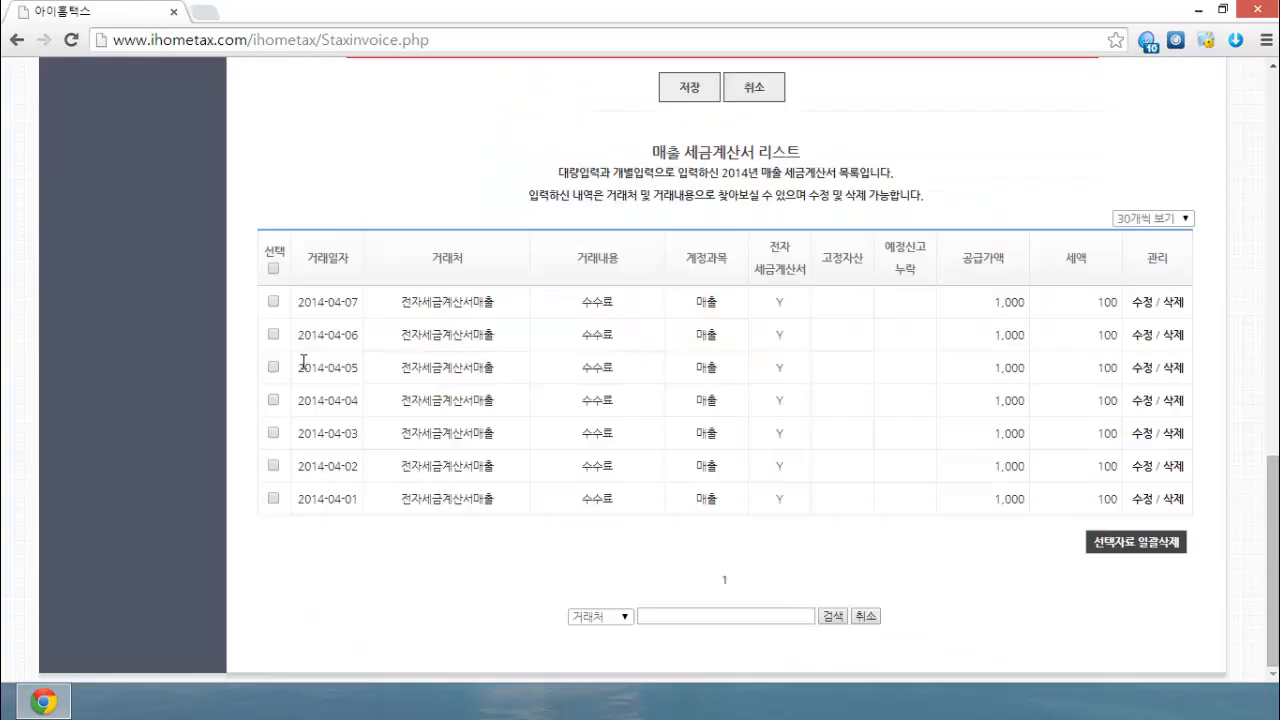
scroll(629, 477, "up", 7)
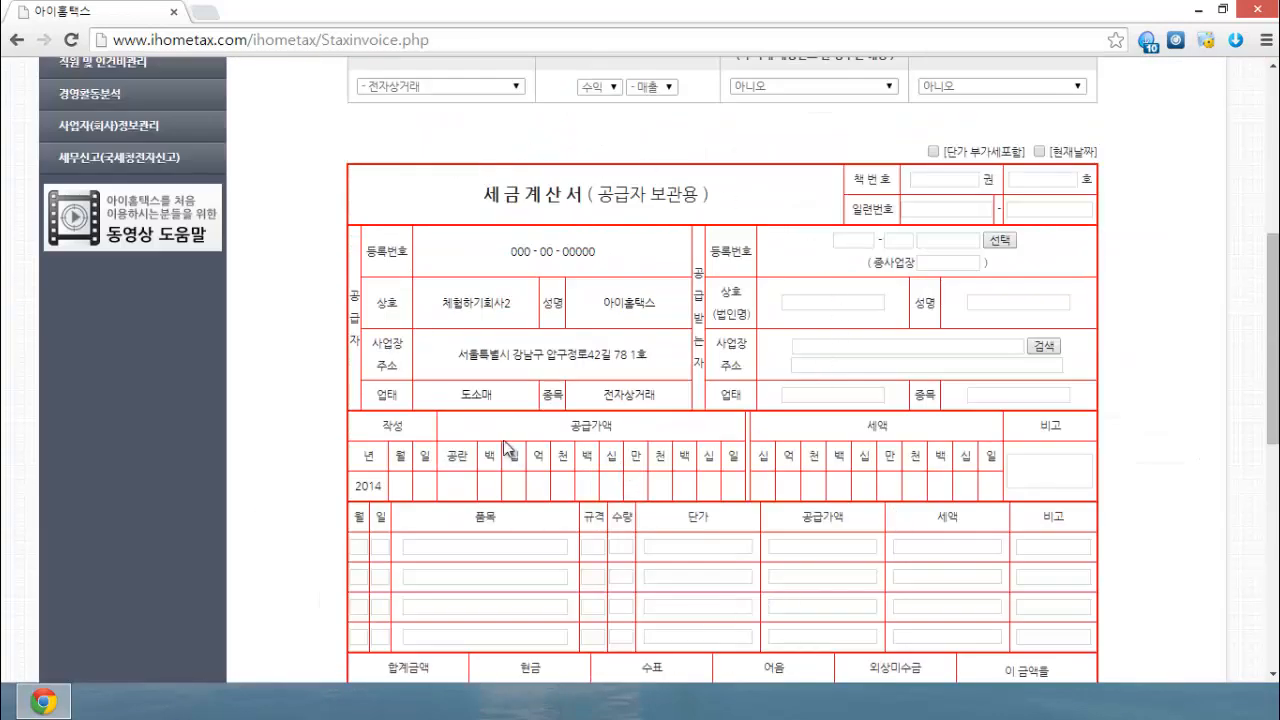
scroll(460, 430, "down", 7)
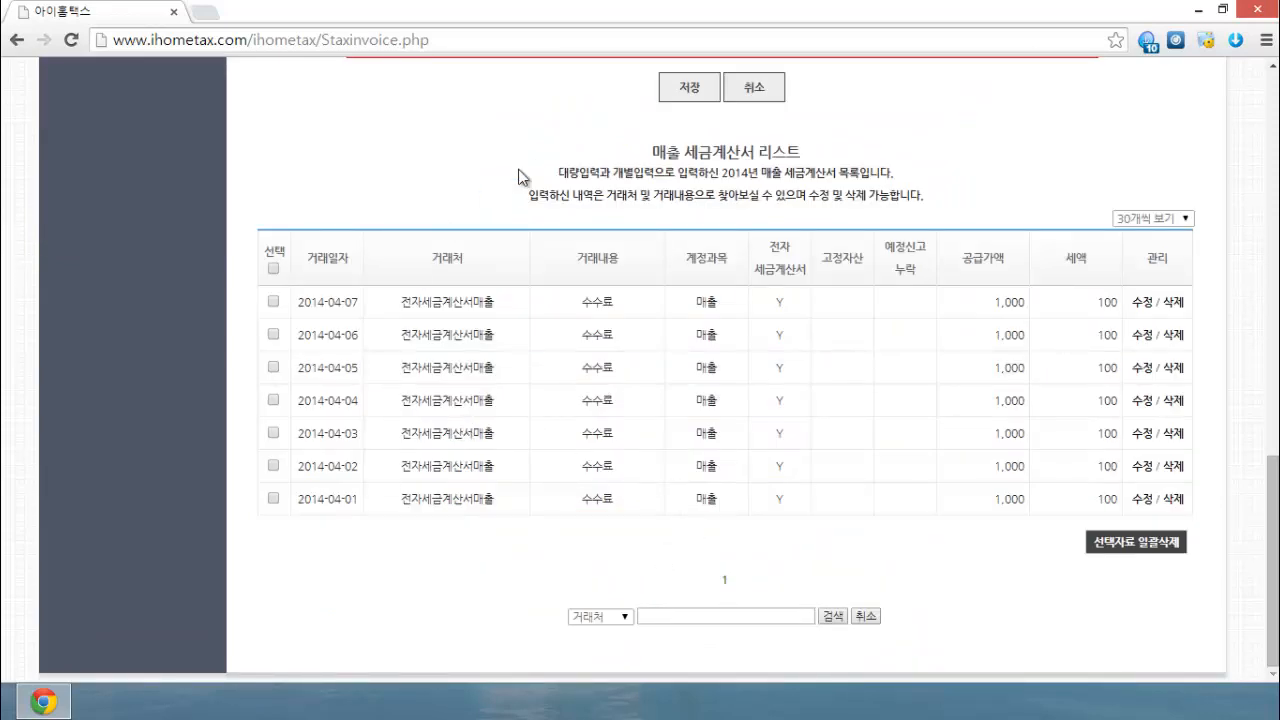
scroll(374, 350, "up", 8)
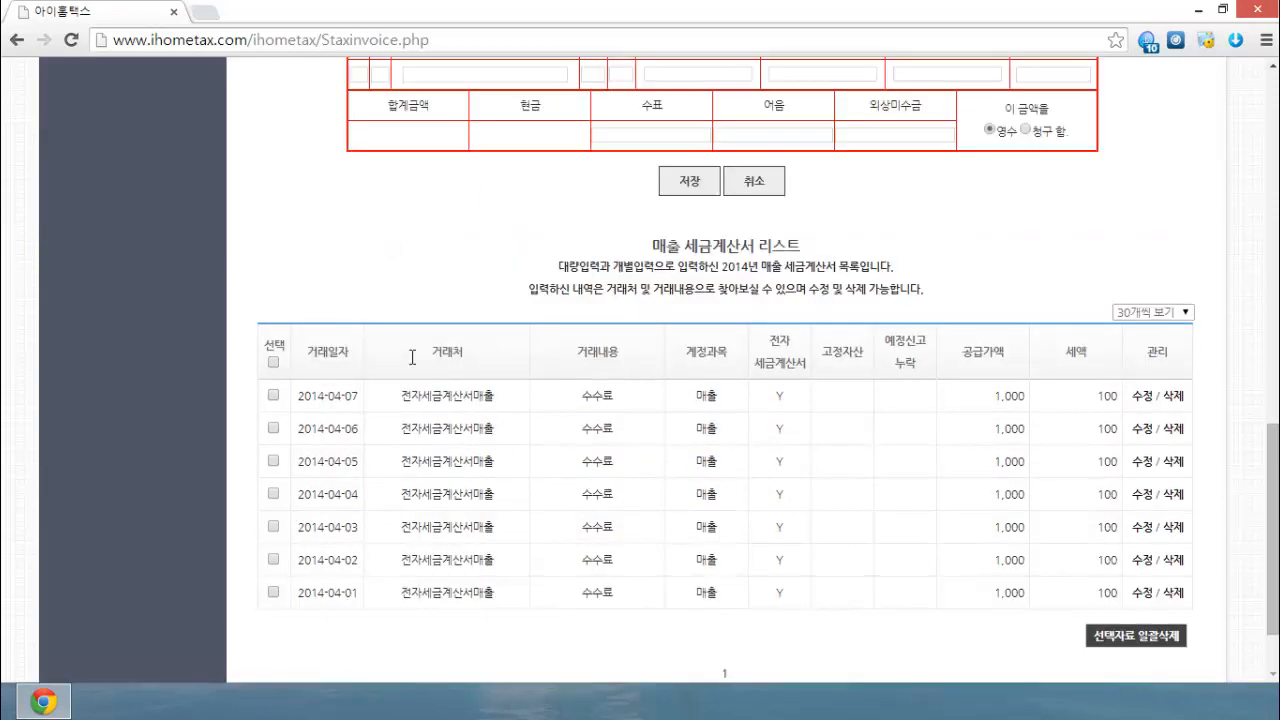
scroll(374, 350, "up", 2)
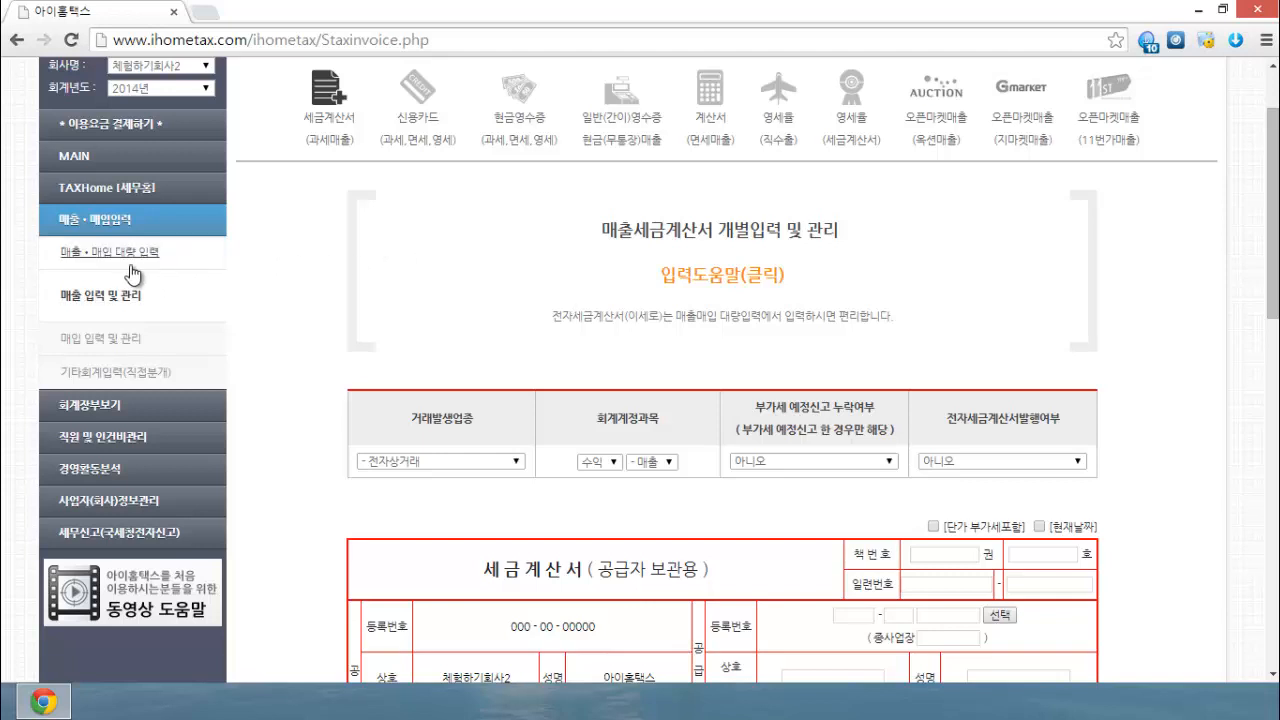
scroll(462, 306, "down", 1)
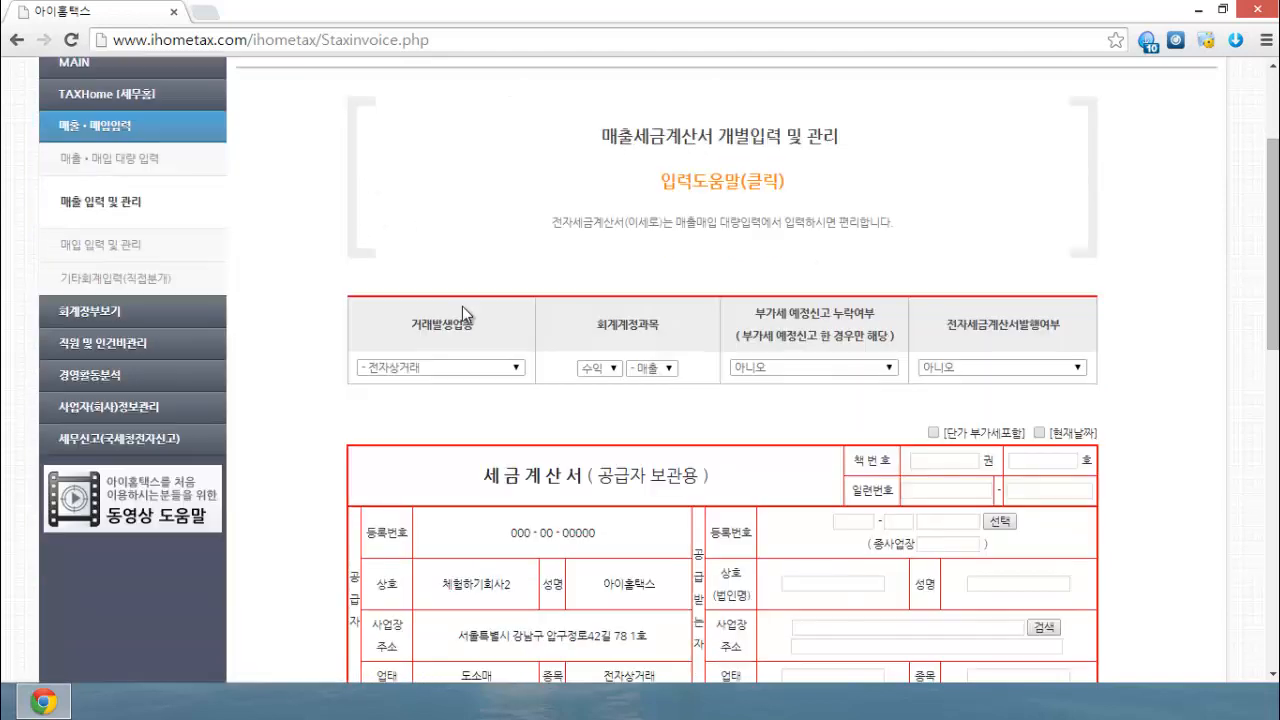
scroll(440, 280, "up", 2)
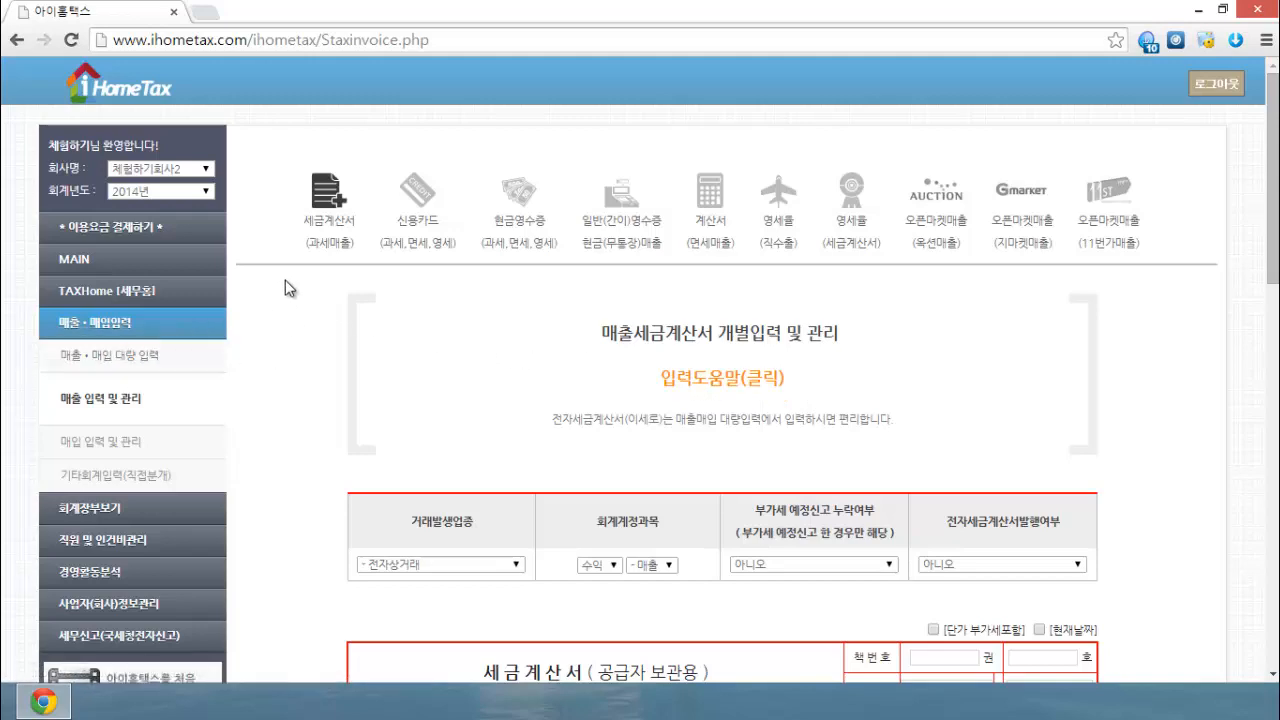
scroll(288, 280, "down", 4)
scroll(296, 251, "down", 1)
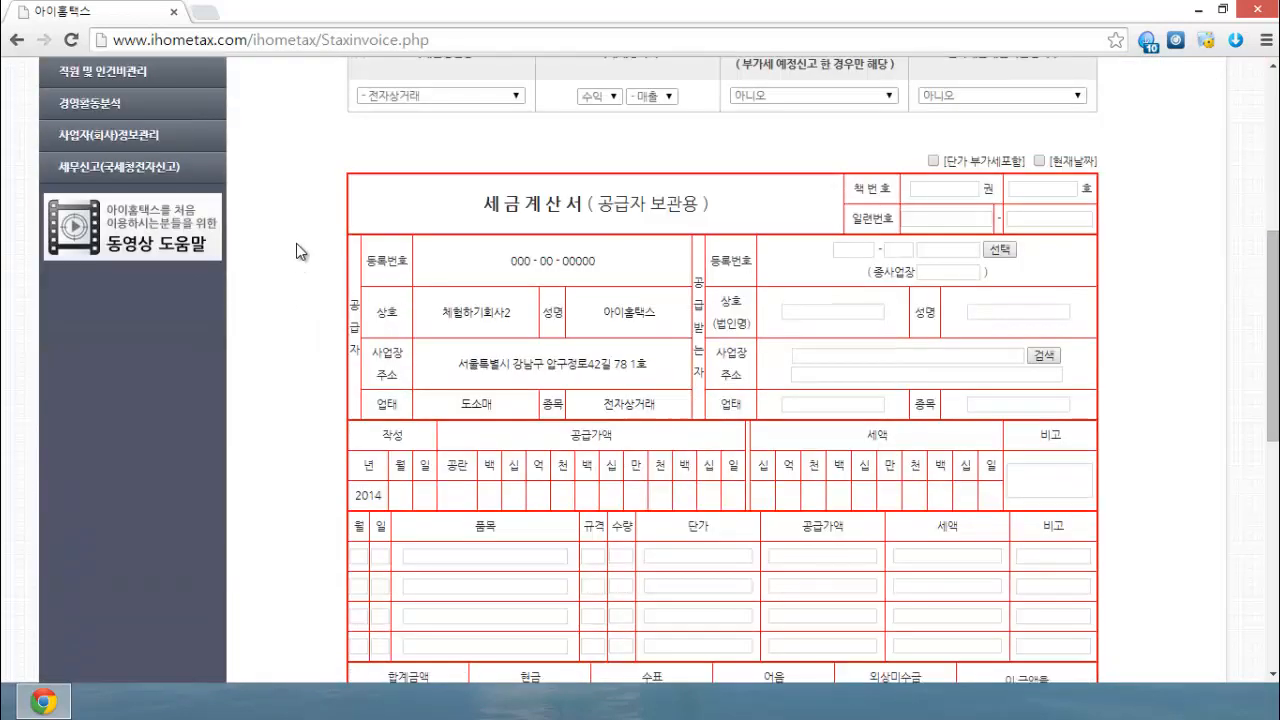
scroll(1180, 571, "up", 5)
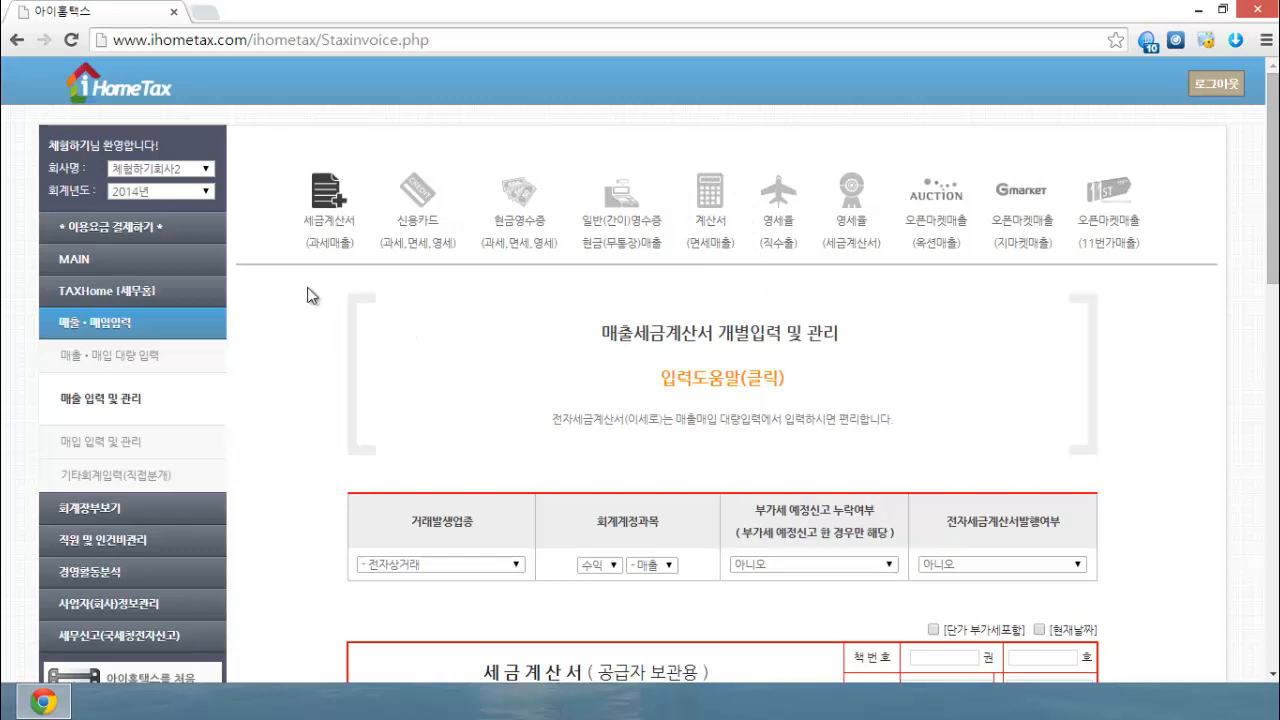
Open the sales entry help, view the guides for each document type from 신용카드 to 오픈마켓매출, and close it
scroll(316, 300, "down", 1)
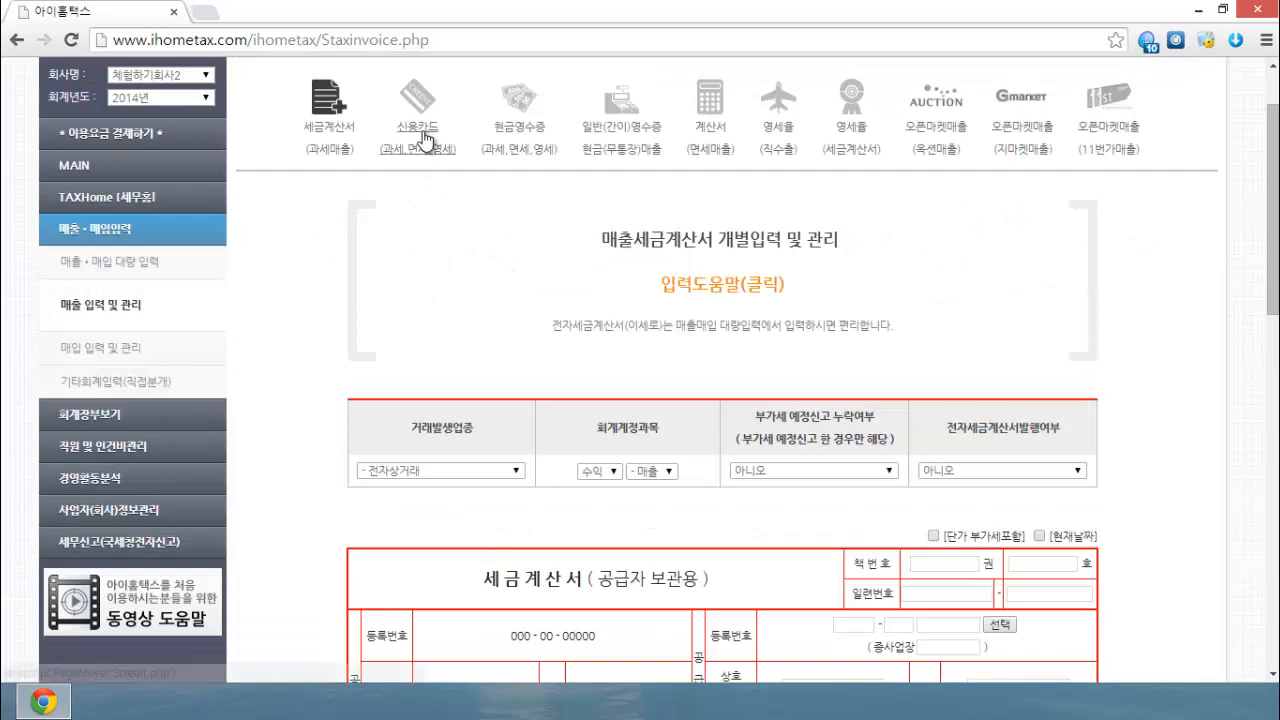
left_click(700, 285)
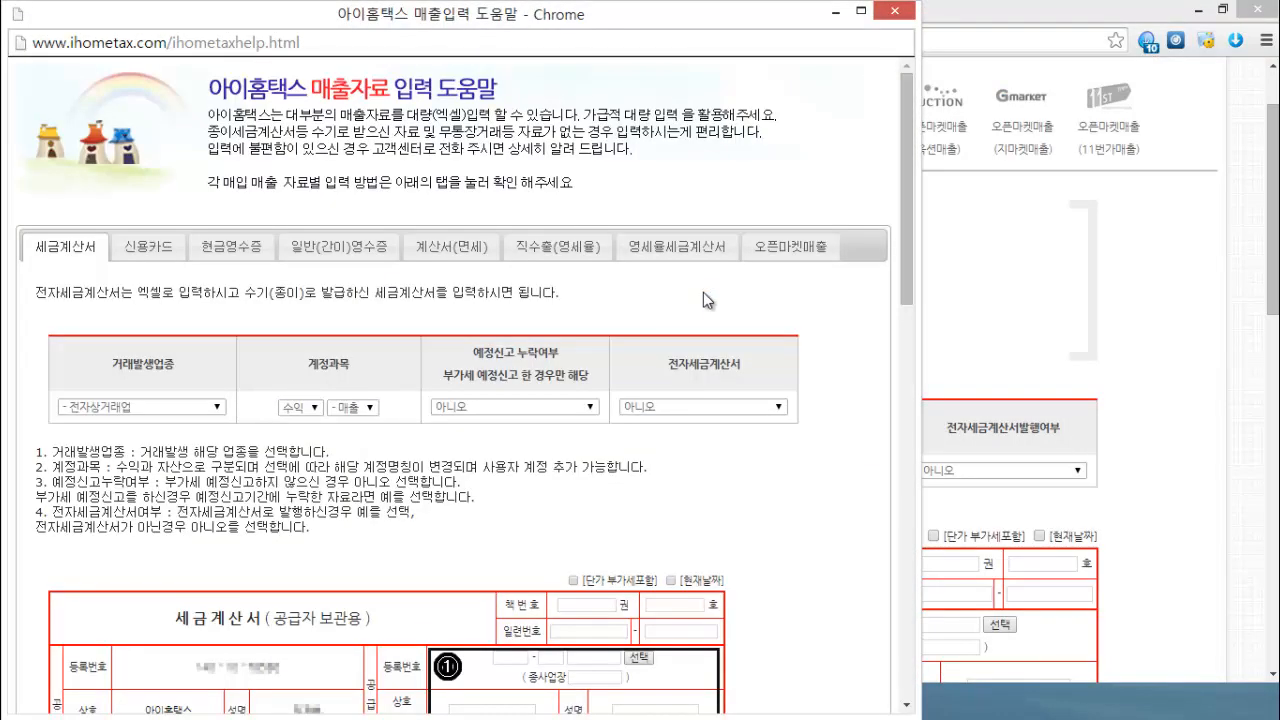
left_click(148, 249)
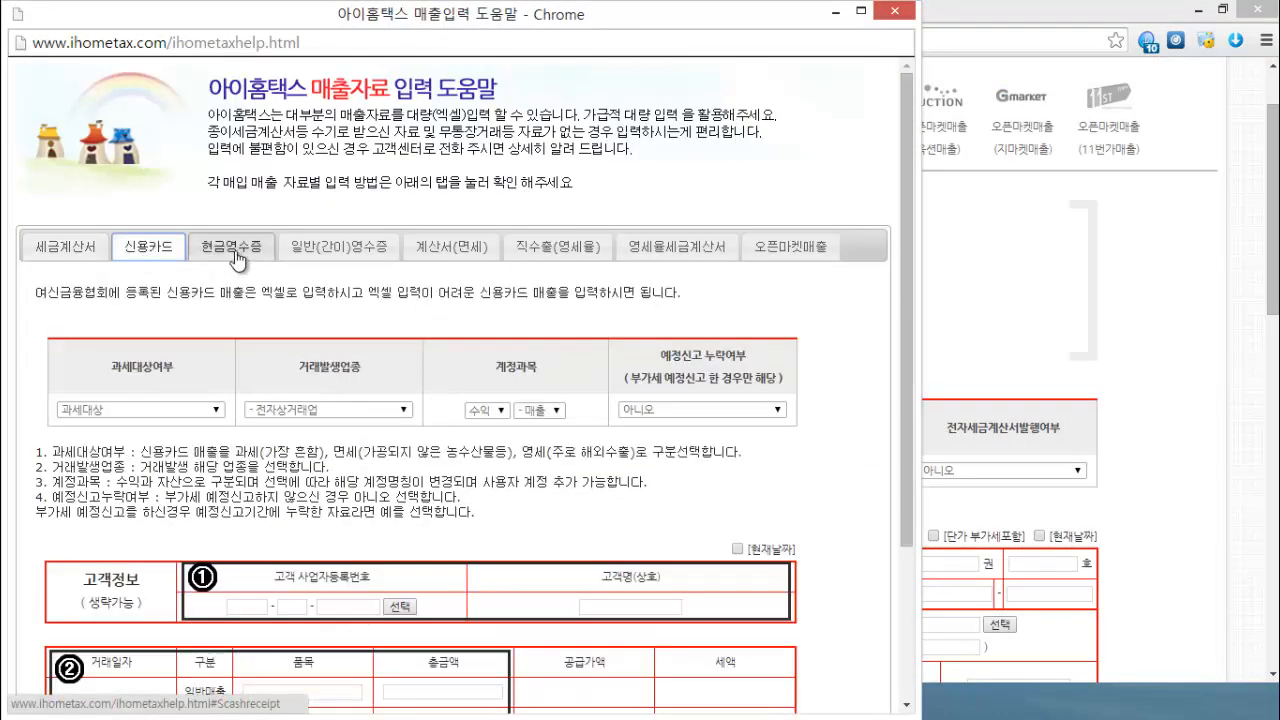
left_click(260, 250)
left_click(339, 250)
left_click(452, 250)
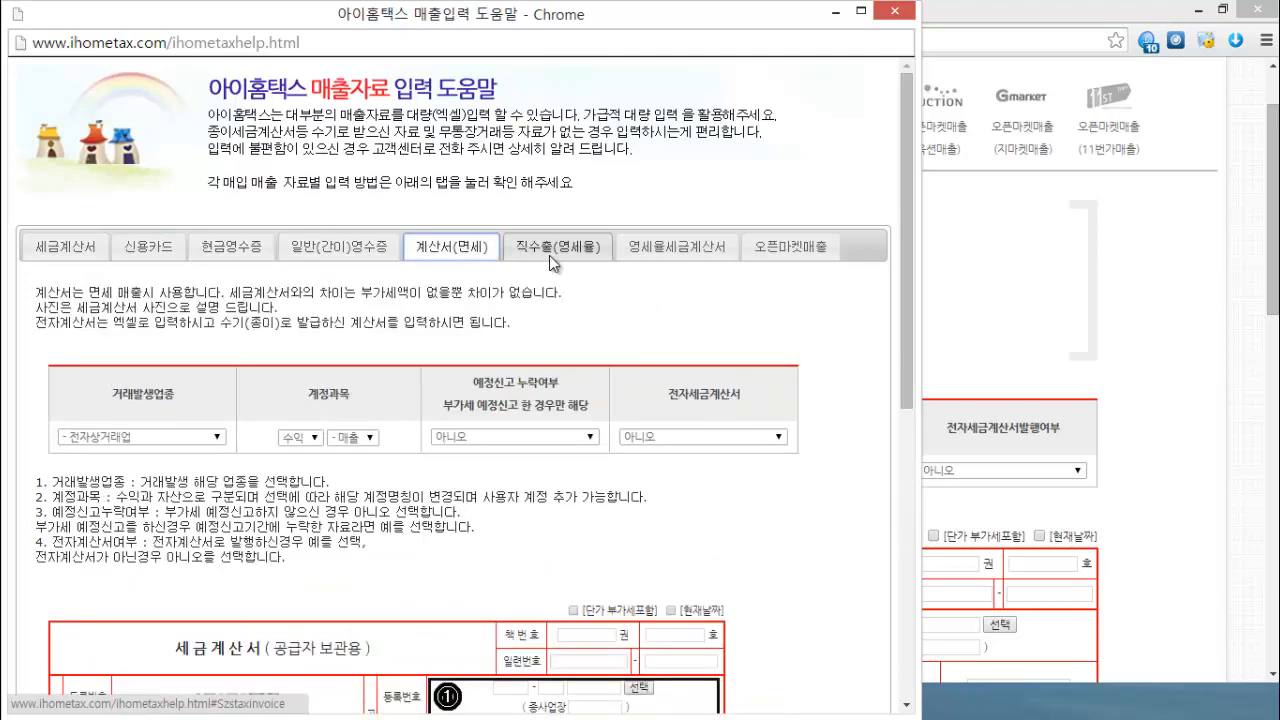
left_click(550, 252)
left_click(657, 258)
left_click(788, 252)
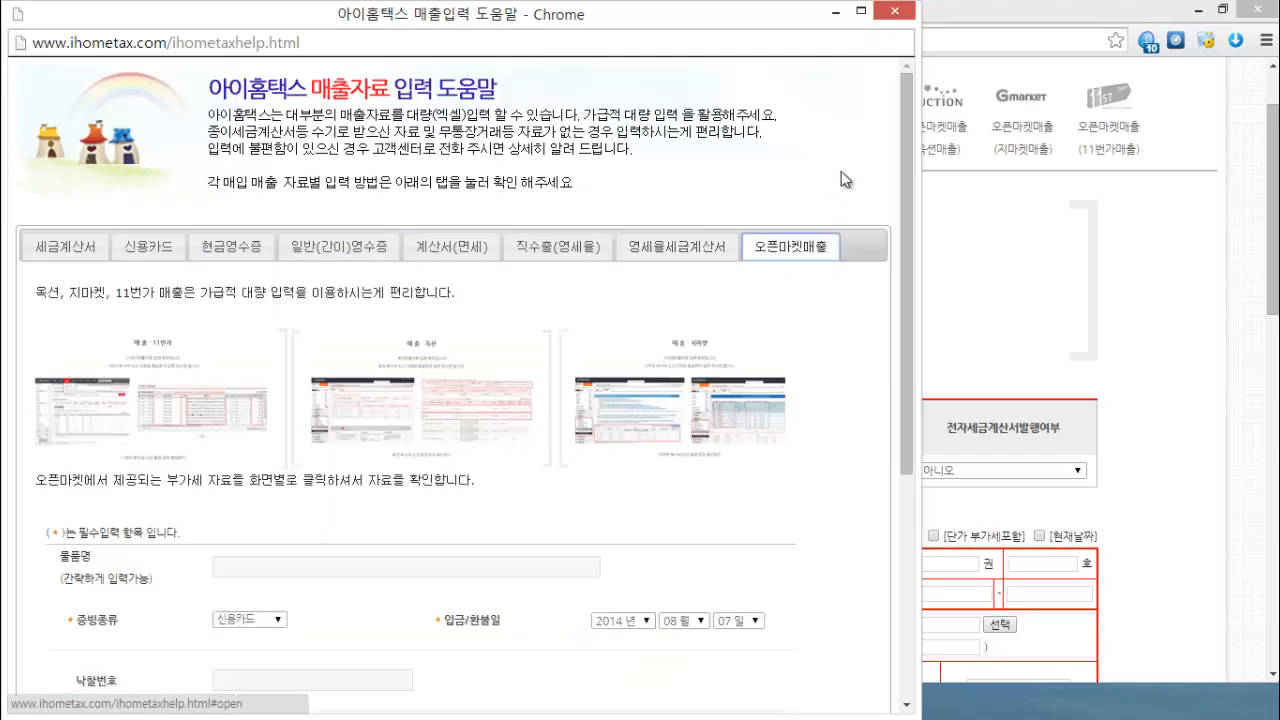
left_click(895, 11)
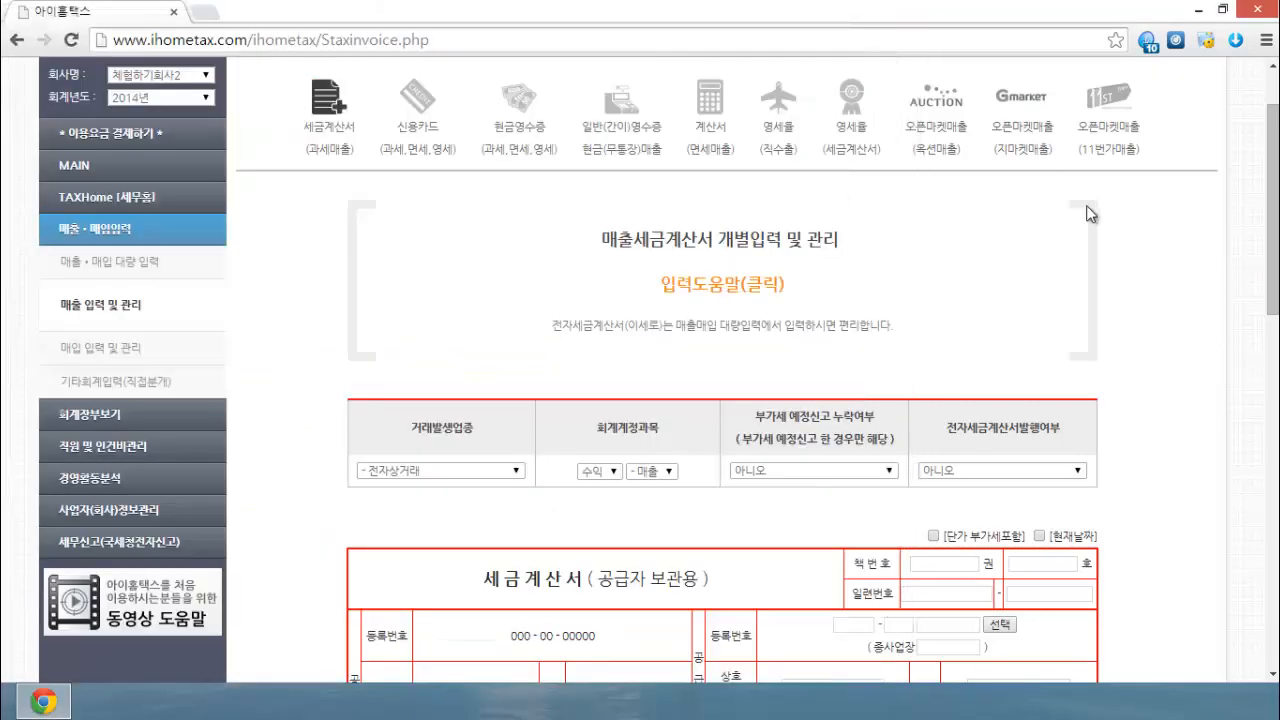
Check the 거래발생업종 options above the tax invoice form and select 전자상거래
scroll(1155, 253, "down", 1)
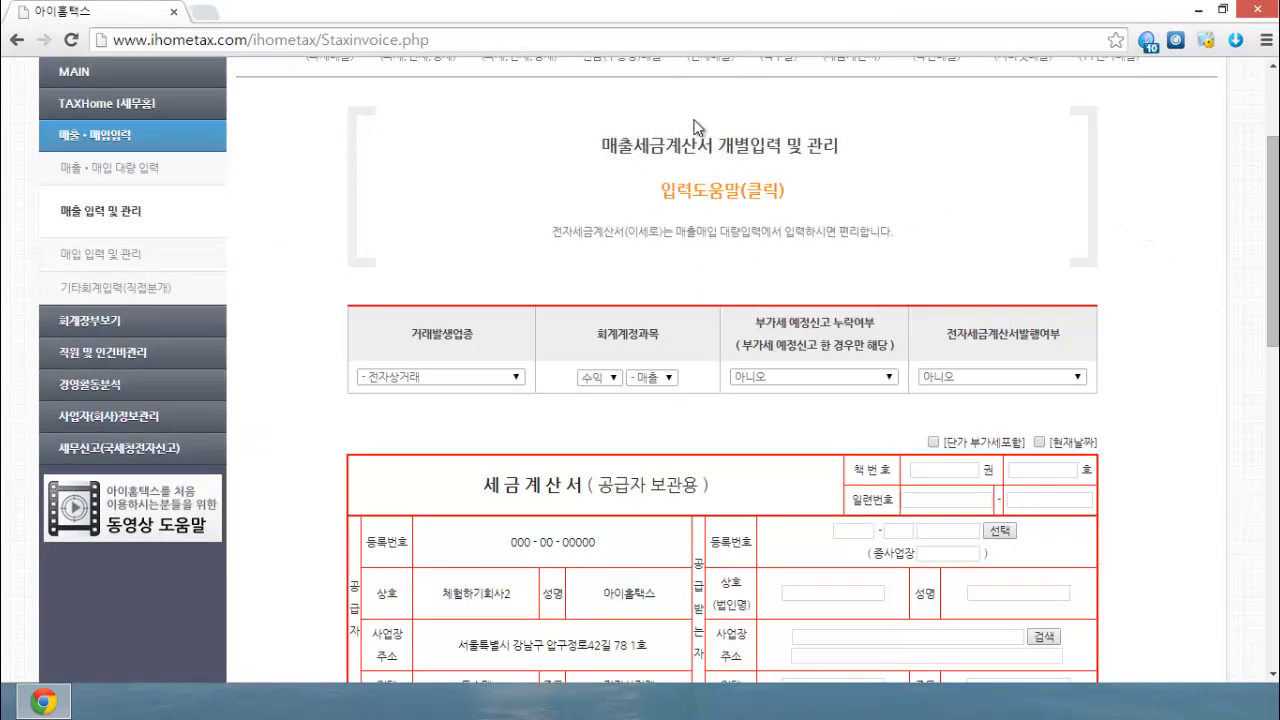
scroll(1135, 256, "down", 1)
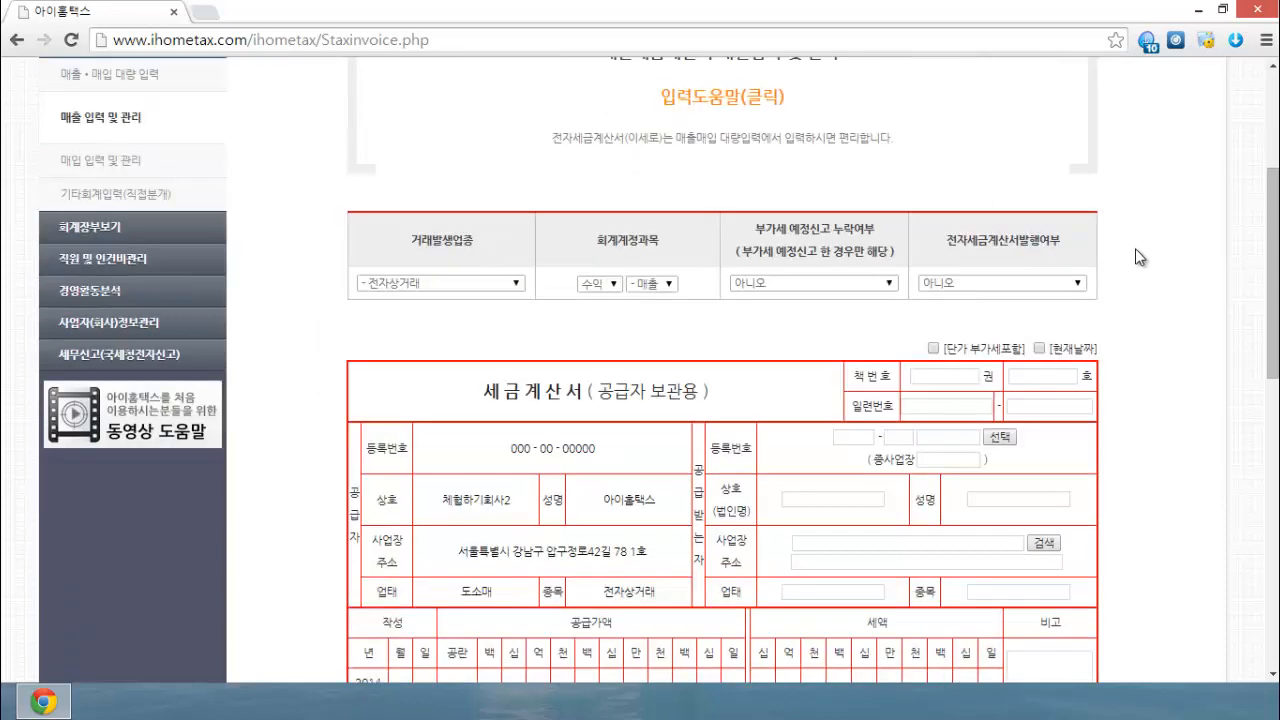
left_click(503, 284)
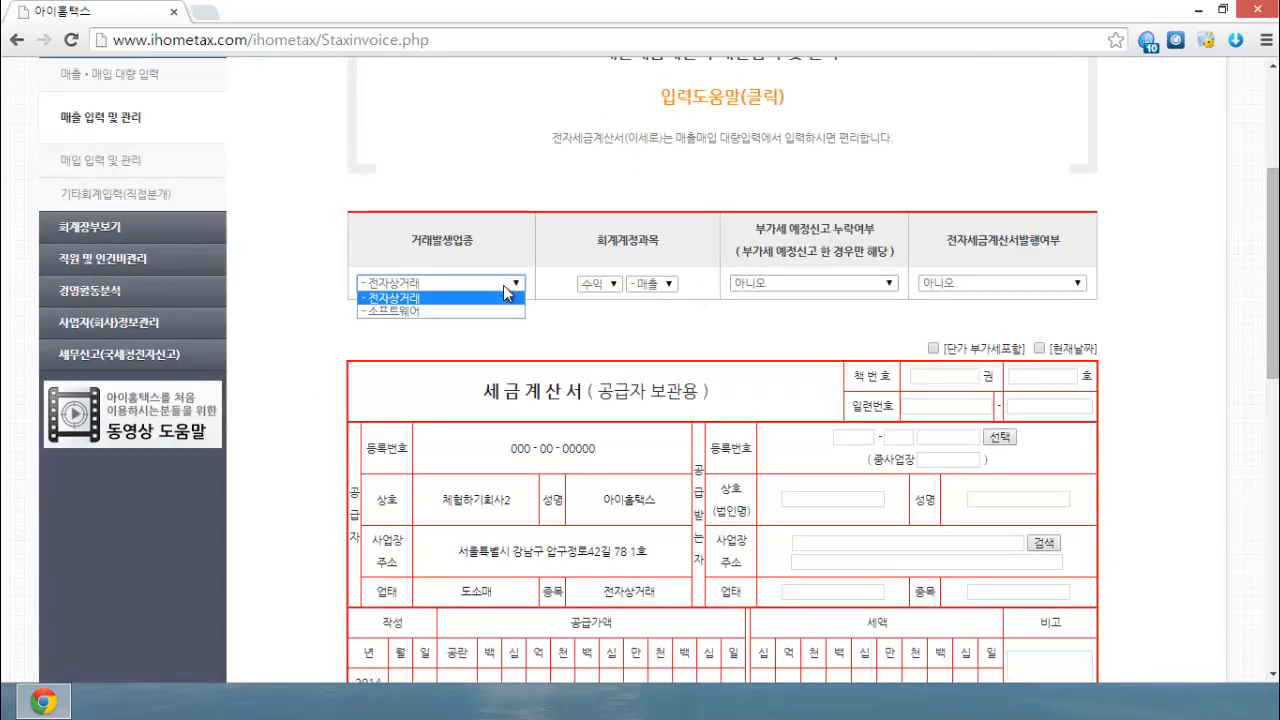
left_click(497, 296)
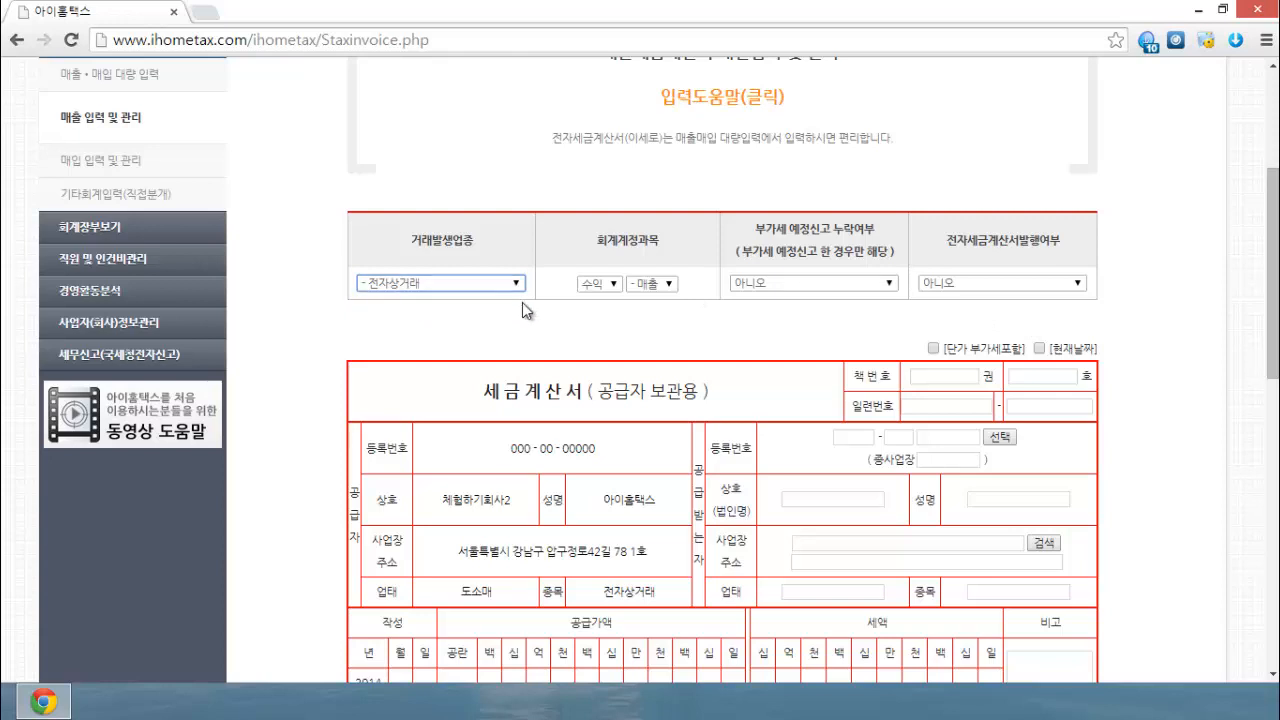
left_click(497, 284)
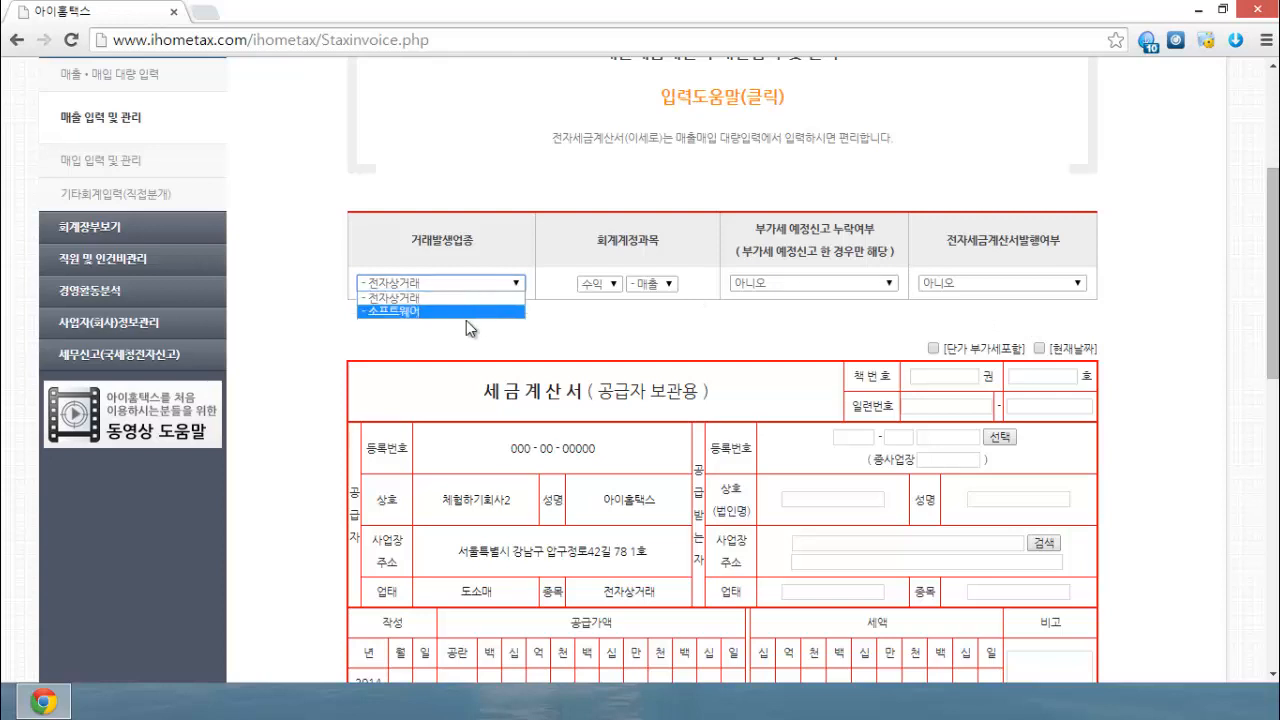
left_click(486, 298)
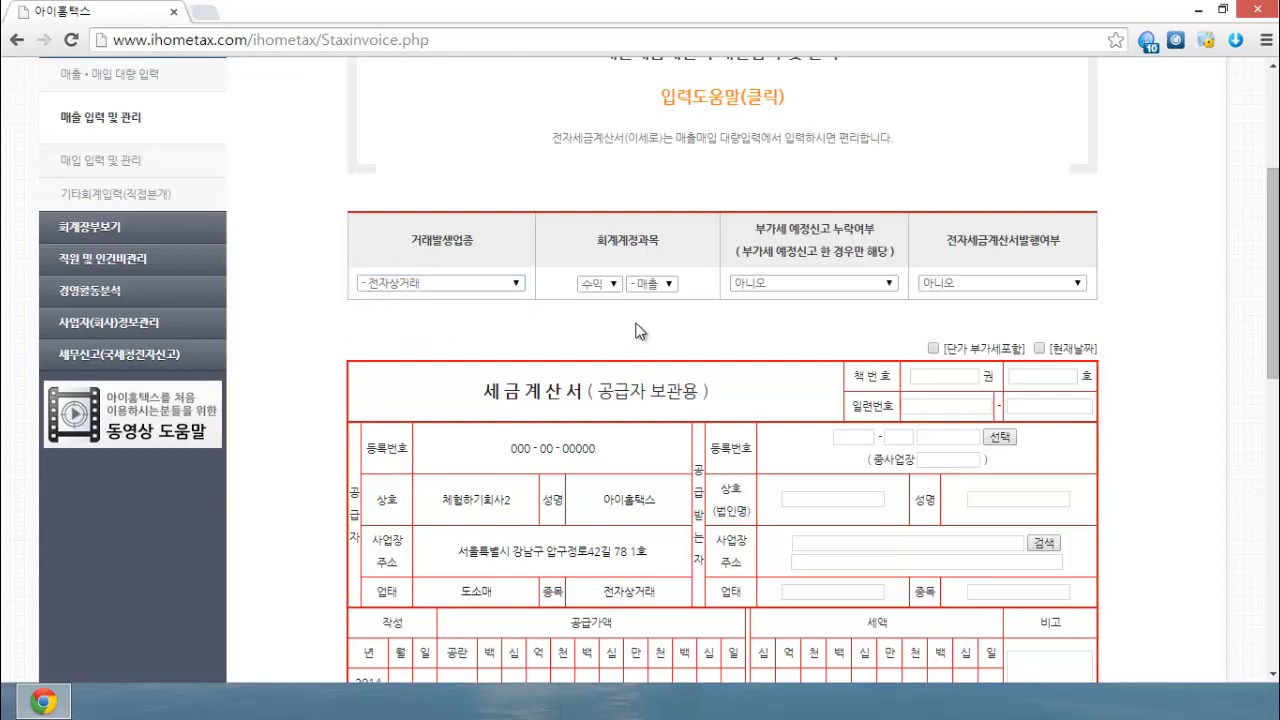
Try 자산 as the 회계계정과목 category and set it back to 수익
left_click(598, 284)
left_click(598, 305)
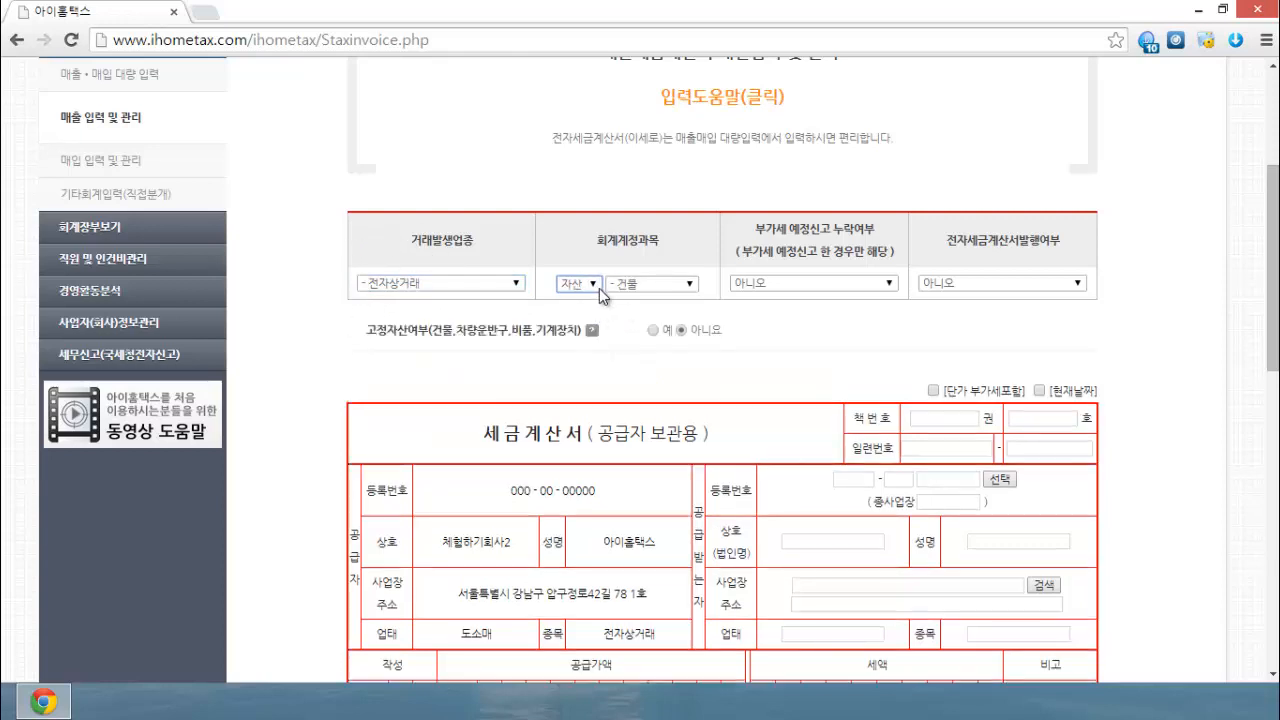
left_click(598, 284)
left_click(591, 304)
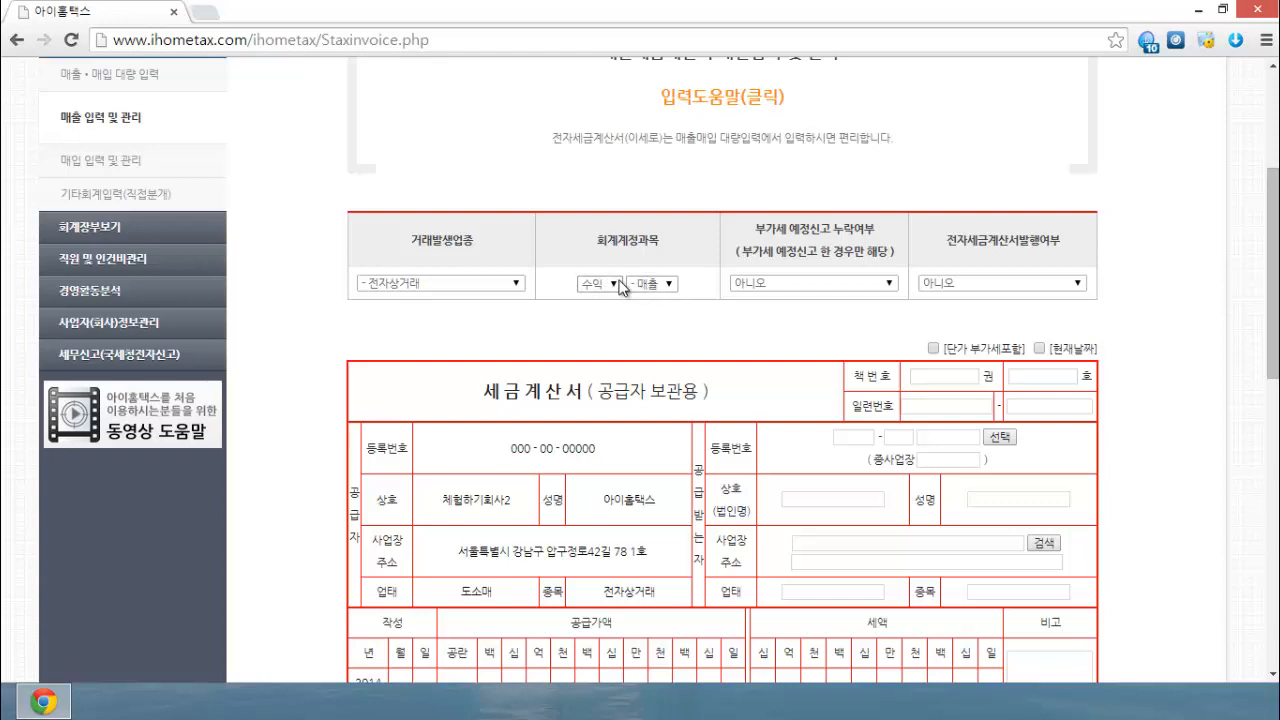
Switch the 회계계정과목 category to 자산, check the asset accounts on offer, and set it back to 수익
left_click(668, 284)
left_click(598, 312)
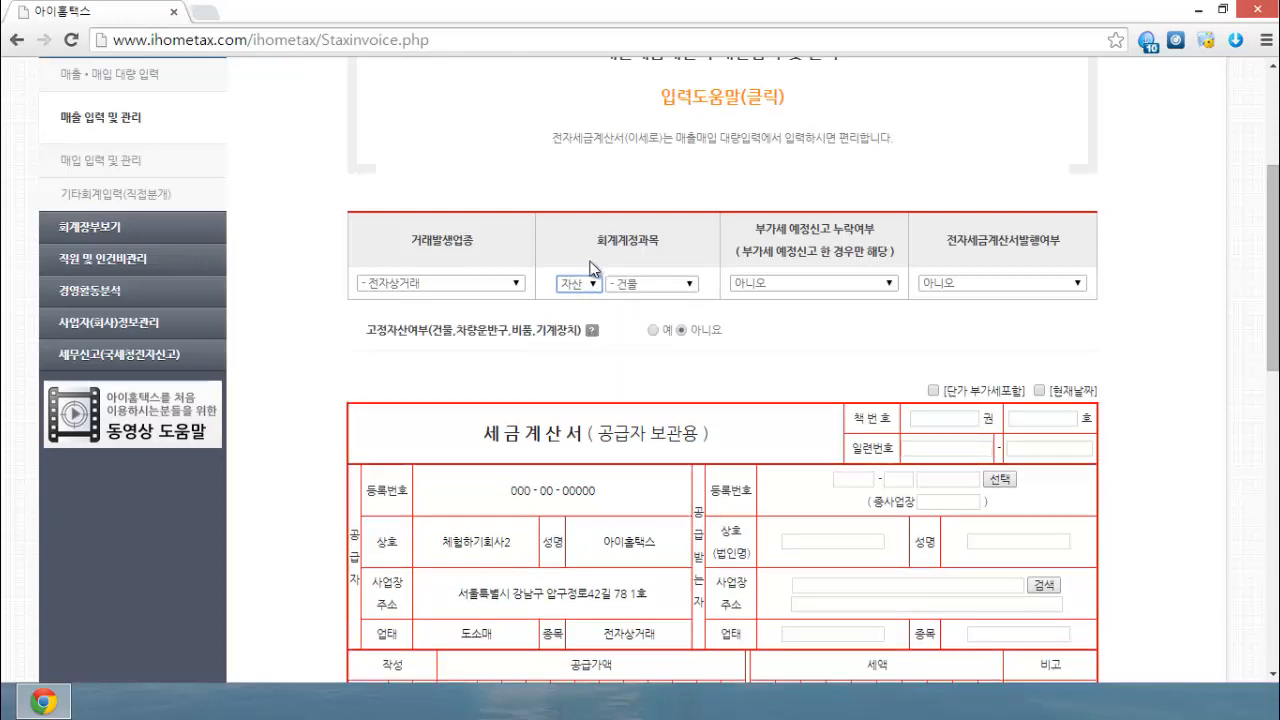
left_click(655, 287)
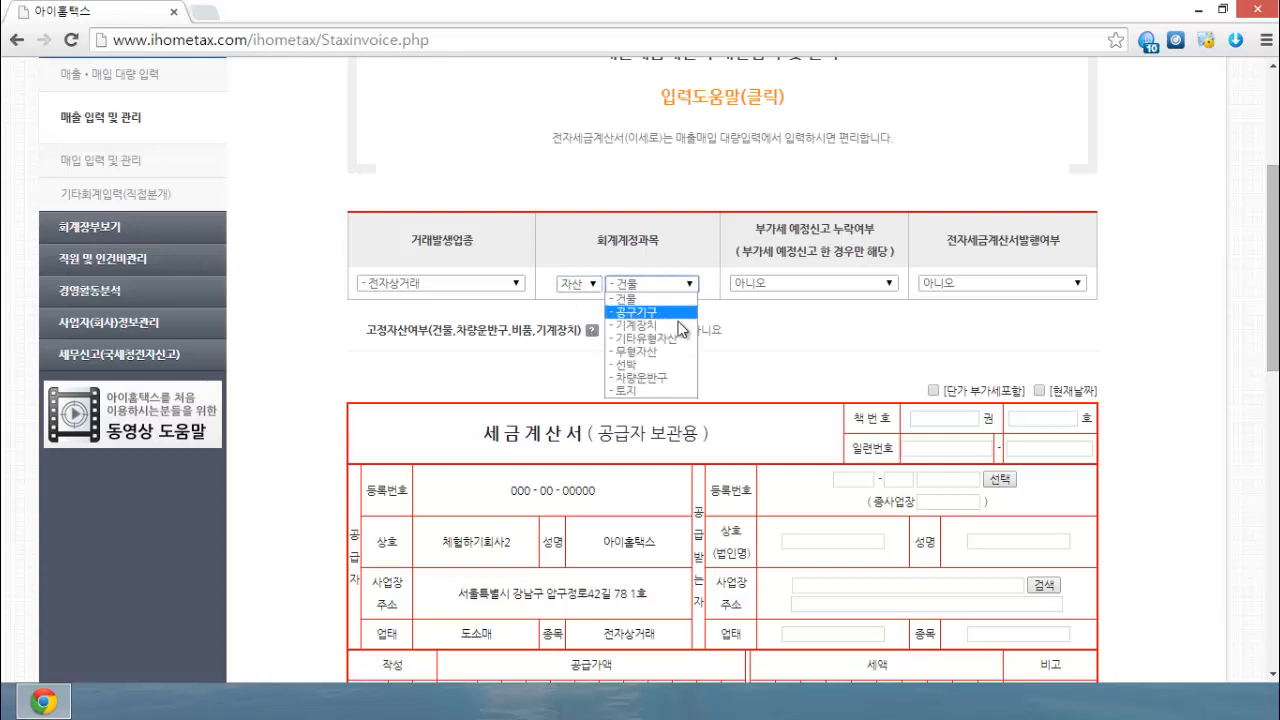
left_click(680, 285)
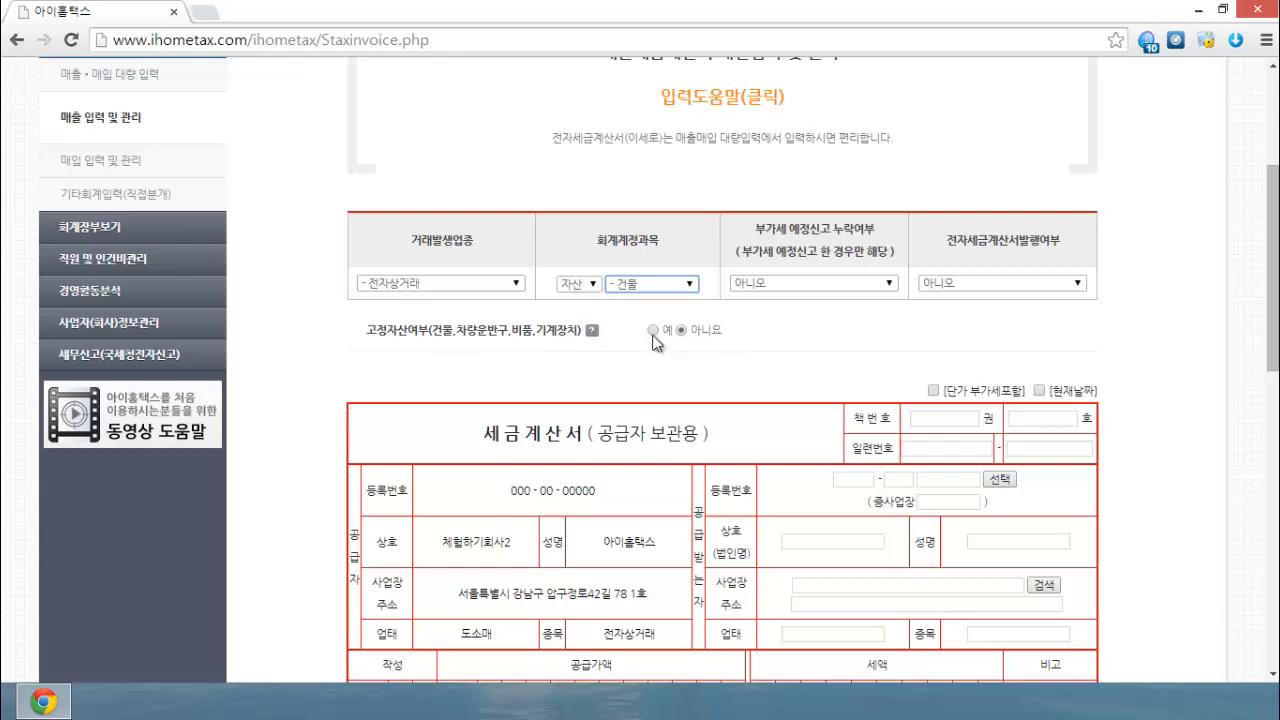
left_click(592, 284)
left_click(590, 300)
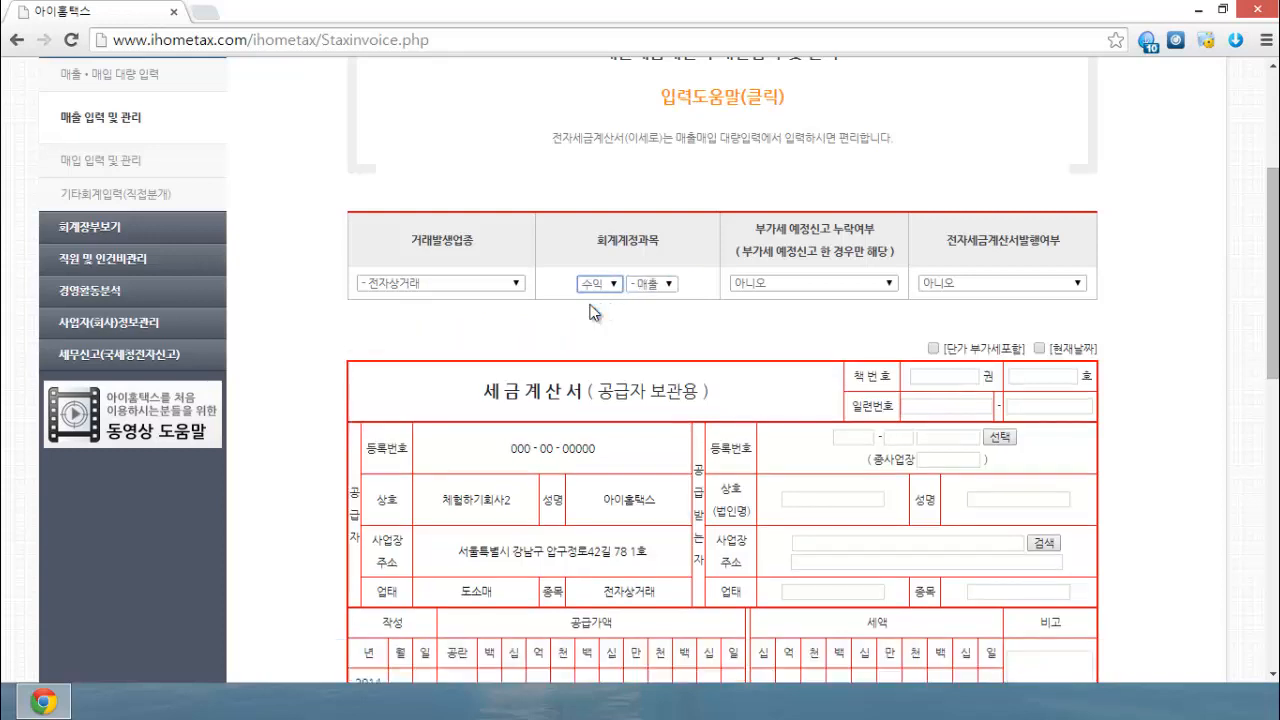
Set the 회계계정과목 category to 자산, read the help on 고정자산여부, and close it
left_click(611, 285)
left_click(608, 311)
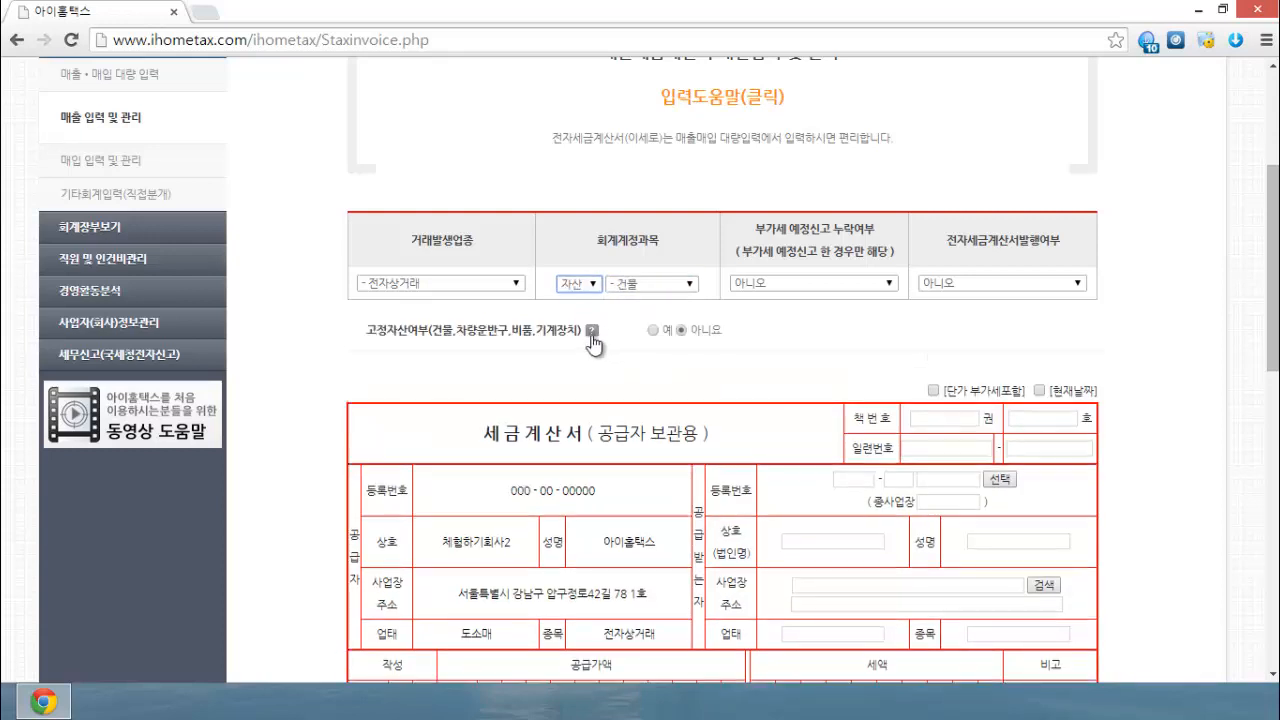
left_click(592, 330)
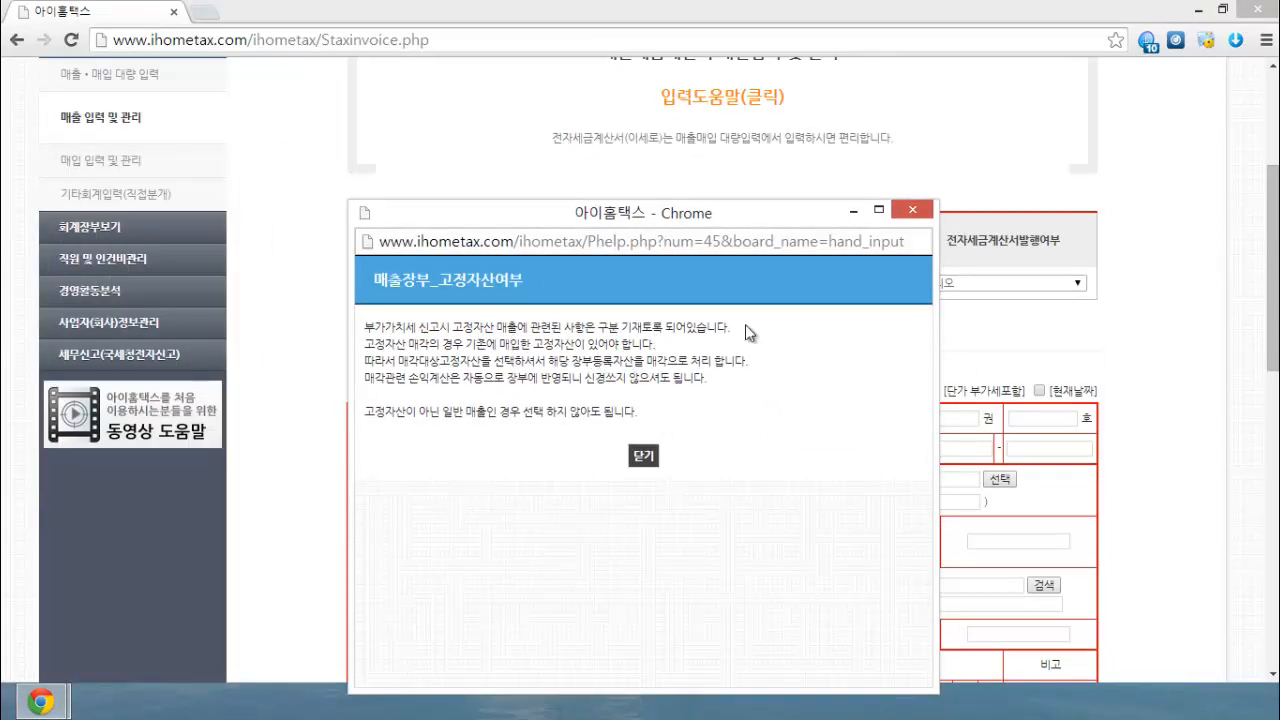
left_click(918, 213)
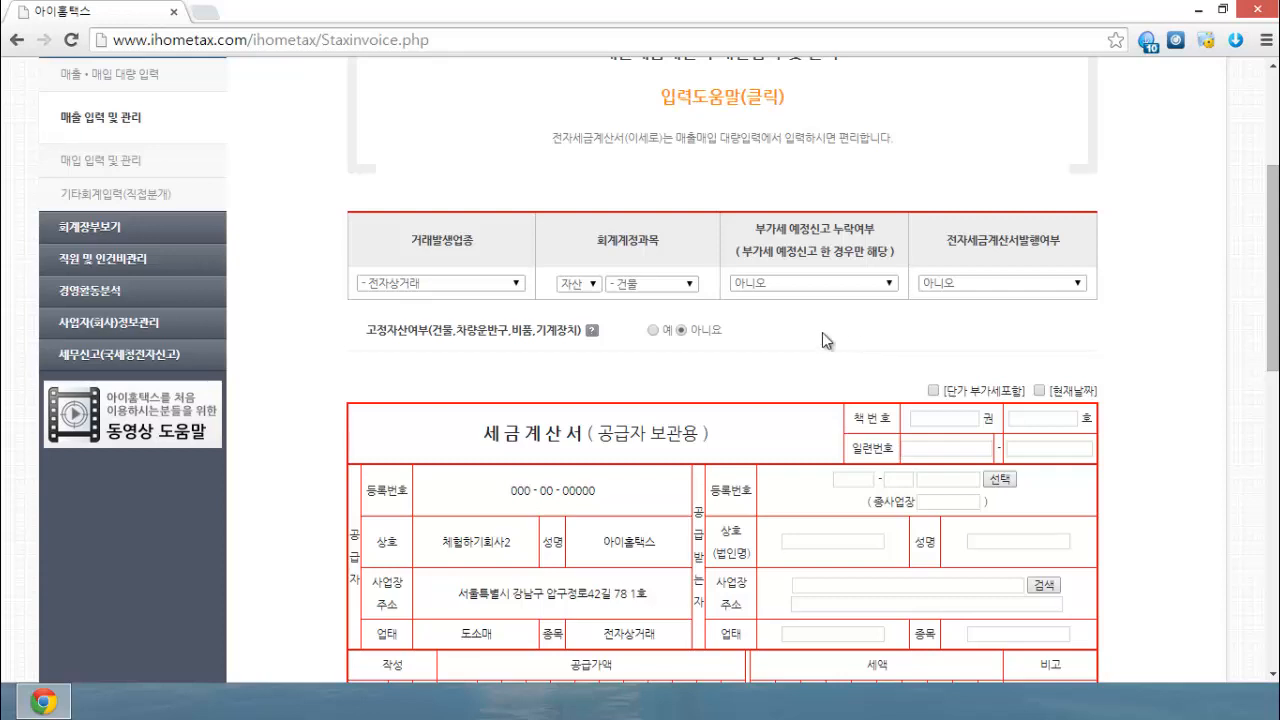
Set 고정자산여부 to 예, view the fixed asset purchase list for choosing the item sold, and close it
left_click(667, 324)
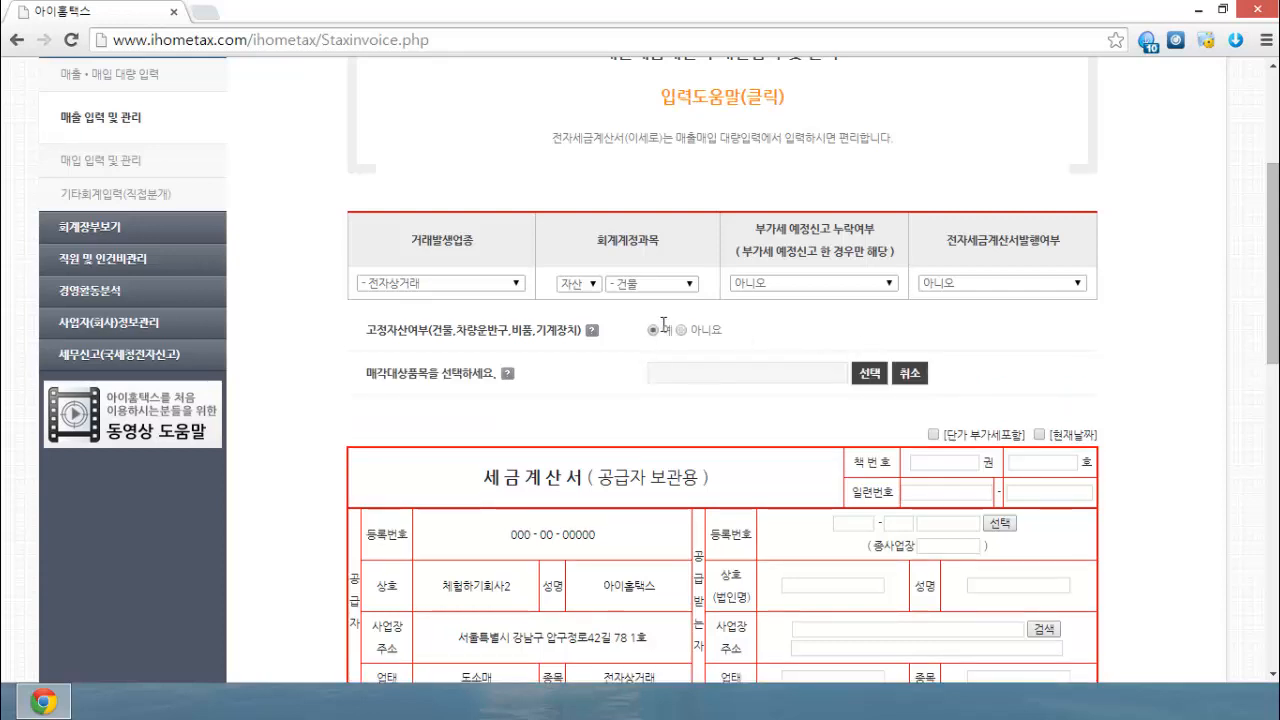
left_click(682, 326)
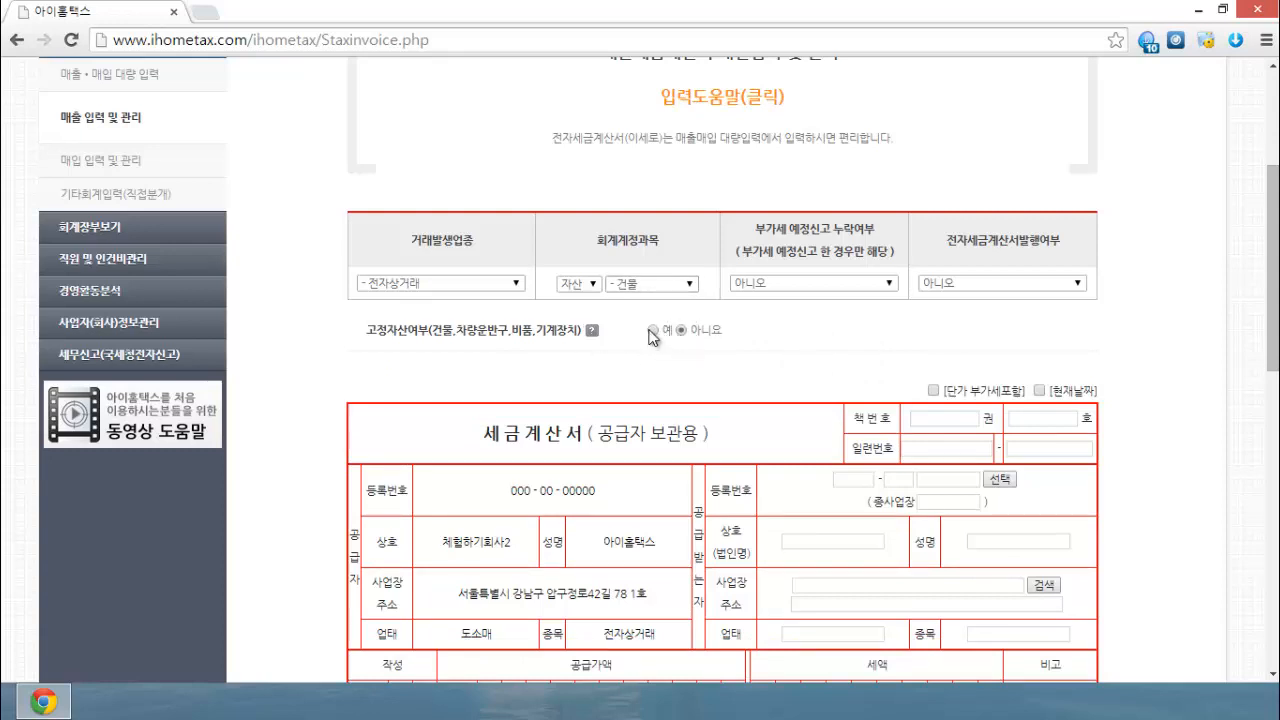
left_click(652, 330)
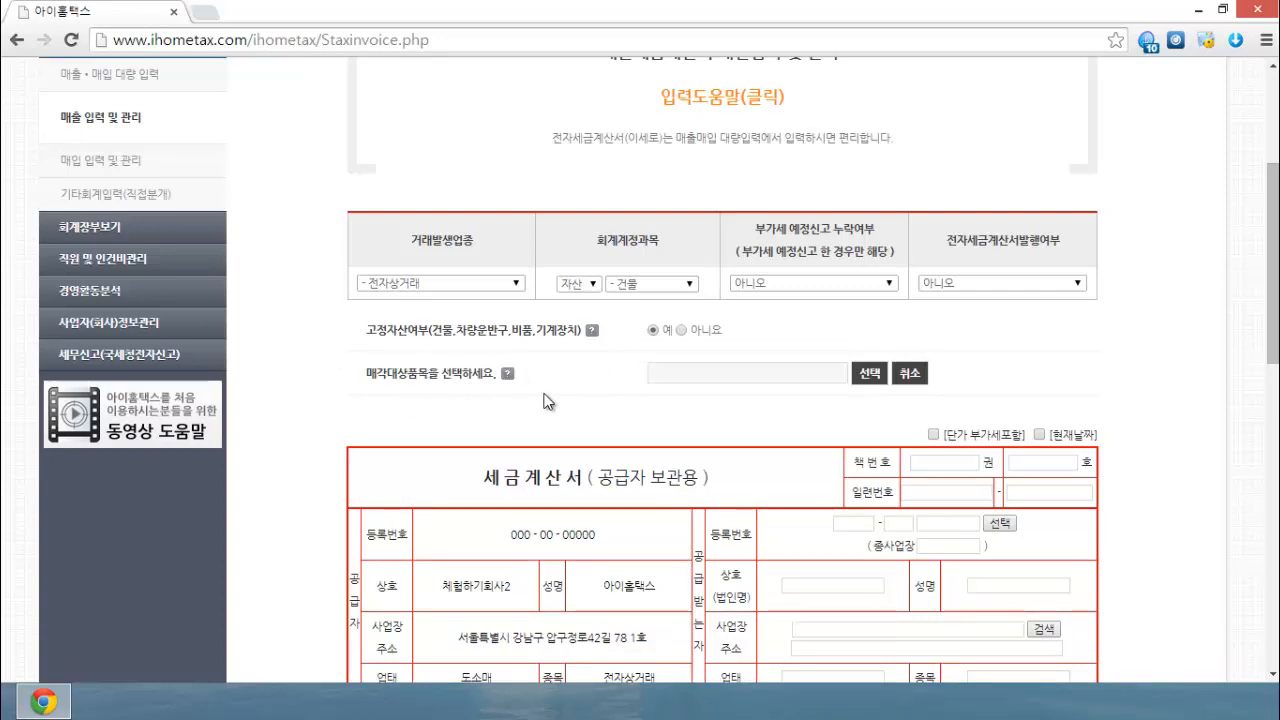
left_click(869, 373)
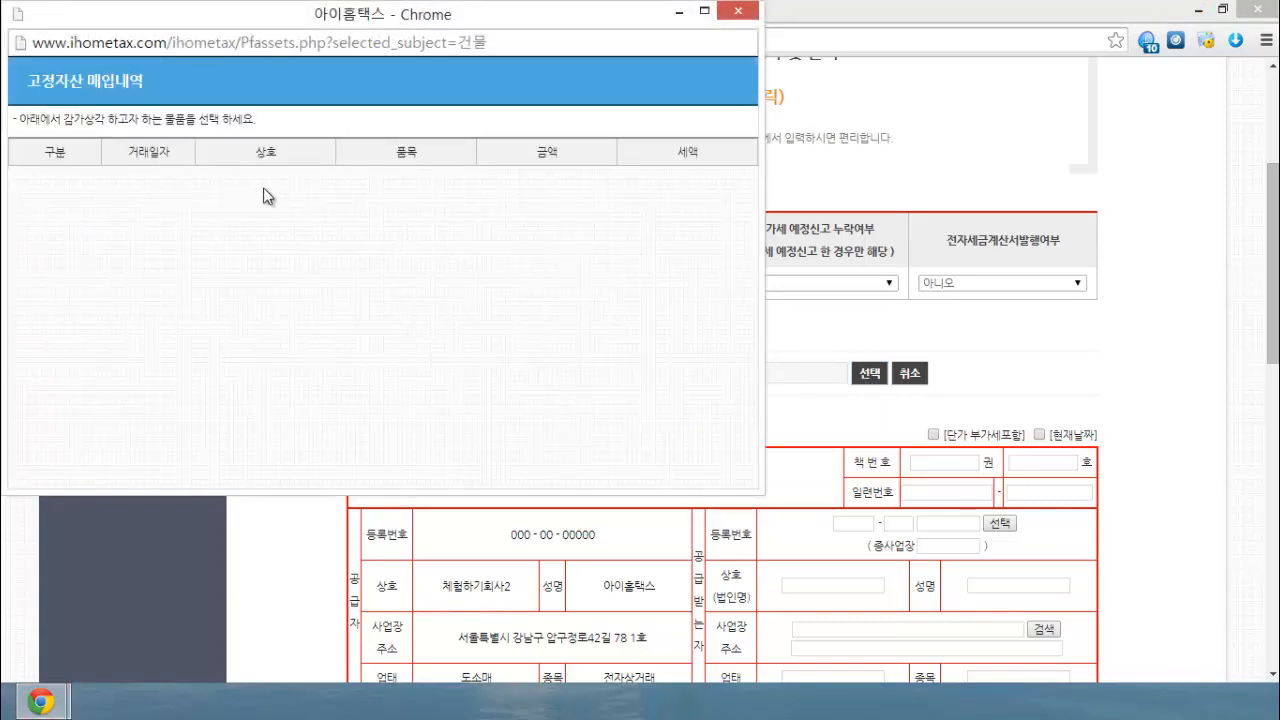
left_click(738, 11)
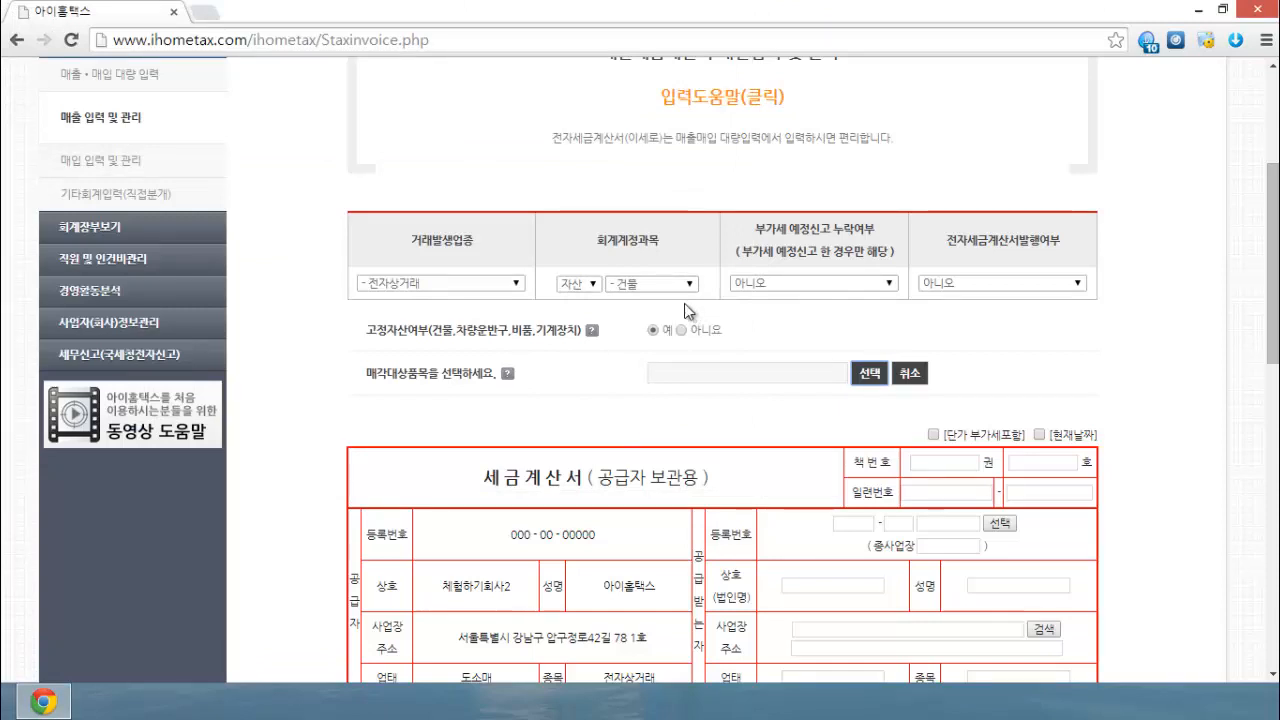
Return the 회계계정과목 category to 수익 with 매출 as the account
left_click(589, 293)
left_click(590, 284)
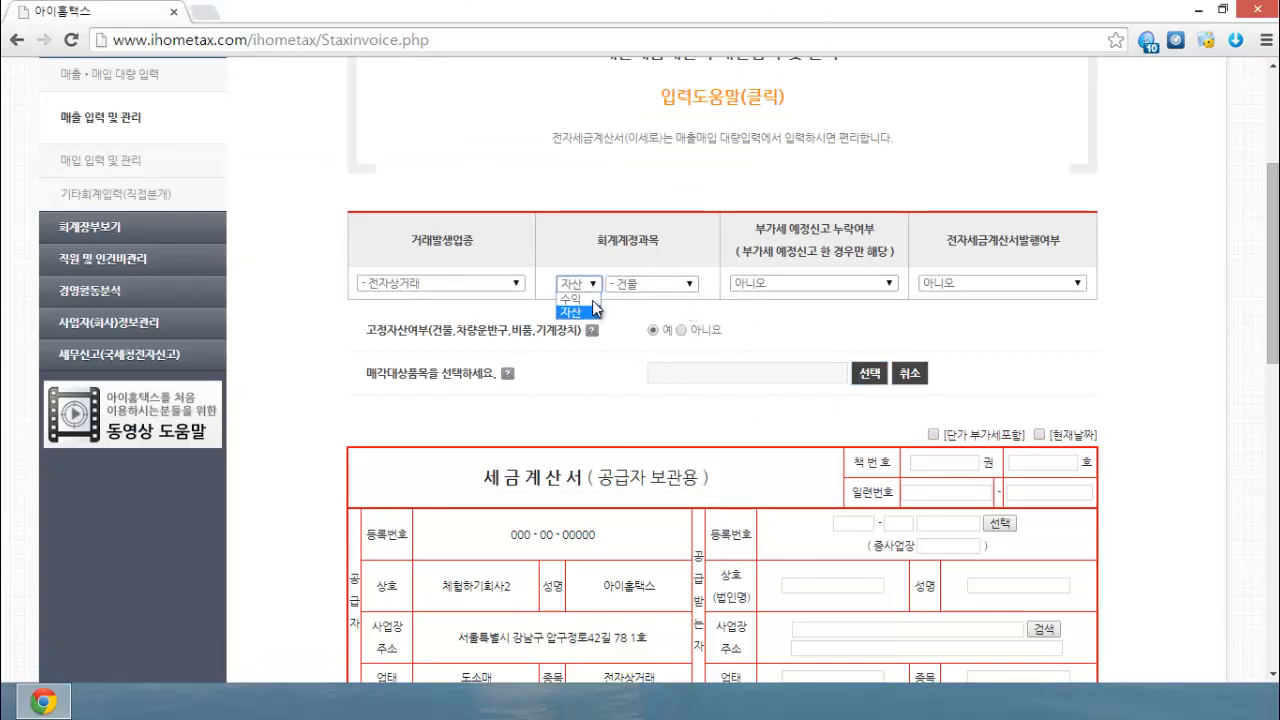
left_click(578, 312)
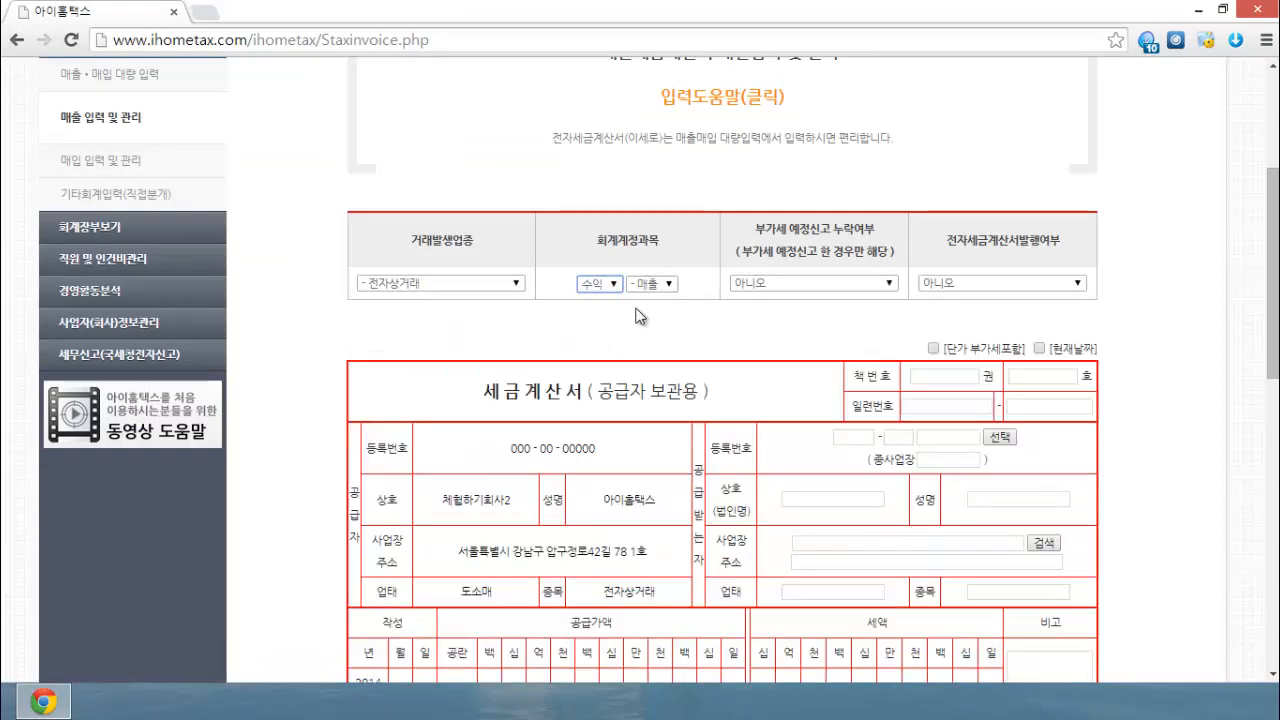
left_click(644, 345)
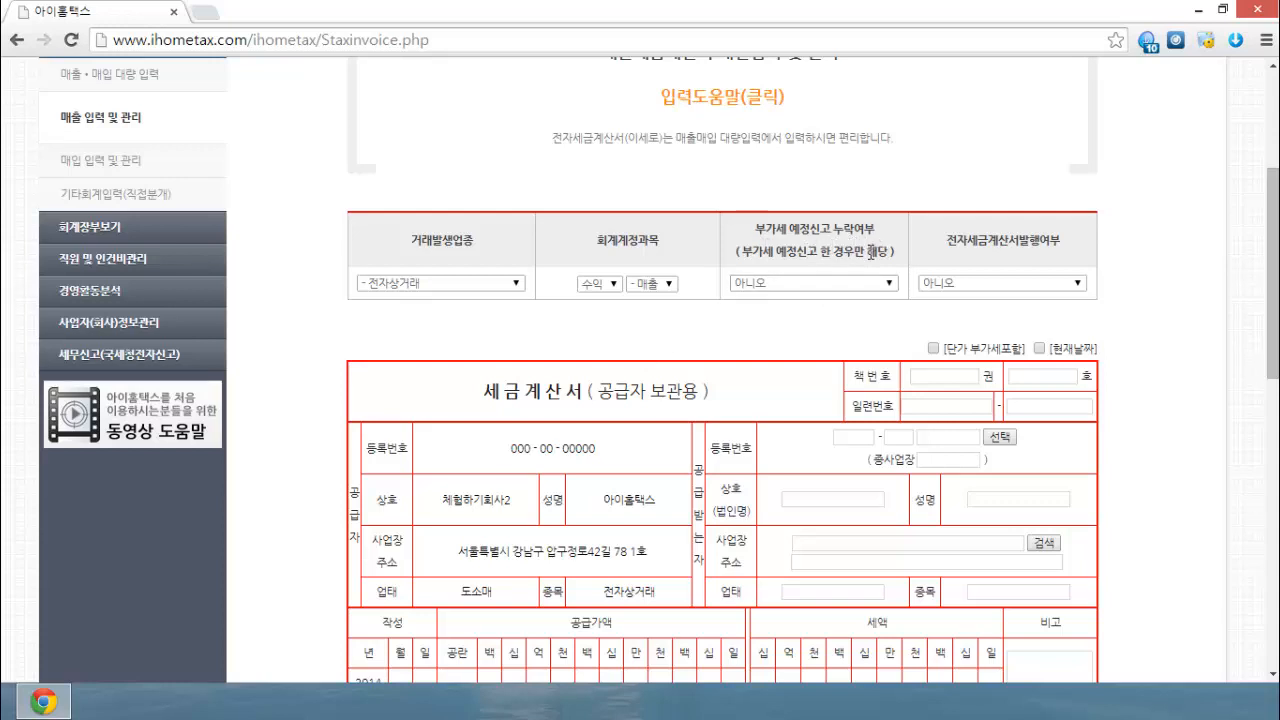
Try 예 for 부가세 예정신고 누락여부 and set it back to 아니오
left_click(887, 284)
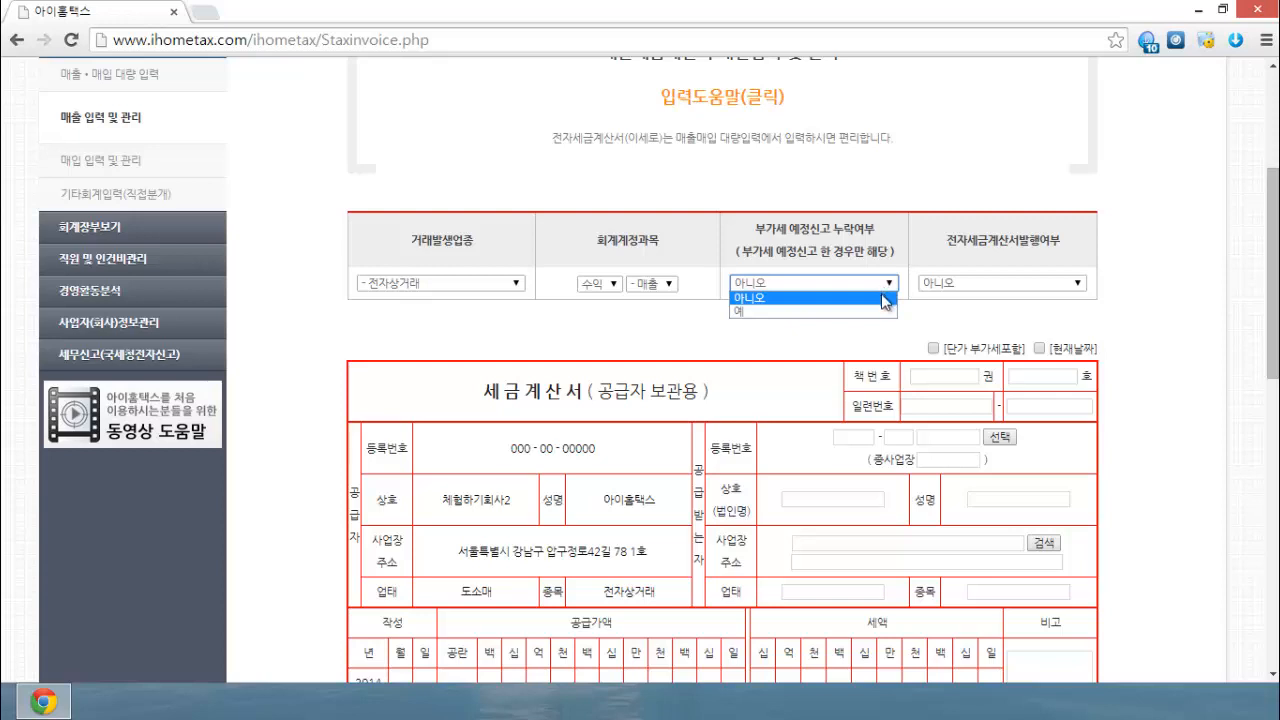
left_click(885, 311)
left_click(885, 285)
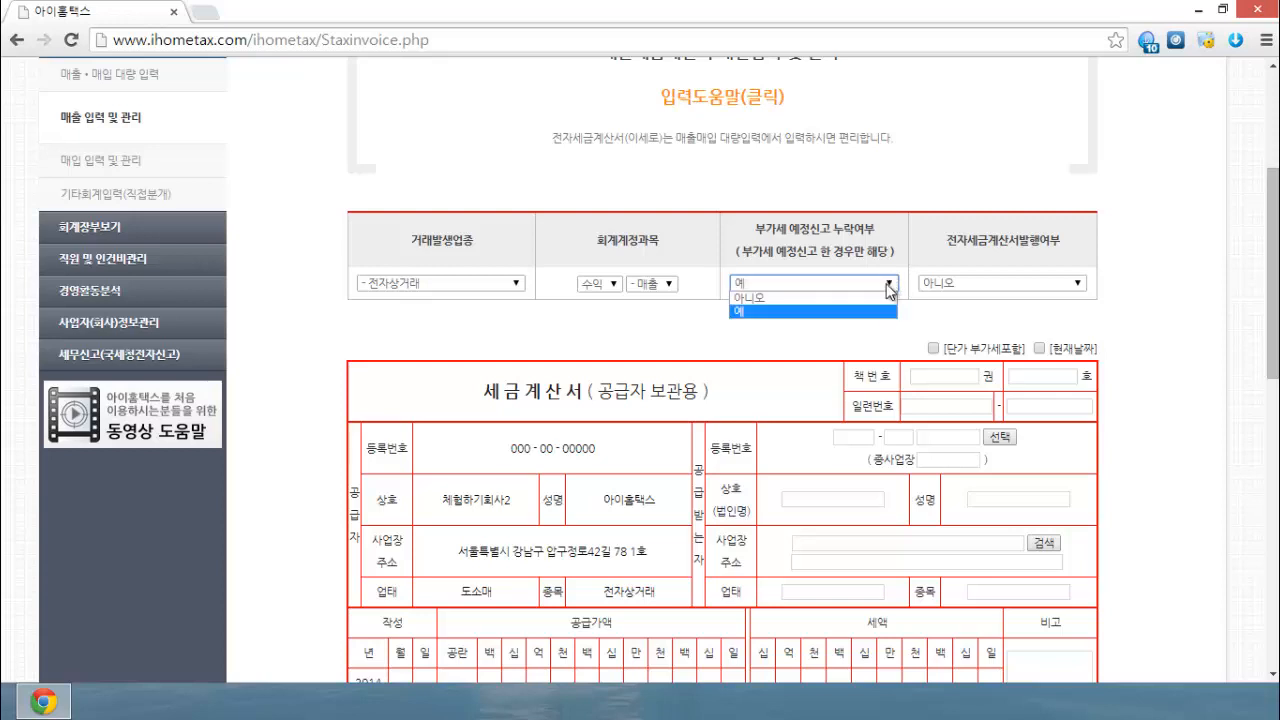
left_click(880, 295)
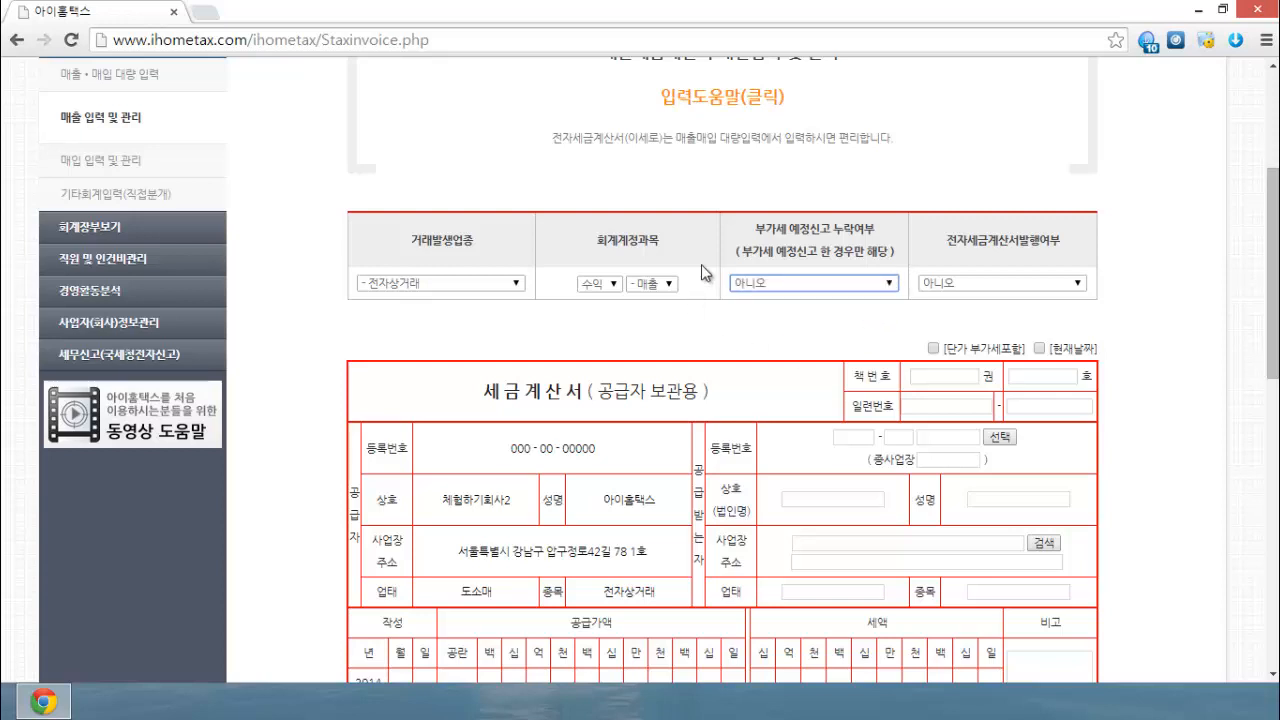
left_click(809, 339)
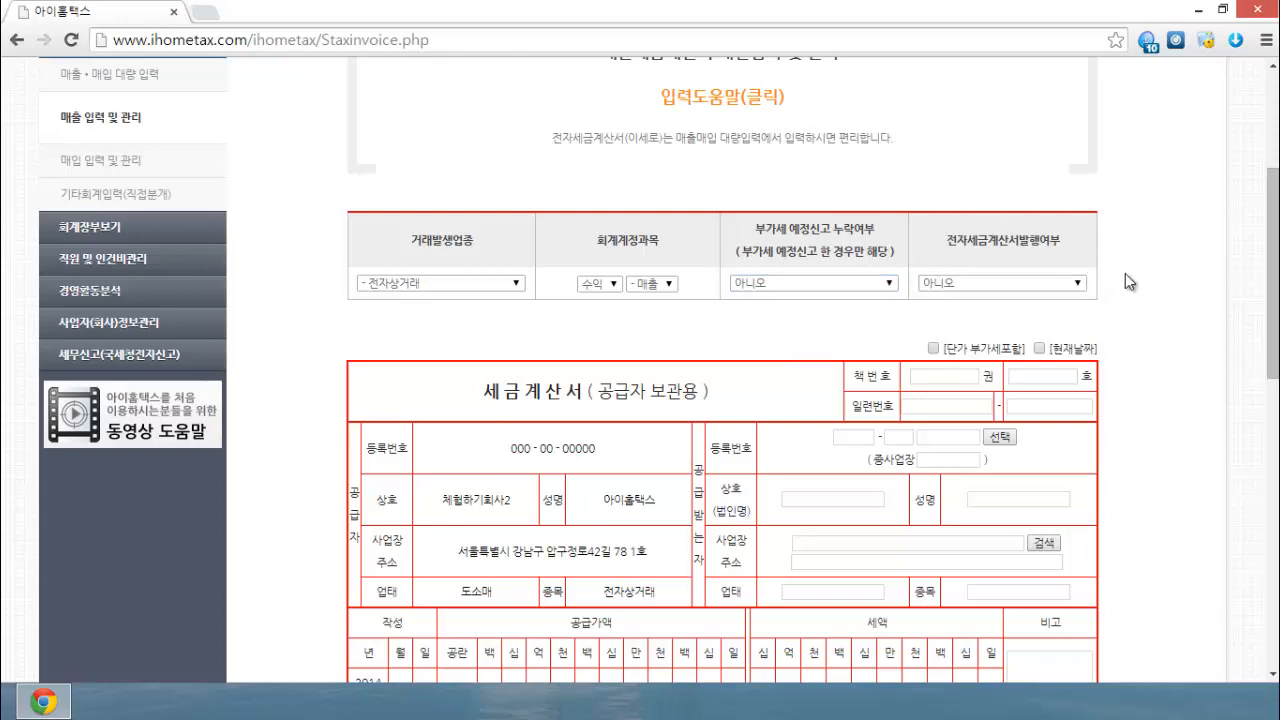
Try 예 for 전자세금계산서발행여부 and set it back to 아니오
scroll(1039, 349, "down", 2)
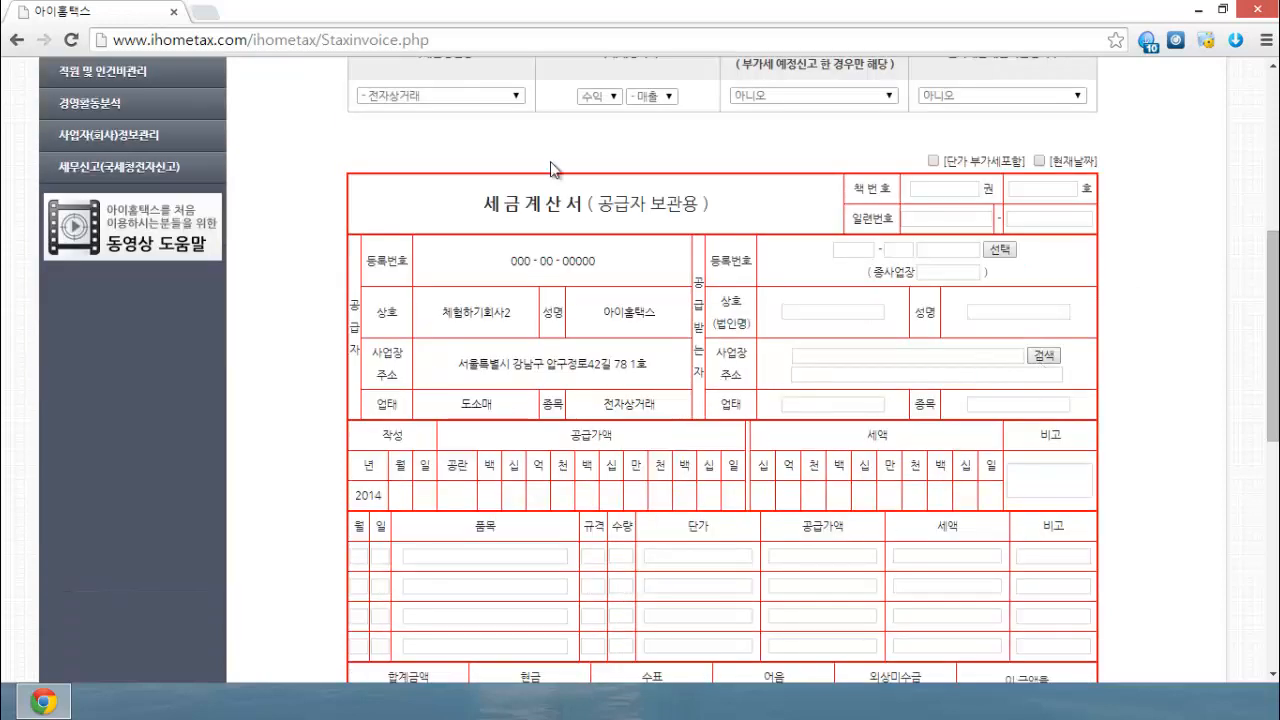
scroll(810, 354, "up", 1)
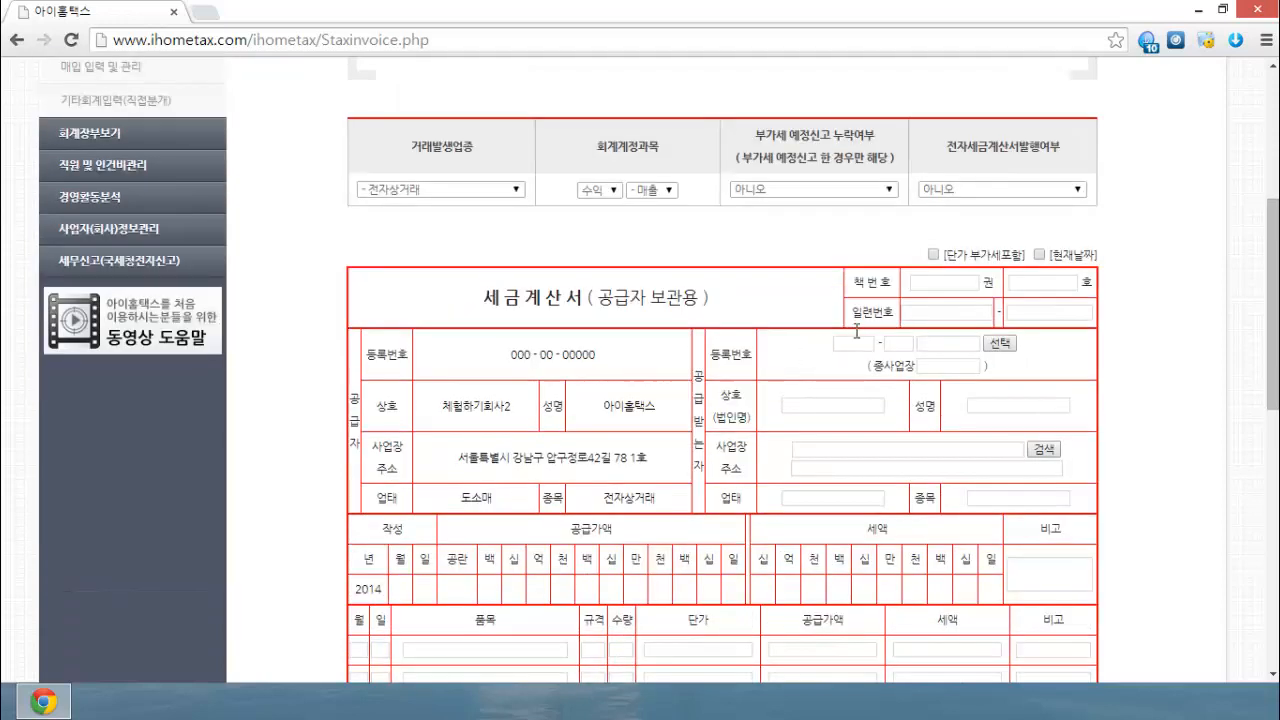
left_click(966, 190)
left_click(962, 216)
left_click(978, 192)
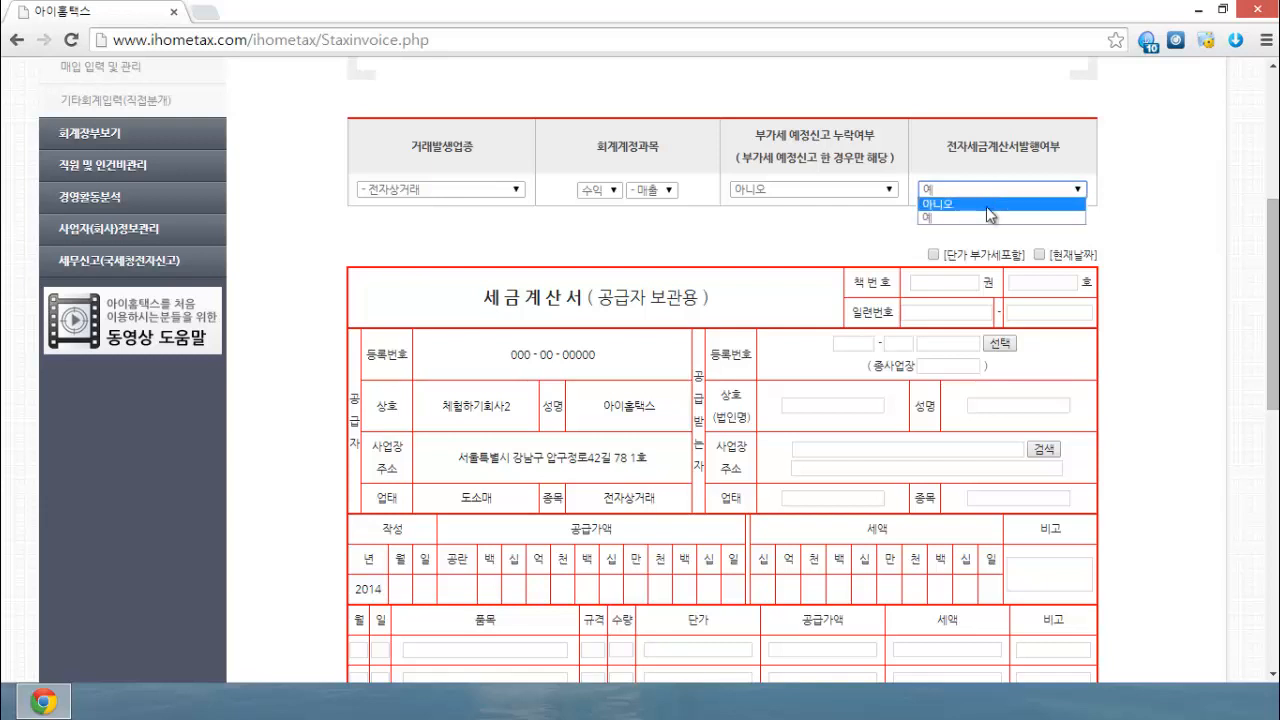
left_click(986, 205)
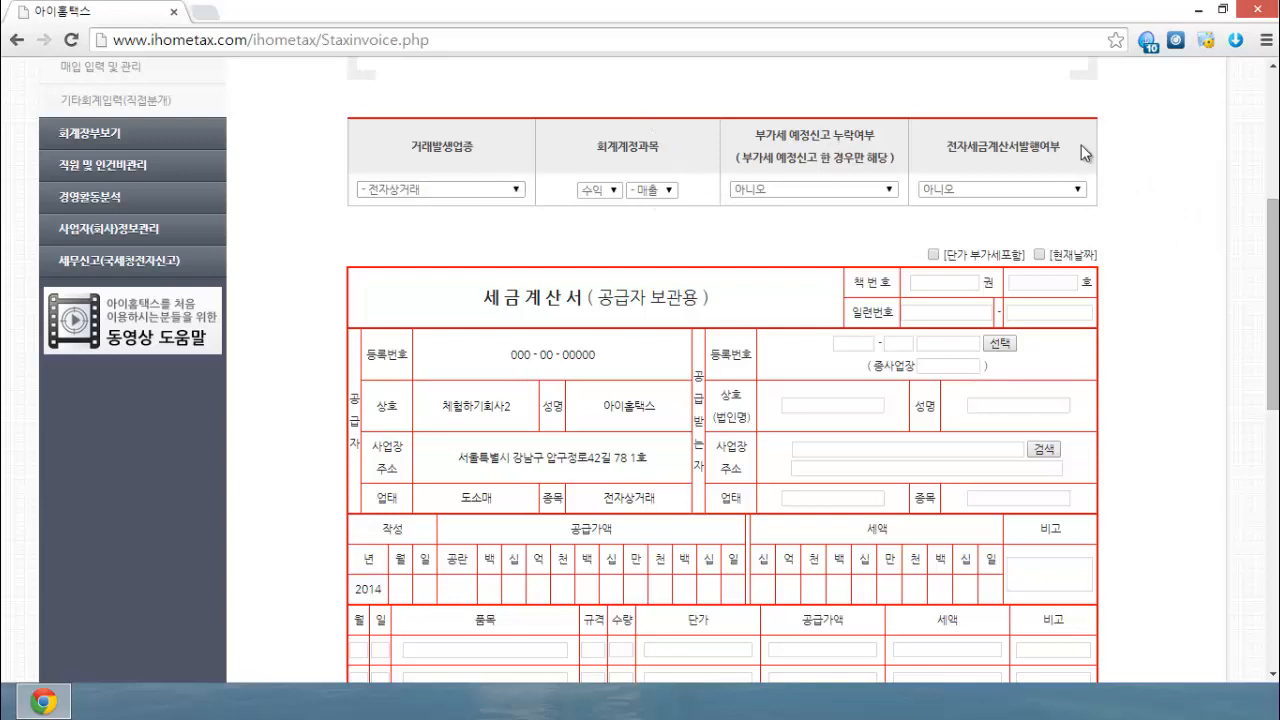
Open the 현금영수증 sales entry page and check its 과세대상여부 and 거래발생업종 settings
scroll(835, 215, "up", 2)
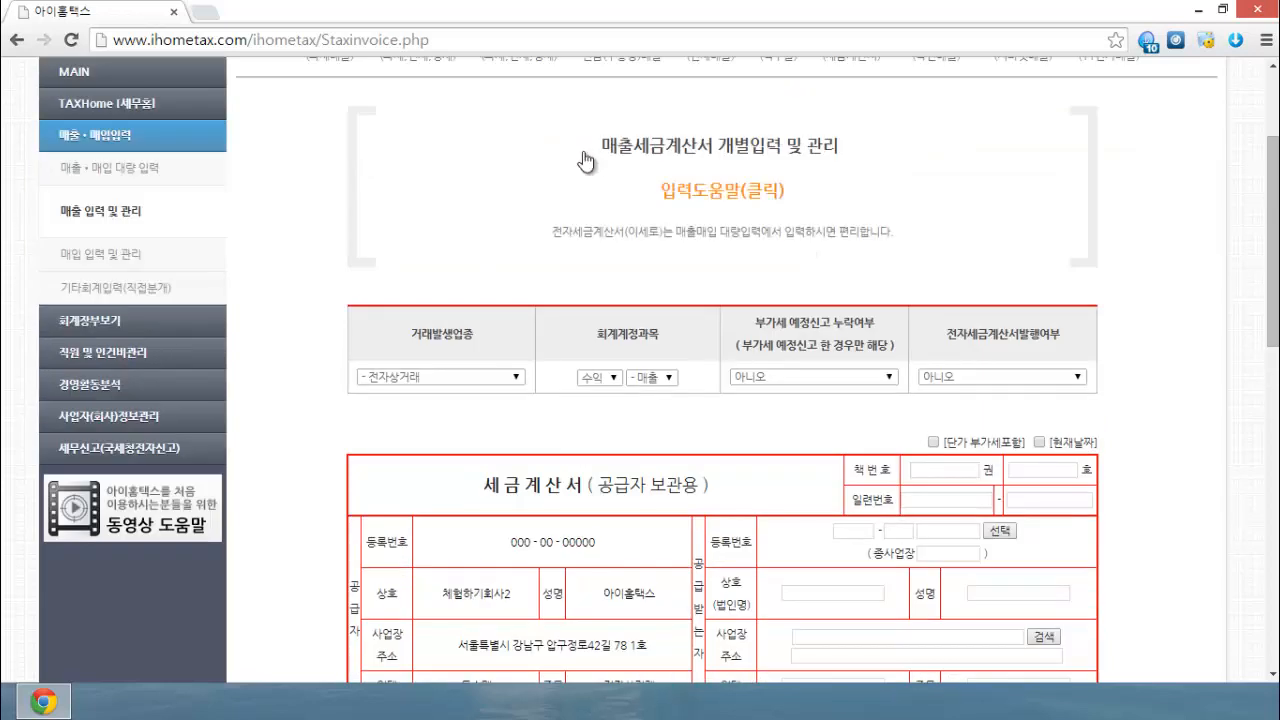
scroll(500, 157, "up", 1)
left_click(510, 122)
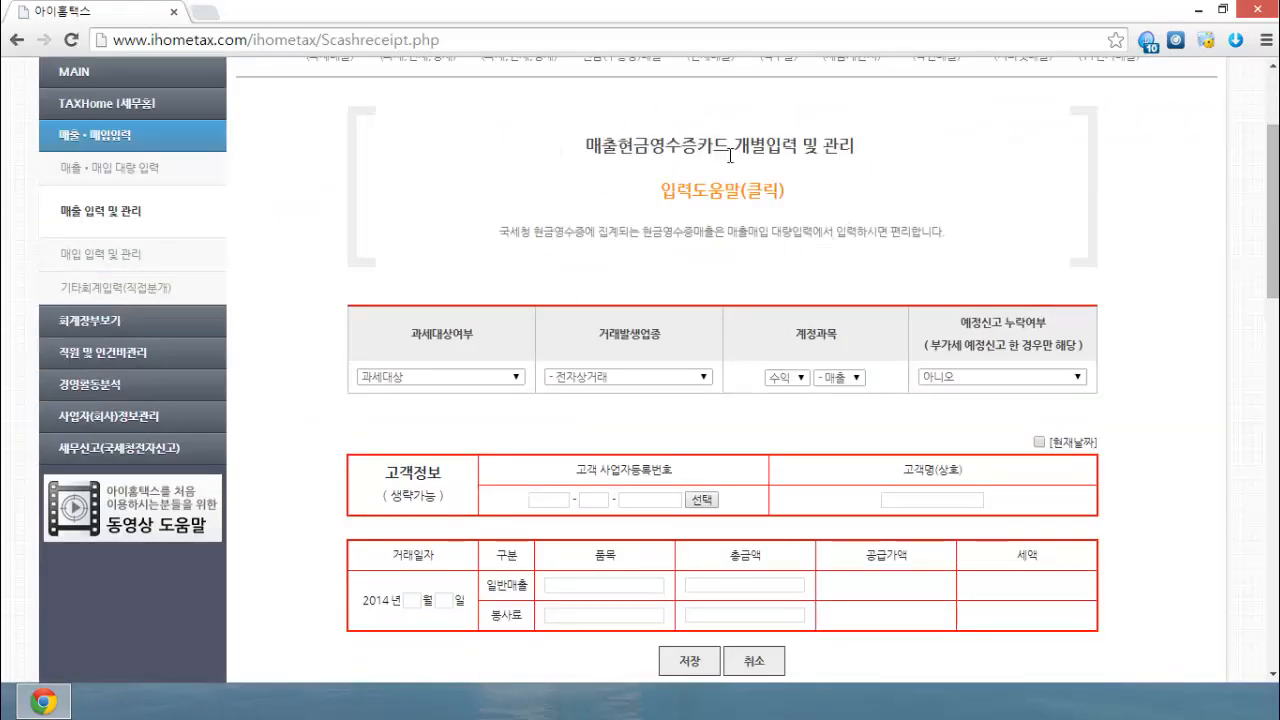
left_click(508, 379)
left_click(506, 381)
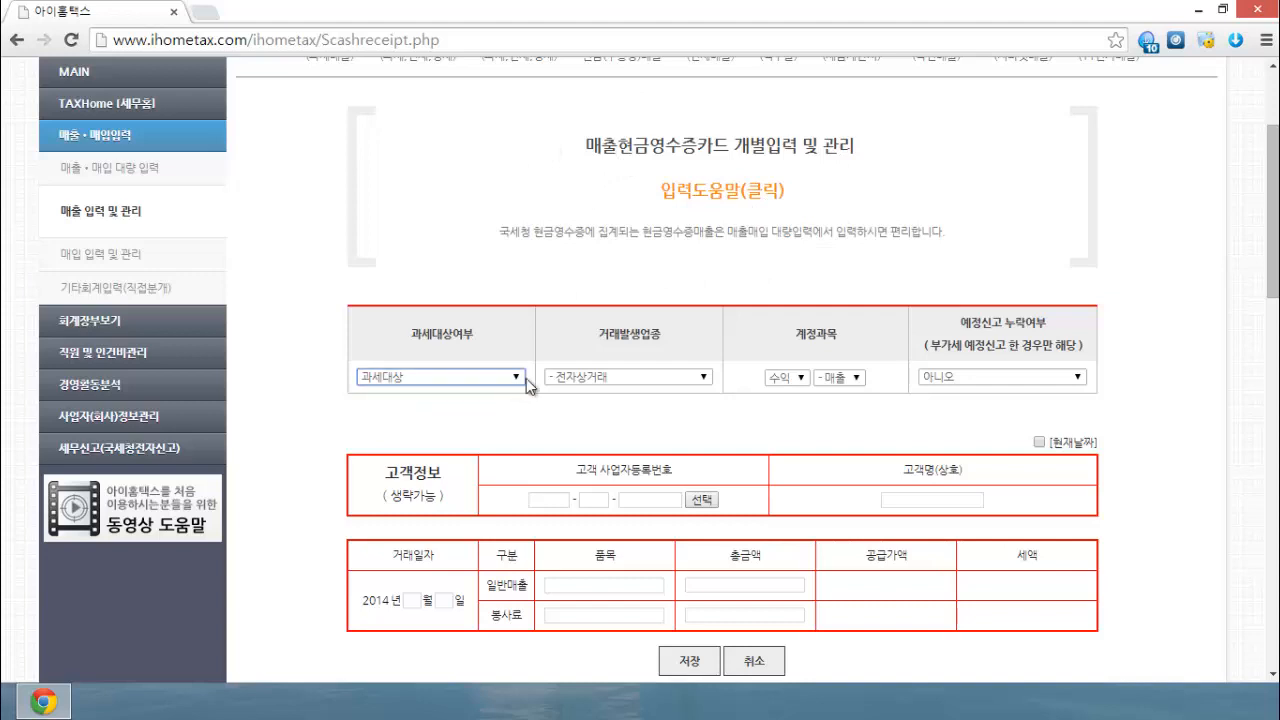
left_click(608, 377)
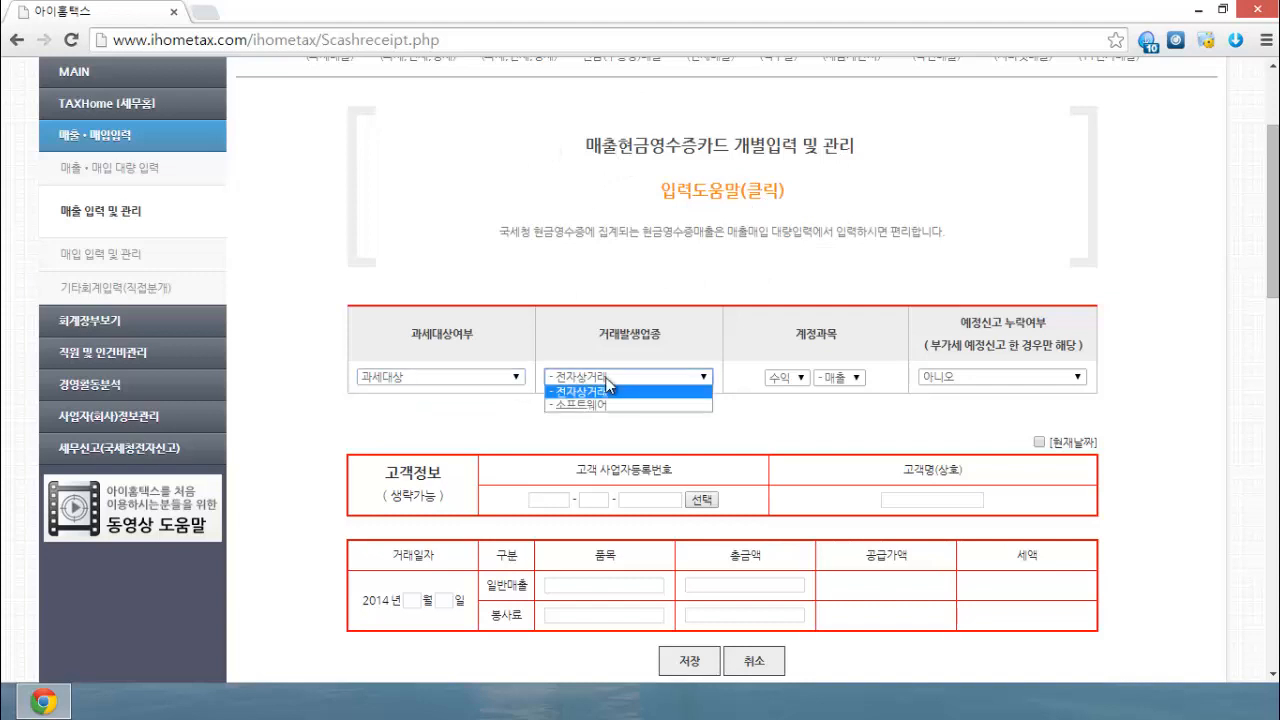
left_click(720, 318)
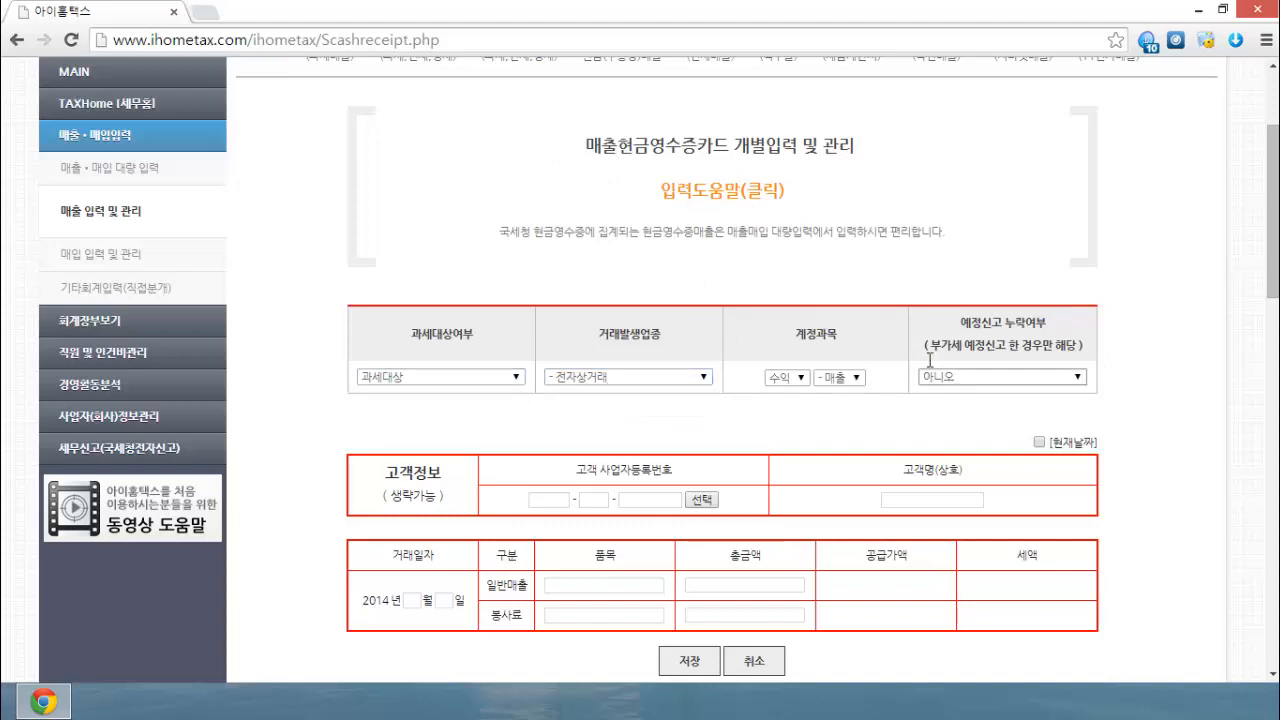
Review the 과세대상여부 choices for cash receipt sales and keep 과세대상 selected
scroll(600, 318, "up", 2)
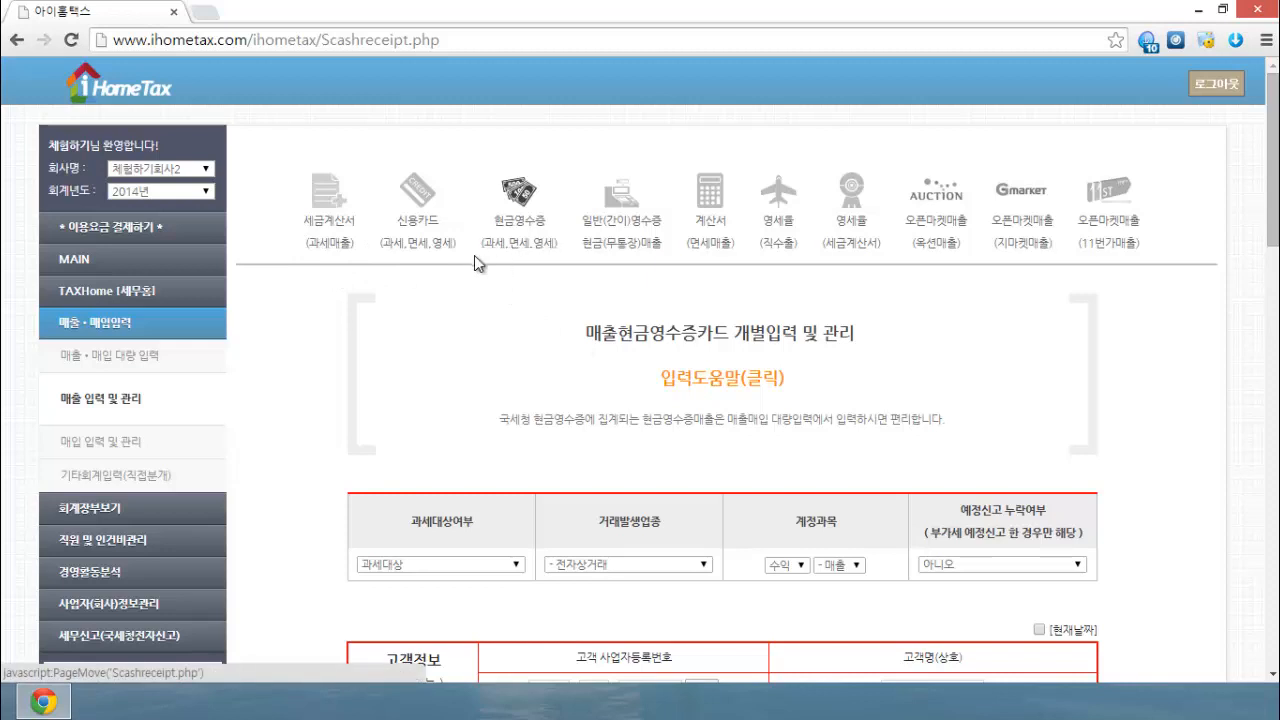
scroll(274, 350, "down", 1)
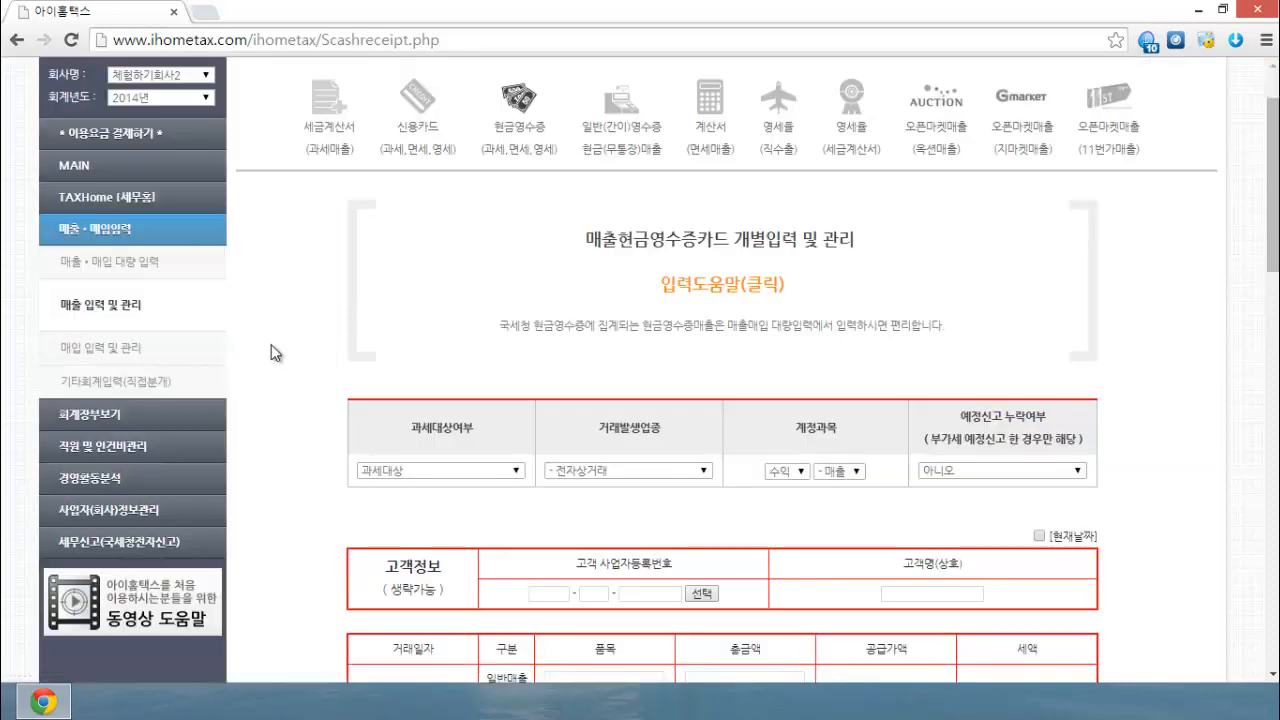
left_click(472, 472)
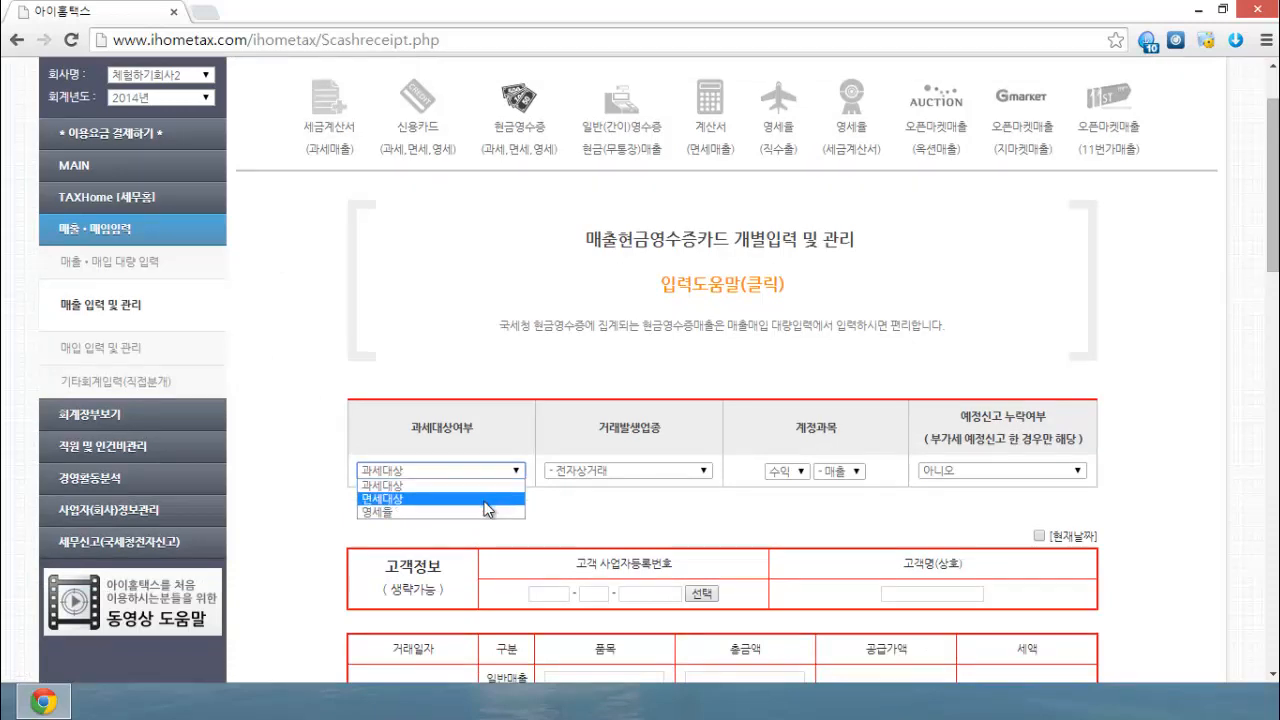
left_click(436, 485)
scroll(325, 406, "up", 2)
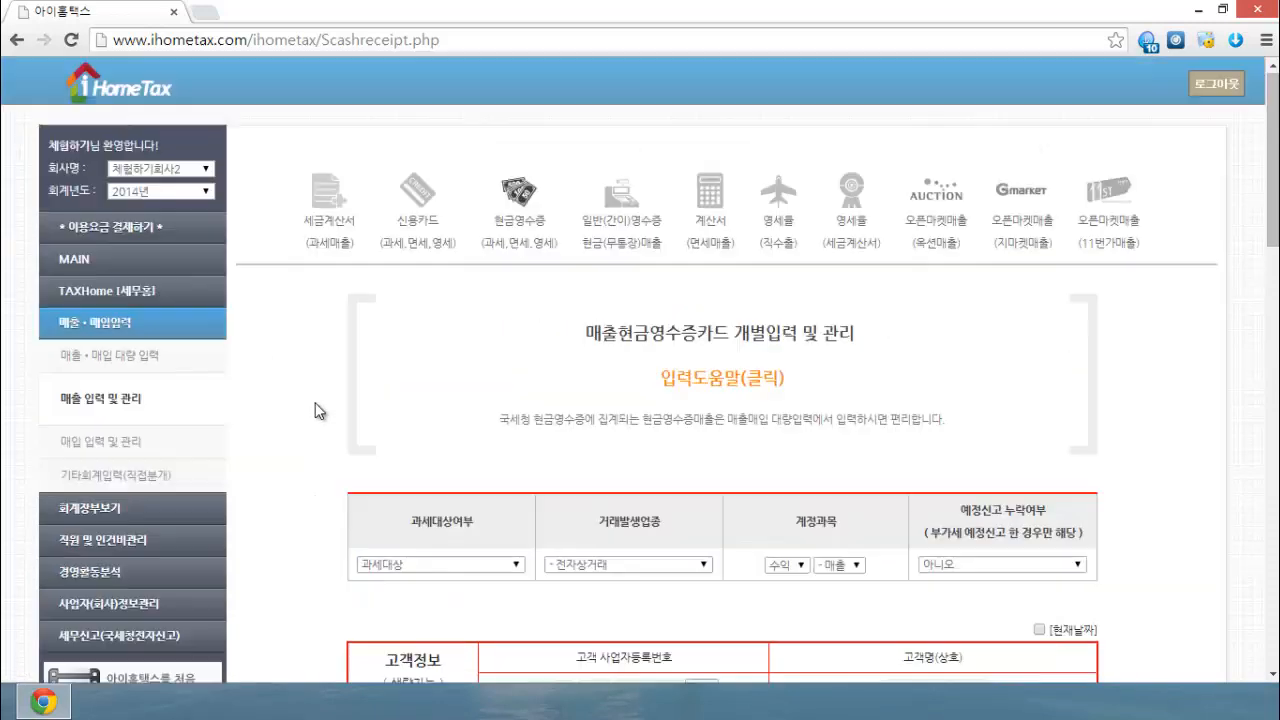
Return to the 세금계산서 (과세매출) entry page and bring up its tax invoice form
left_click(310, 195)
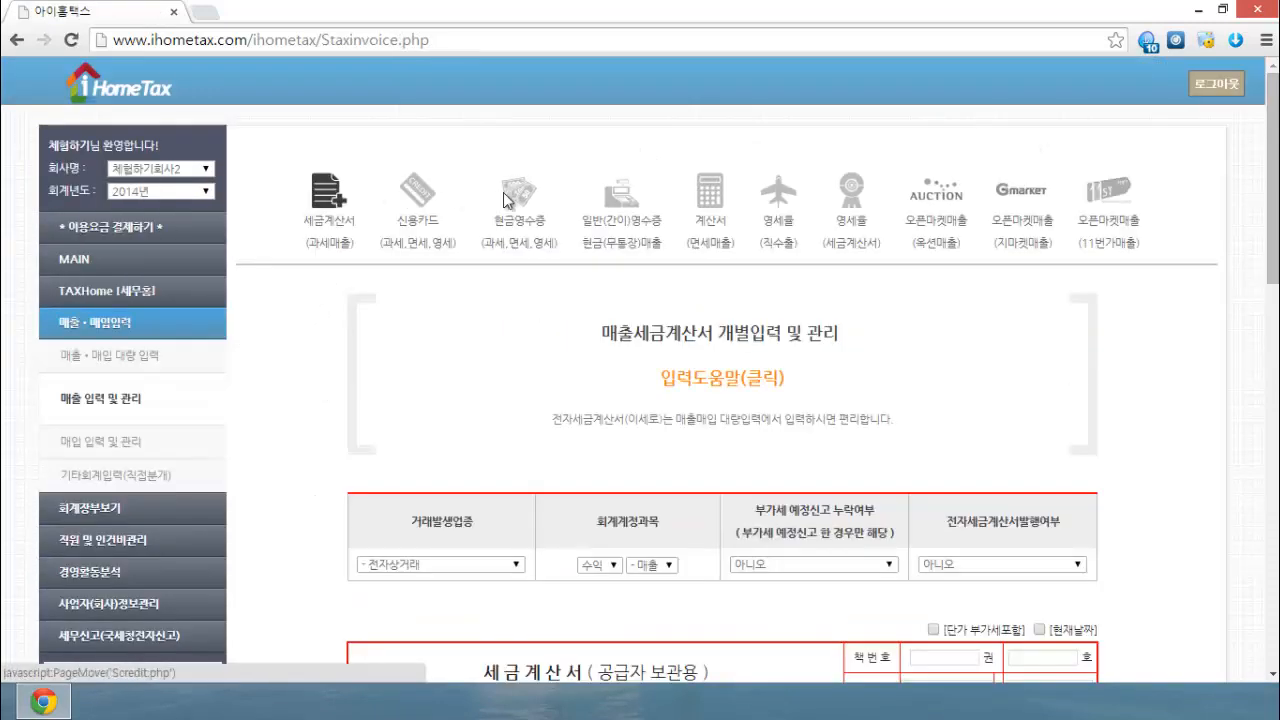
scroll(491, 410, "down", 2)
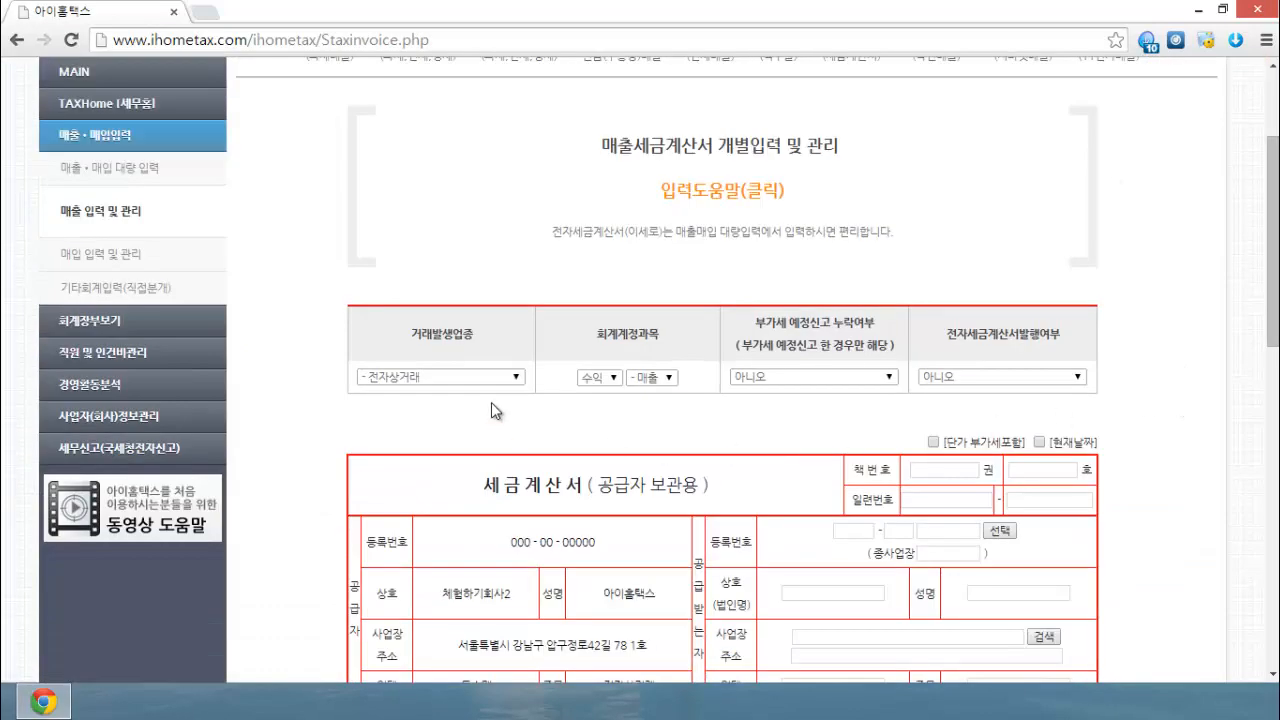
scroll(752, 362, "down", 2)
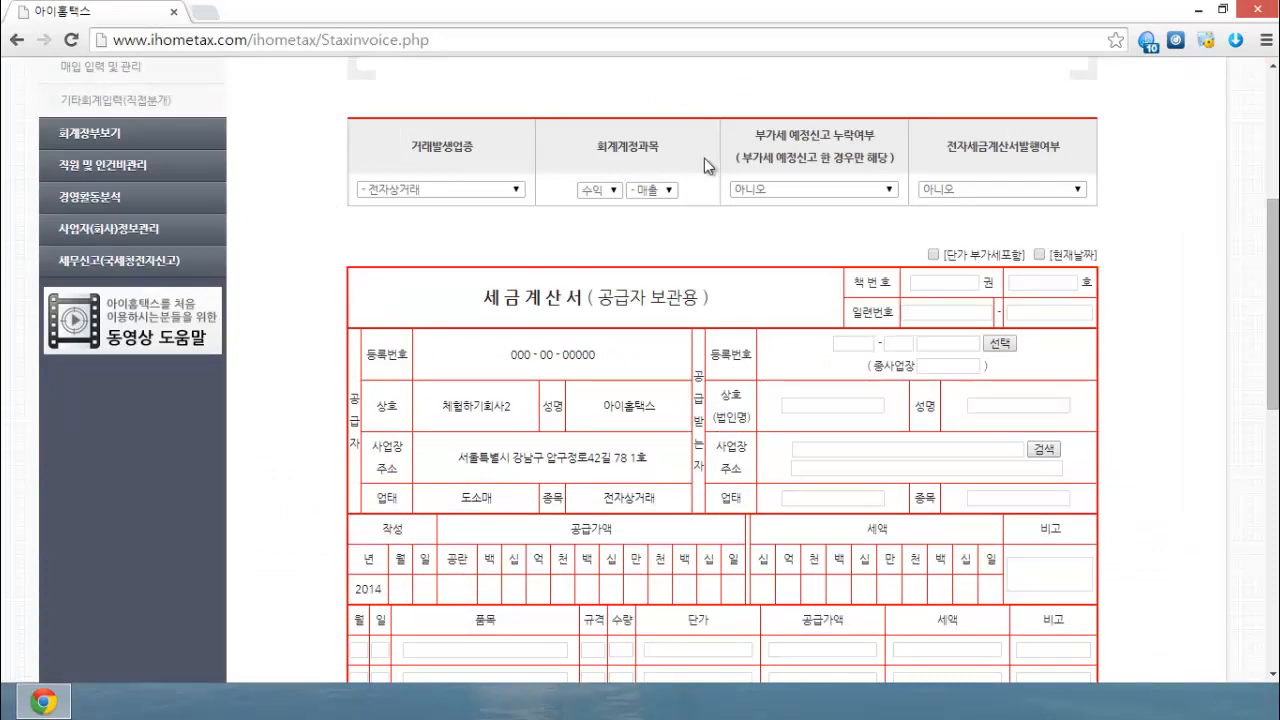
Fill in the invoice recipient's details by choosing the registered customer "a" from the 거래처 선택 list
scroll(1136, 169, "down", 2)
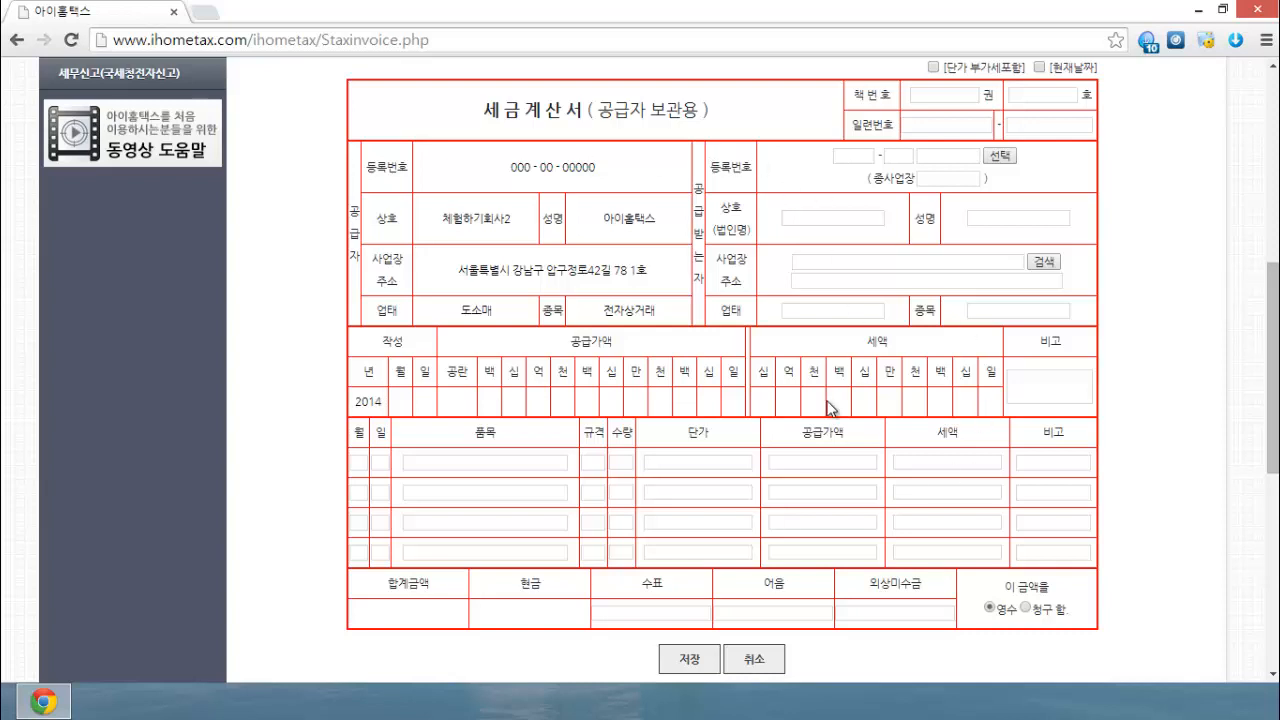
left_click(998, 156)
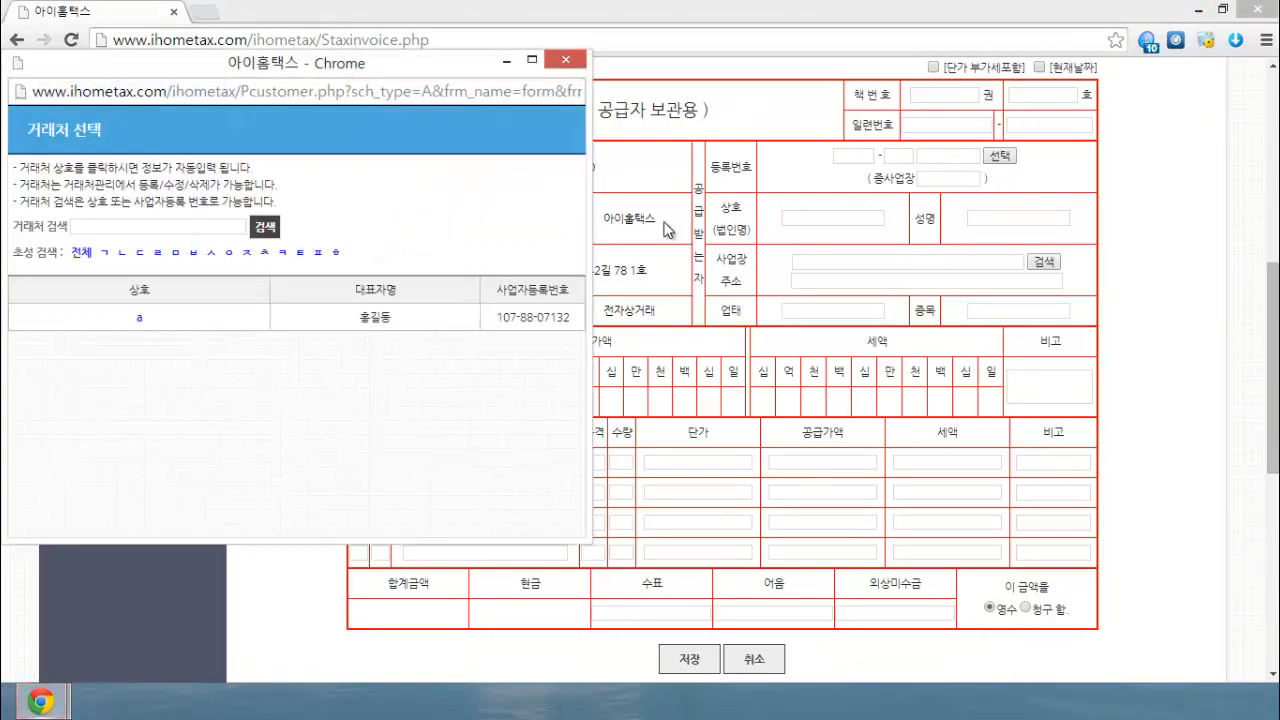
left_click_drag(332, 72, 680, 110)
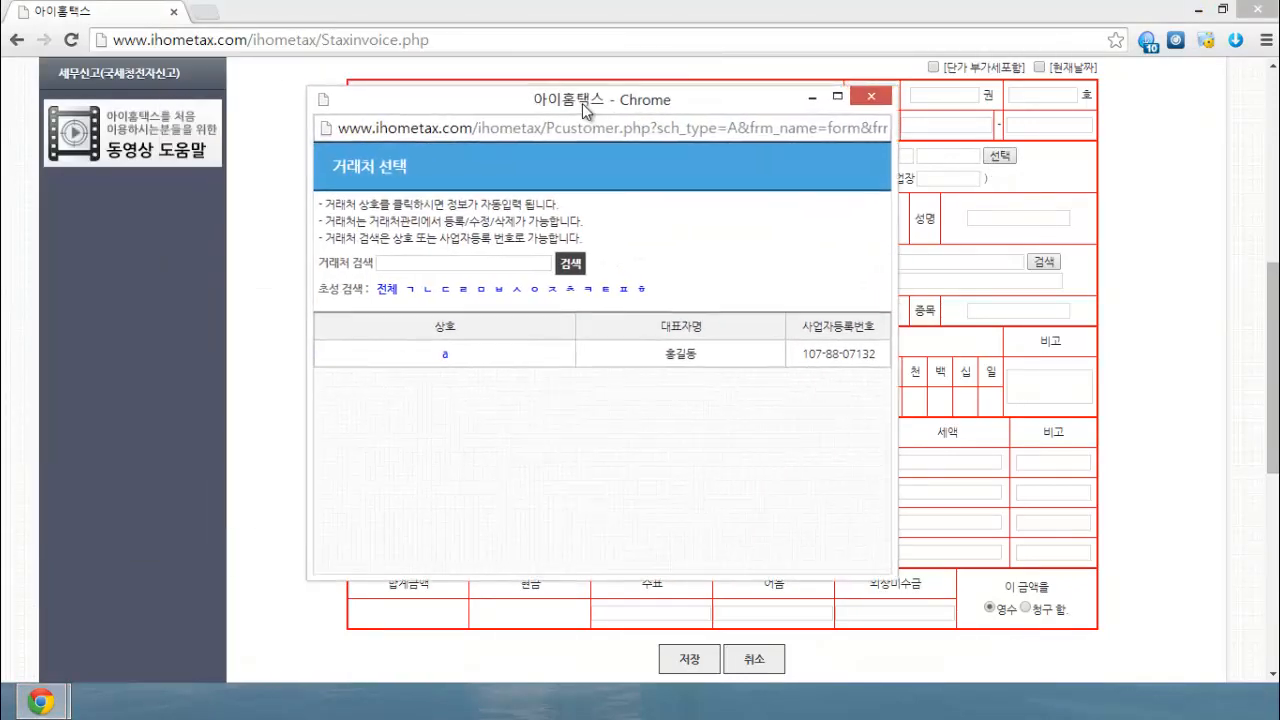
left_click(262, 250)
scroll(262, 251, "up", 2)
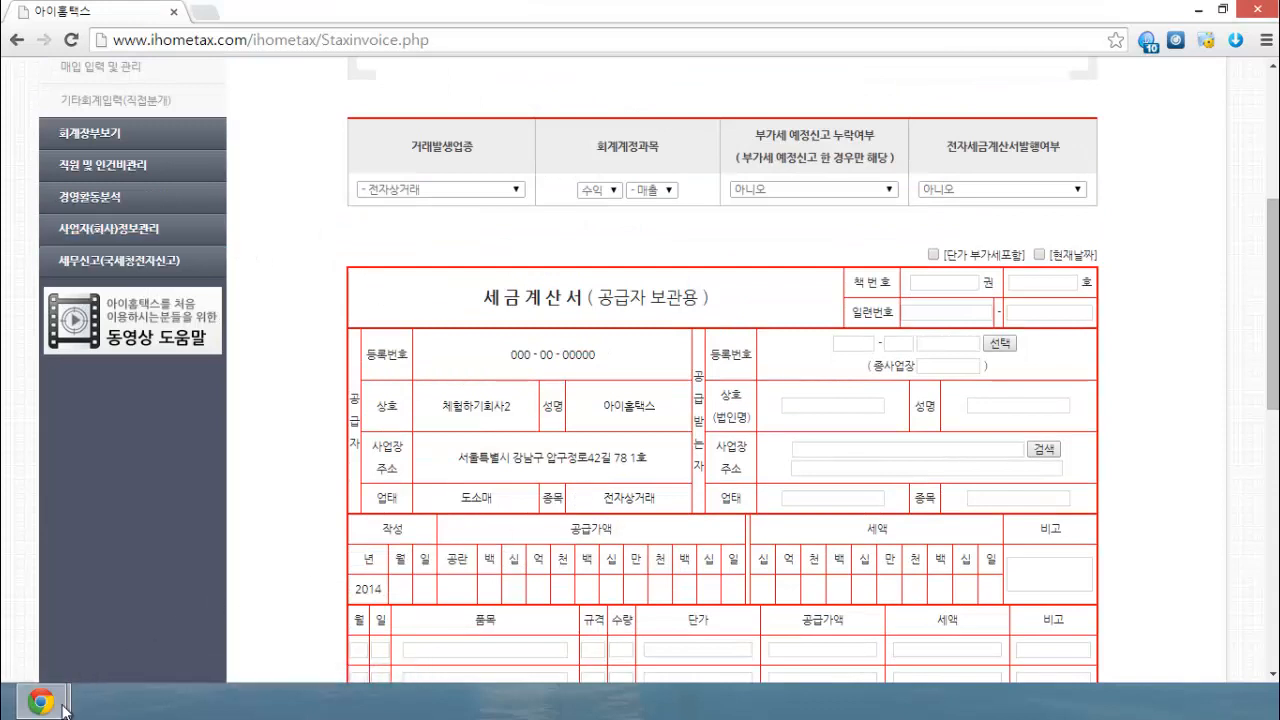
mouse_move(65, 709)
left_click(346, 624)
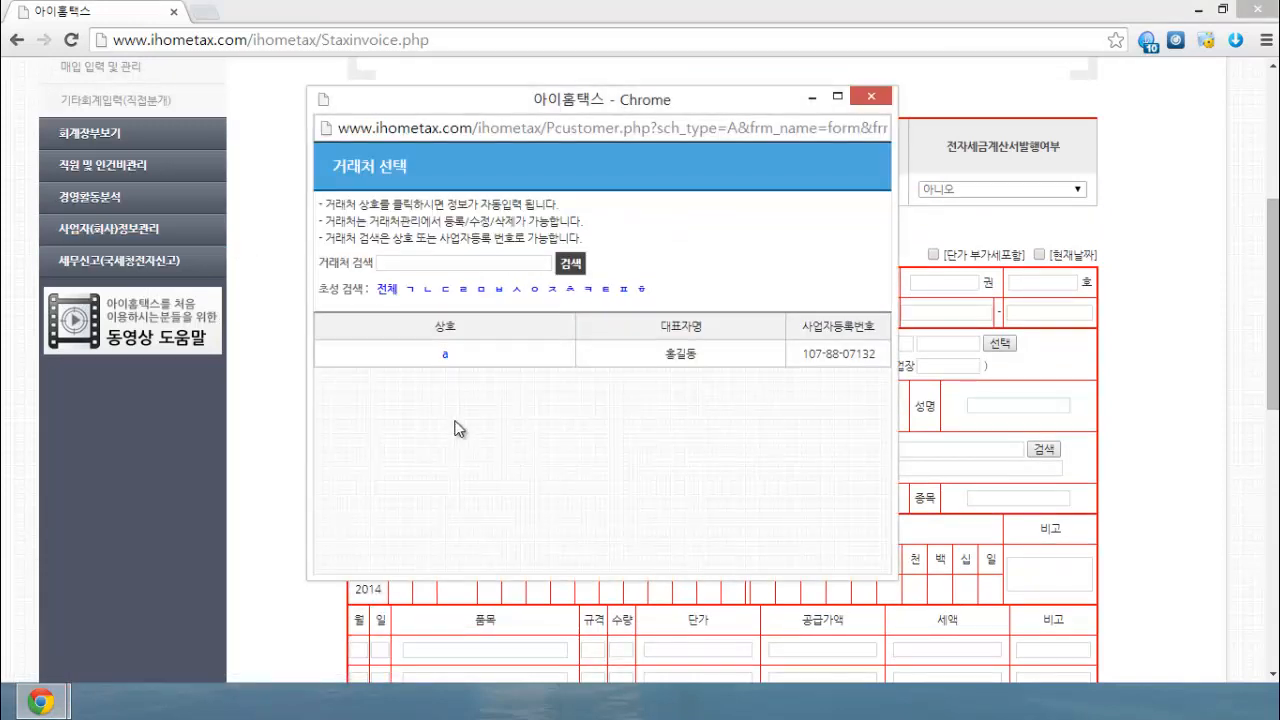
left_click(446, 360)
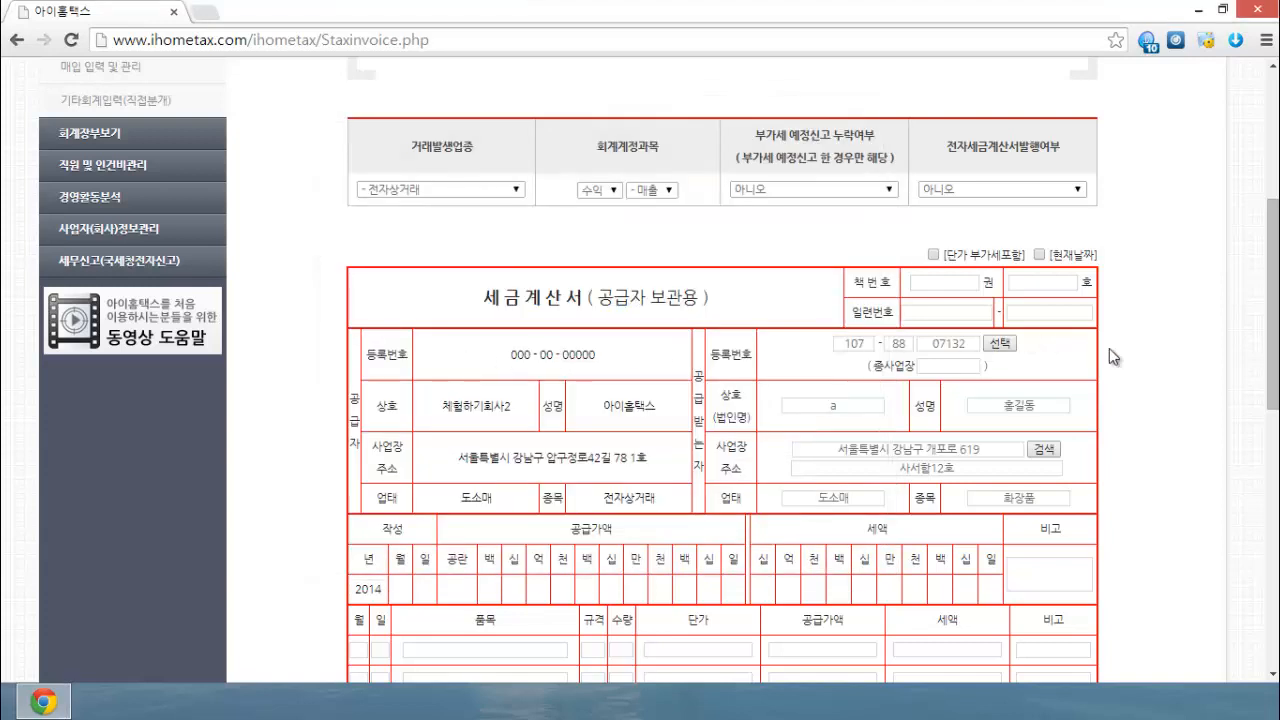
Set the date of the invoice's first item line to month 05, day 01
scroll(1100, 380, "down", 1)
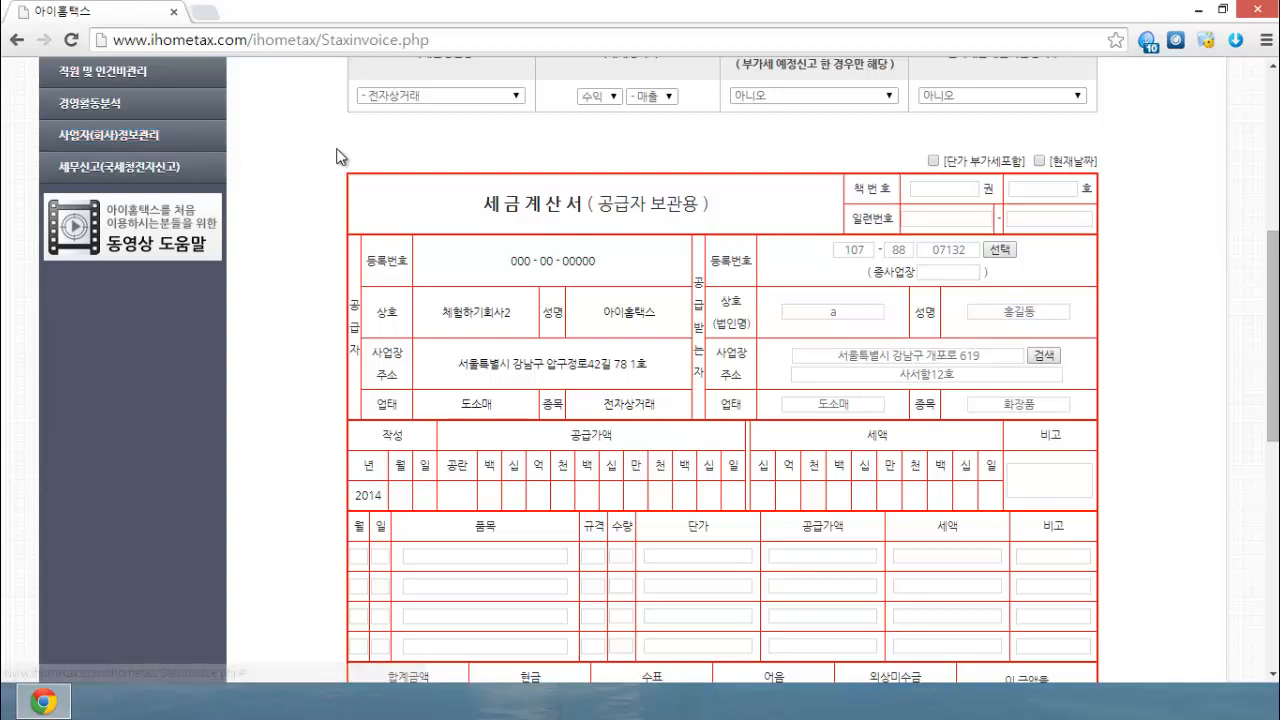
scroll(326, 161, "down", 1)
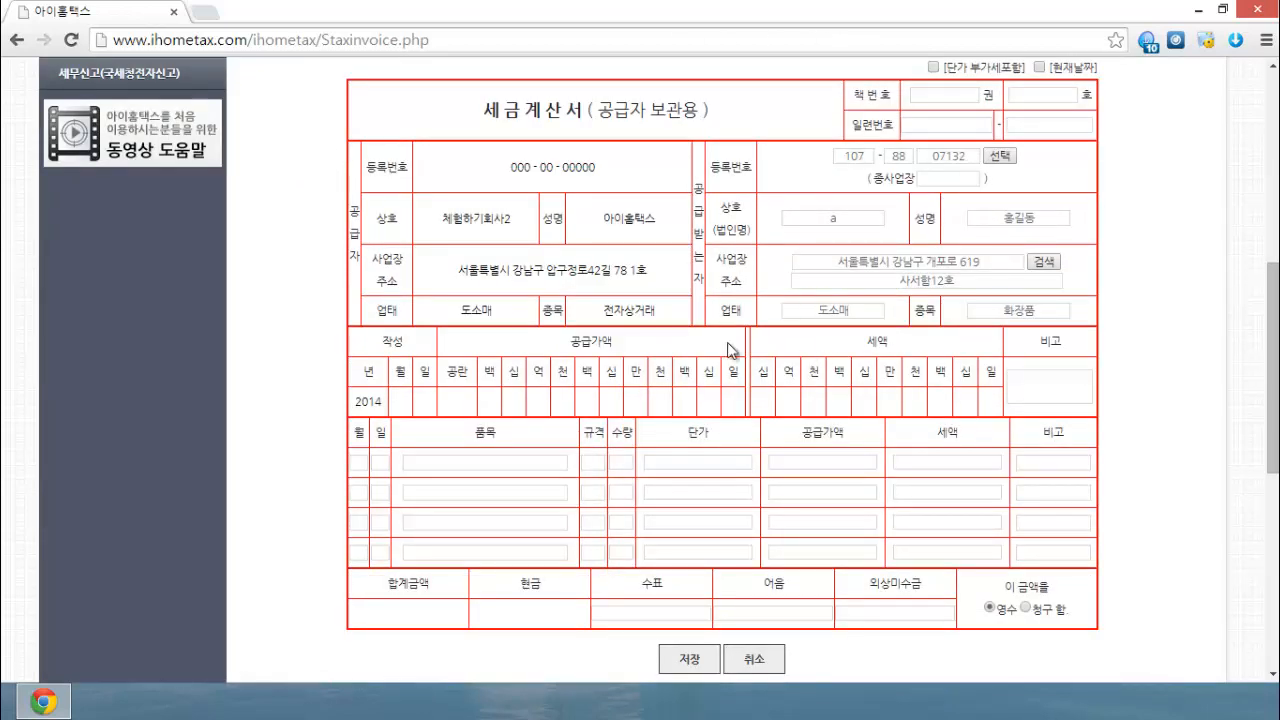
left_click(362, 462)
type("0")
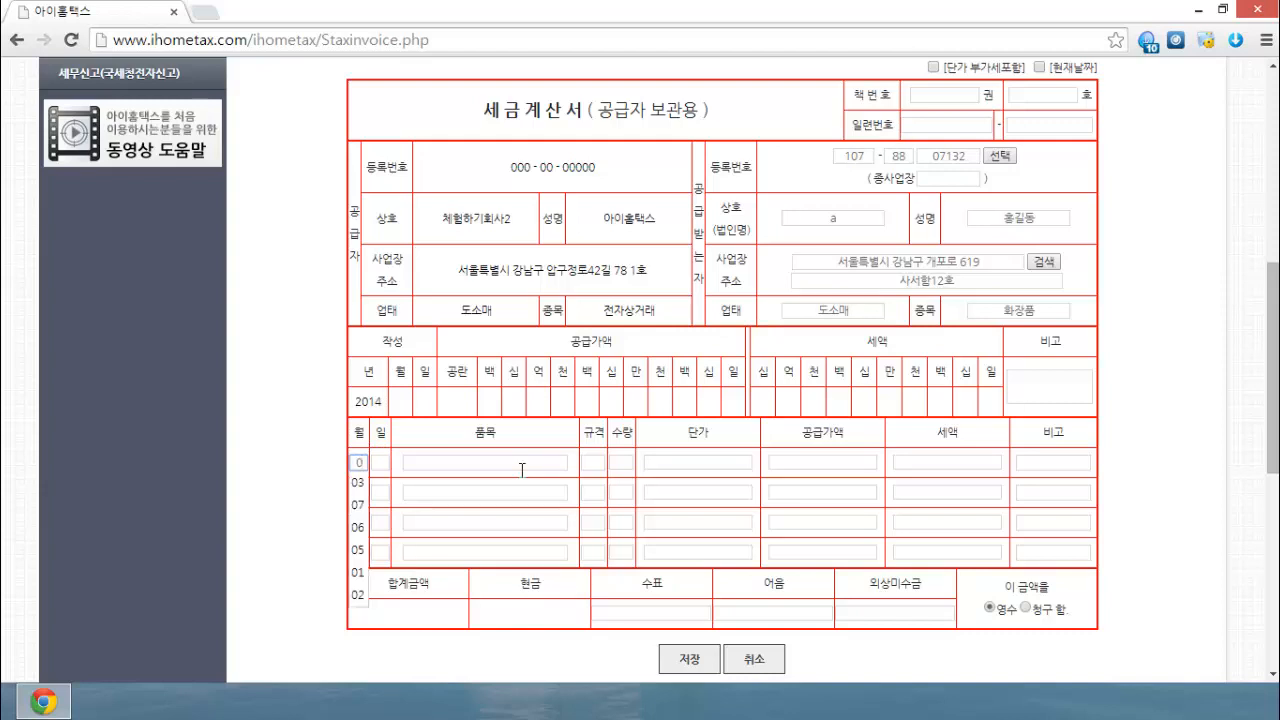
type("3")
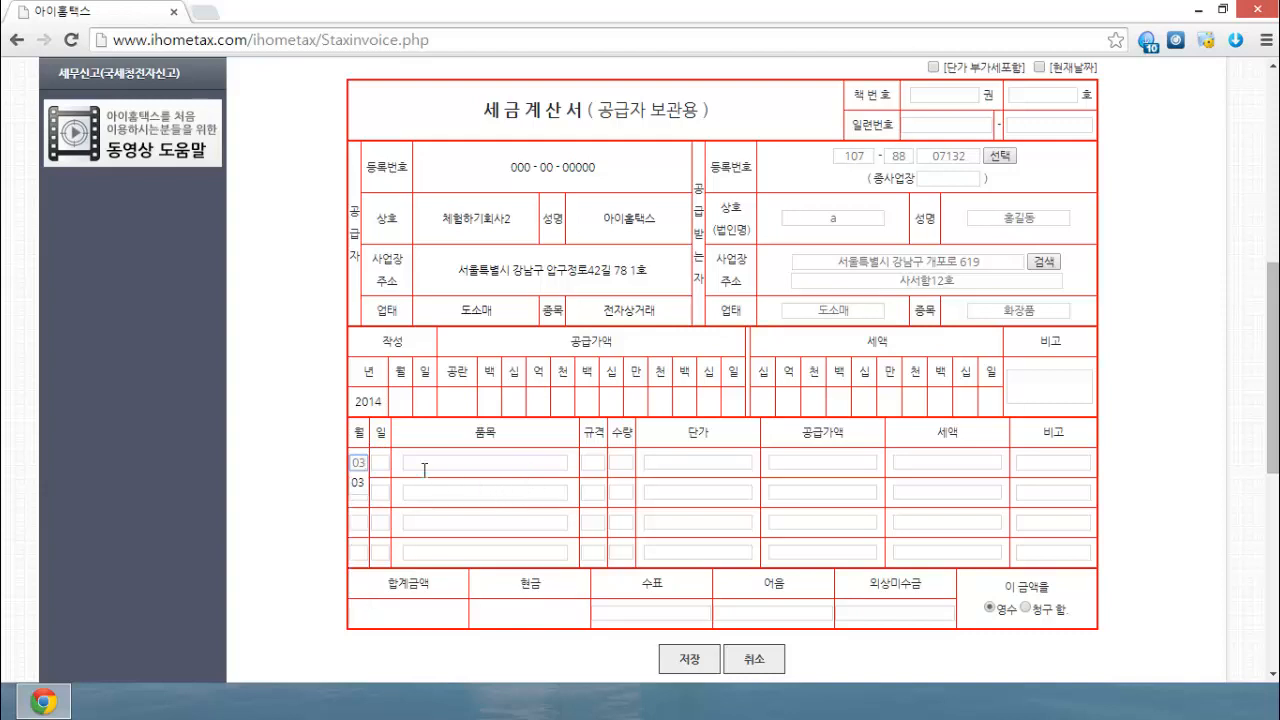
scroll(386, 498, "down", 5)
scroll(385, 495, "up", 2)
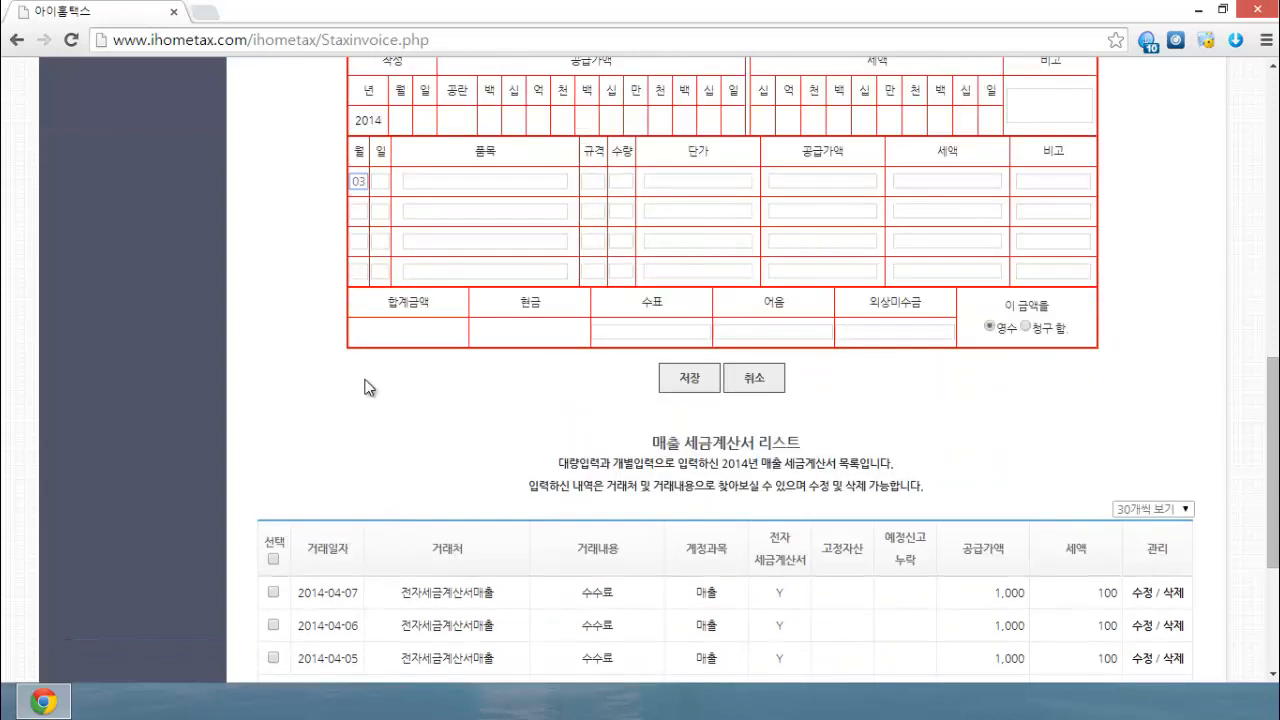
key("BackSpace")
key("BackSpace")
type("05")
key("Tab")
type("01")
key("Tab")
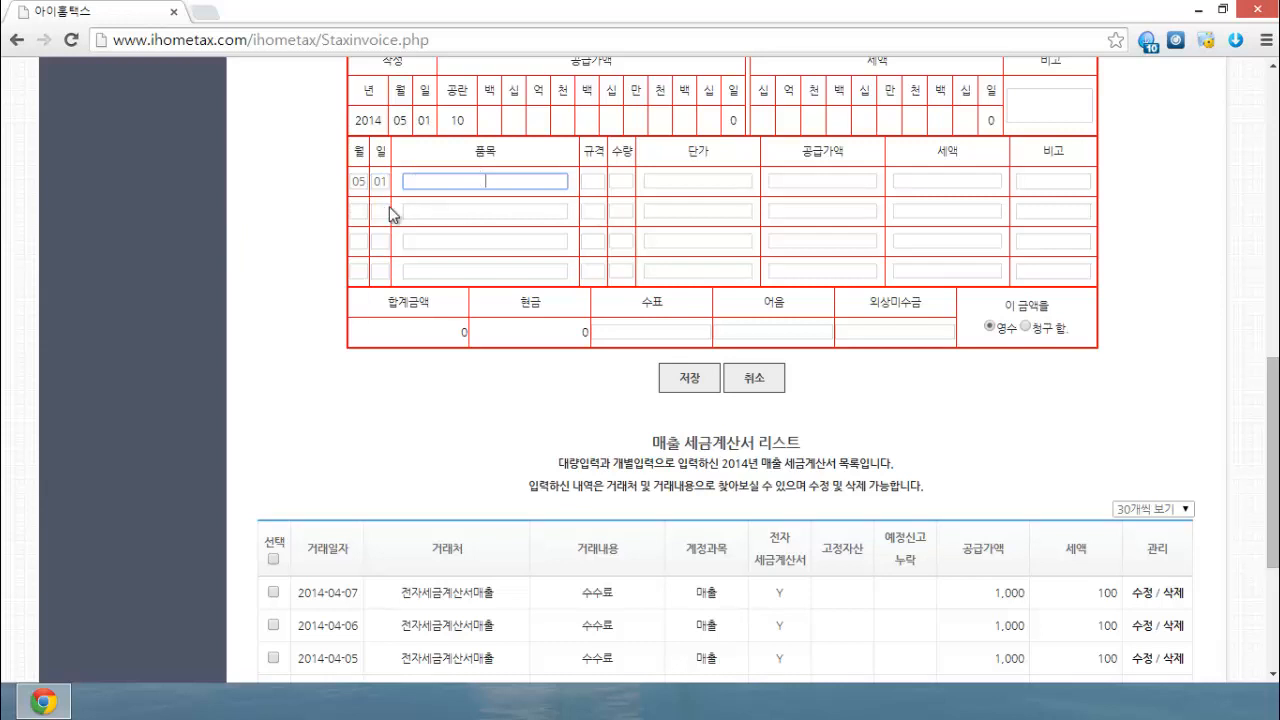
Enter 세계 as the first line's 품목 and 100,000 as its 공급가액
scroll(235, 255, "up", 1)
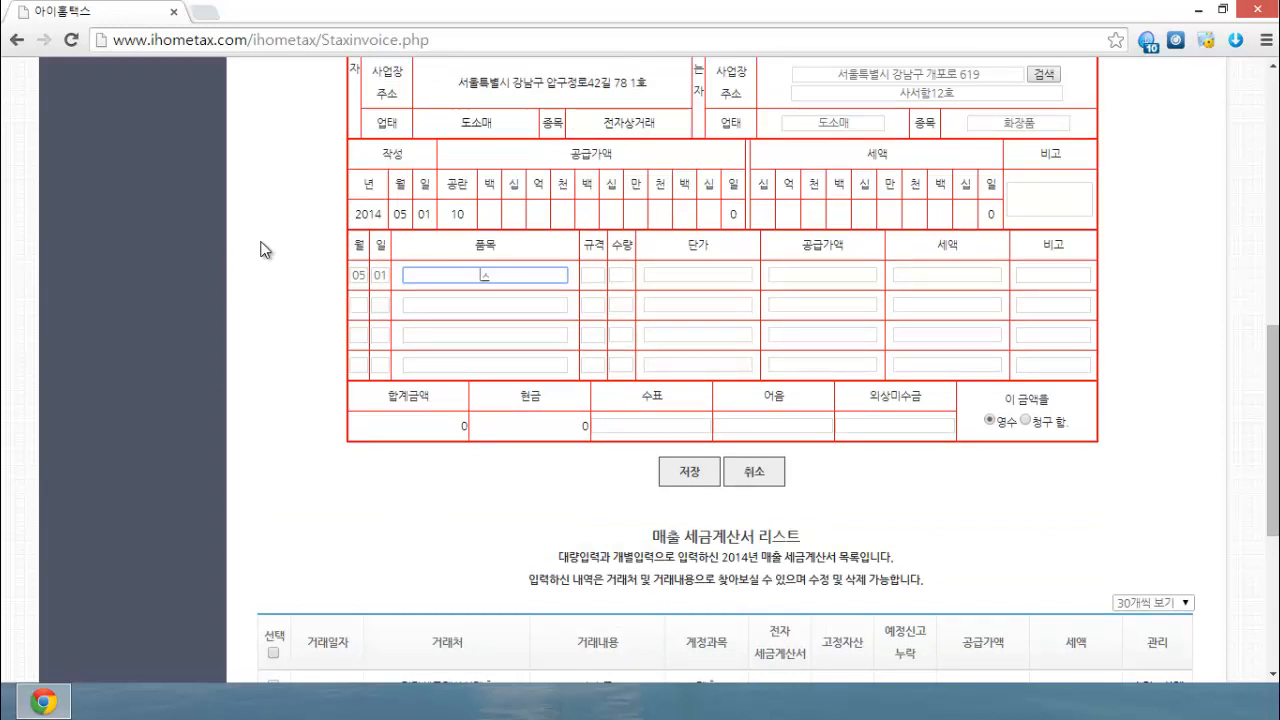
type("세계")
left_click(796, 276)
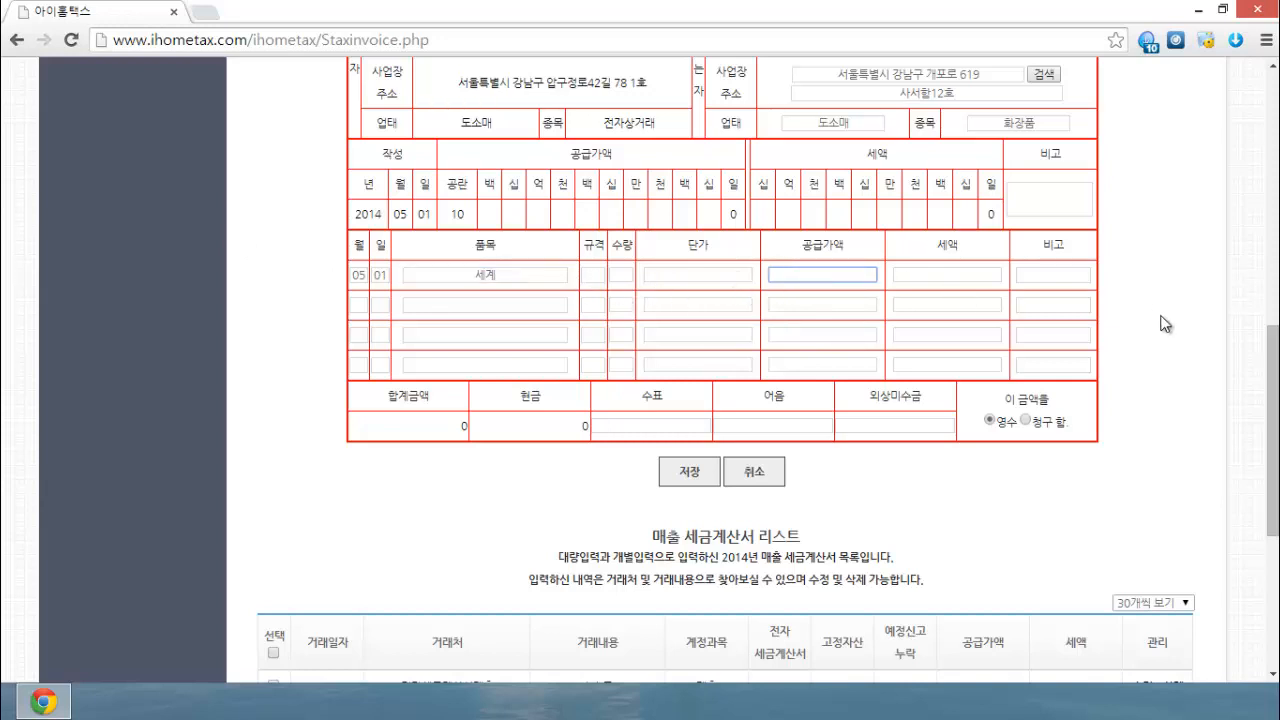
type("1000000")
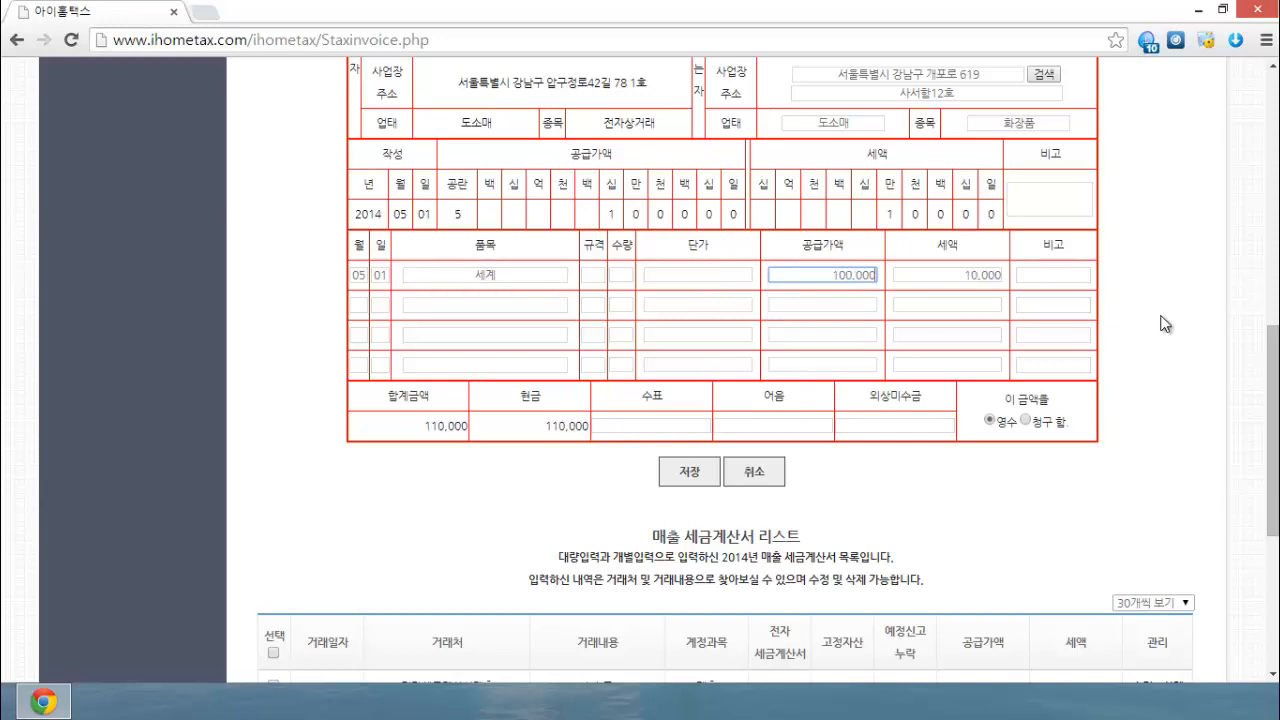
left_click(1163, 323)
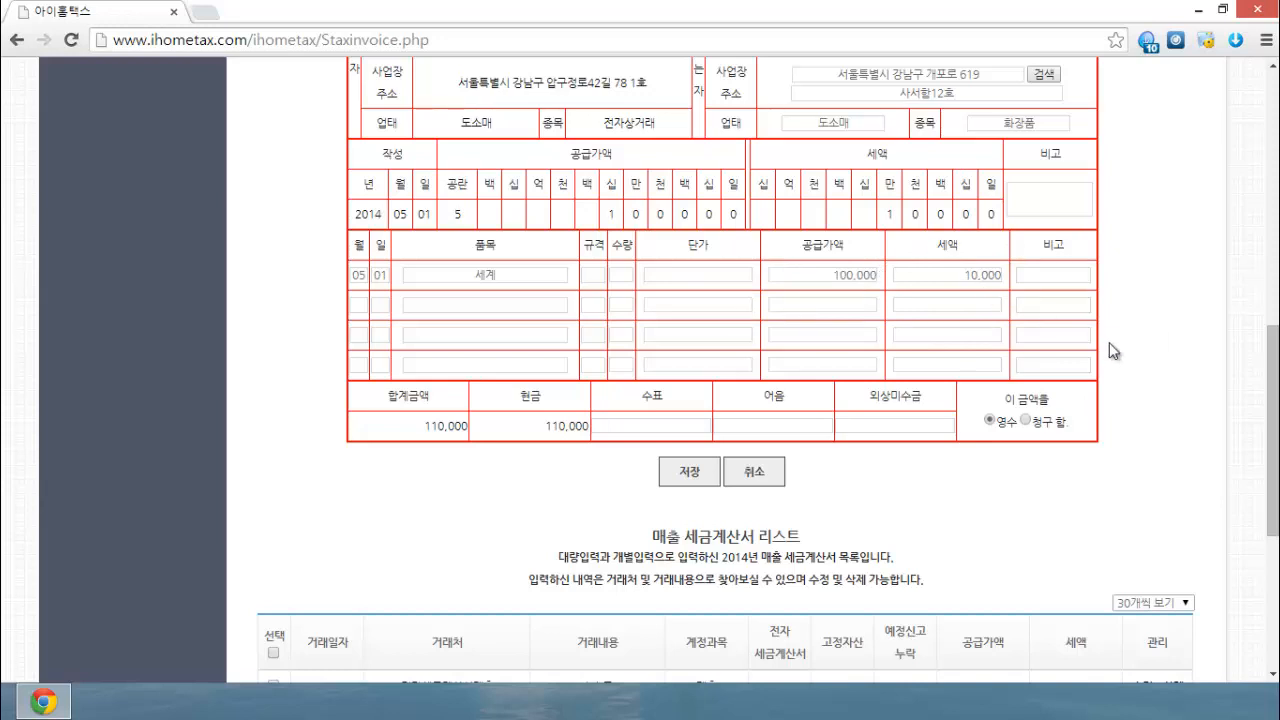
Try 50,000 as the invoice's 어음 amount and clear it again
scroll(1110, 345, "up", 3)
scroll(1115, 350, "down", 2)
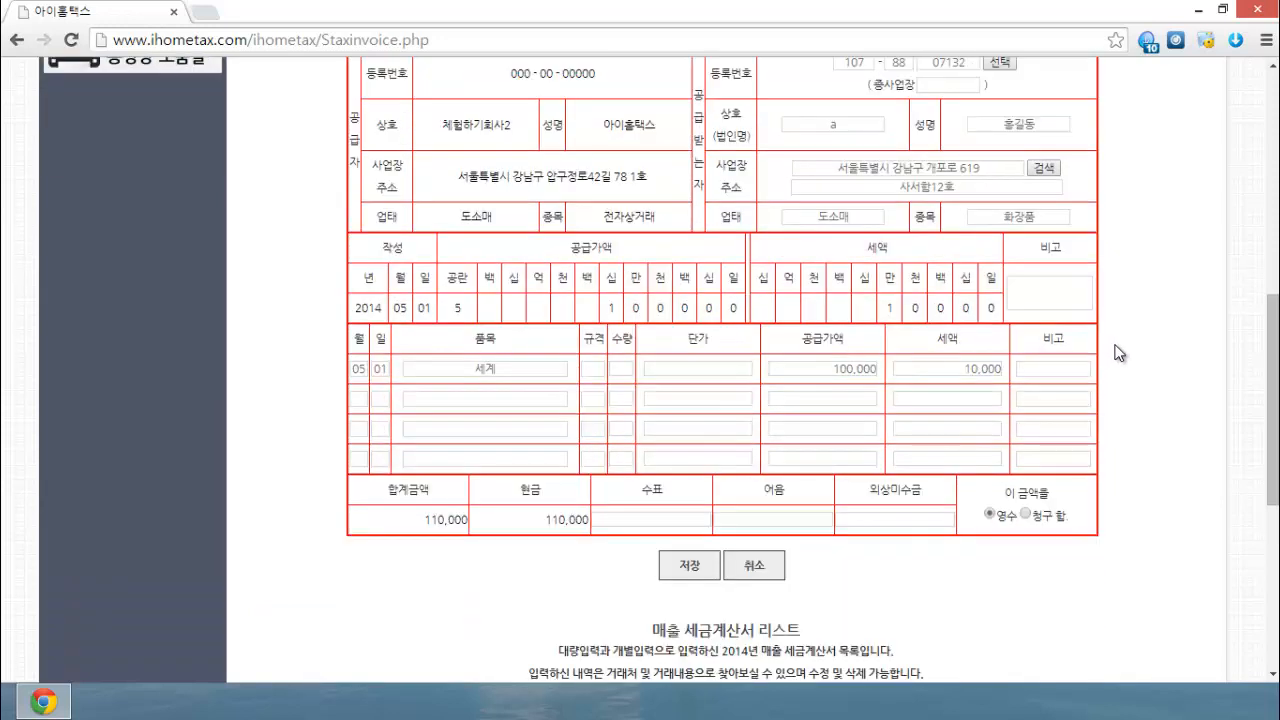
scroll(1118, 353, "up", 1)
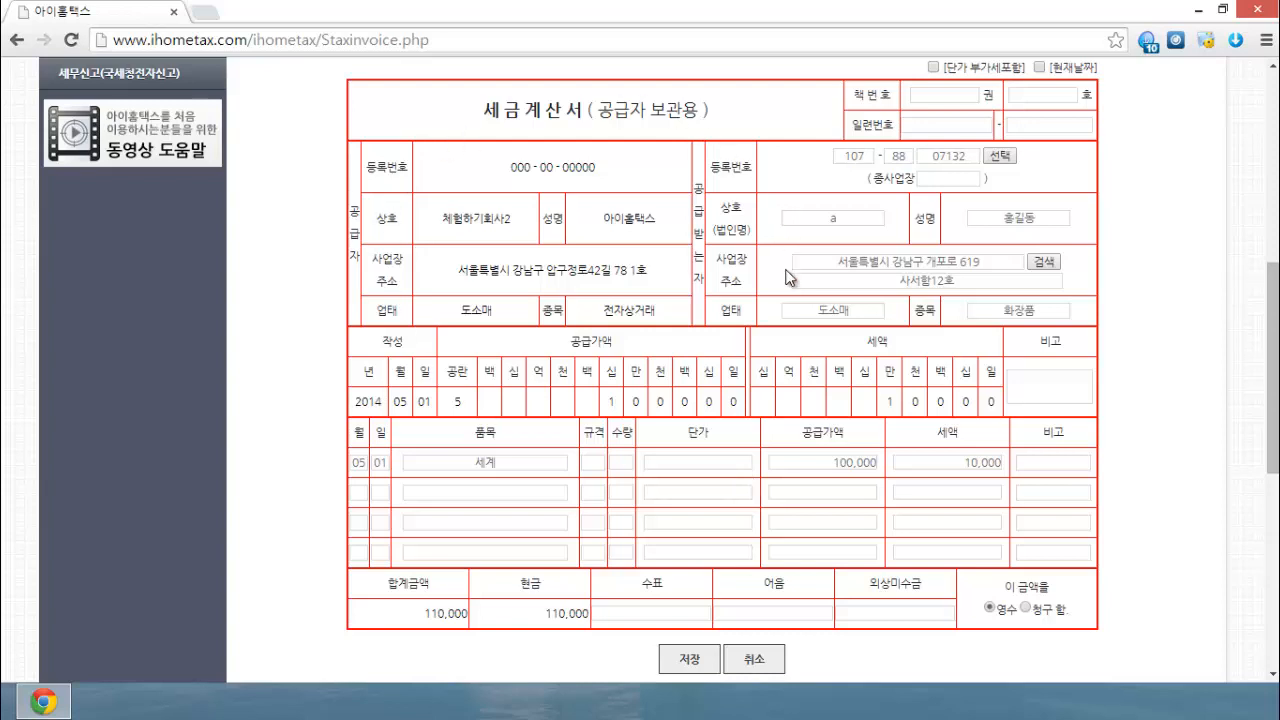
scroll(313, 363, "down", 1)
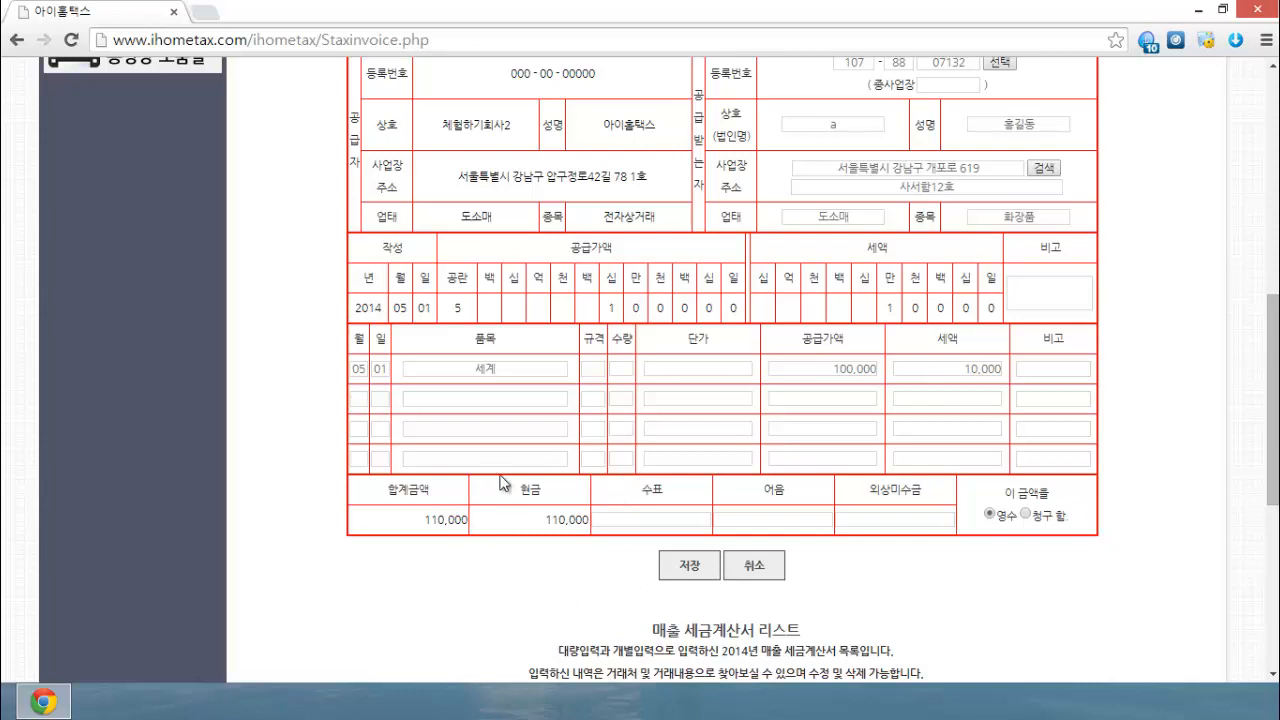
left_click(812, 519)
type("5000")
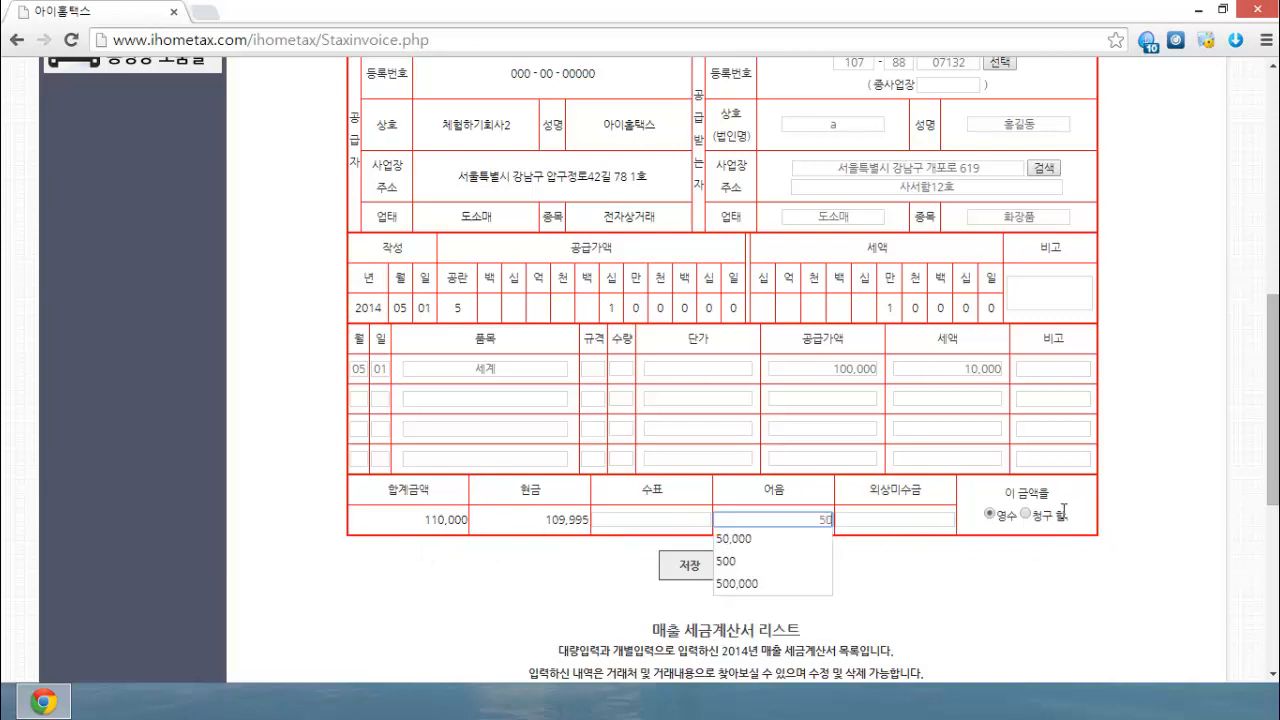
left_click(1054, 558)
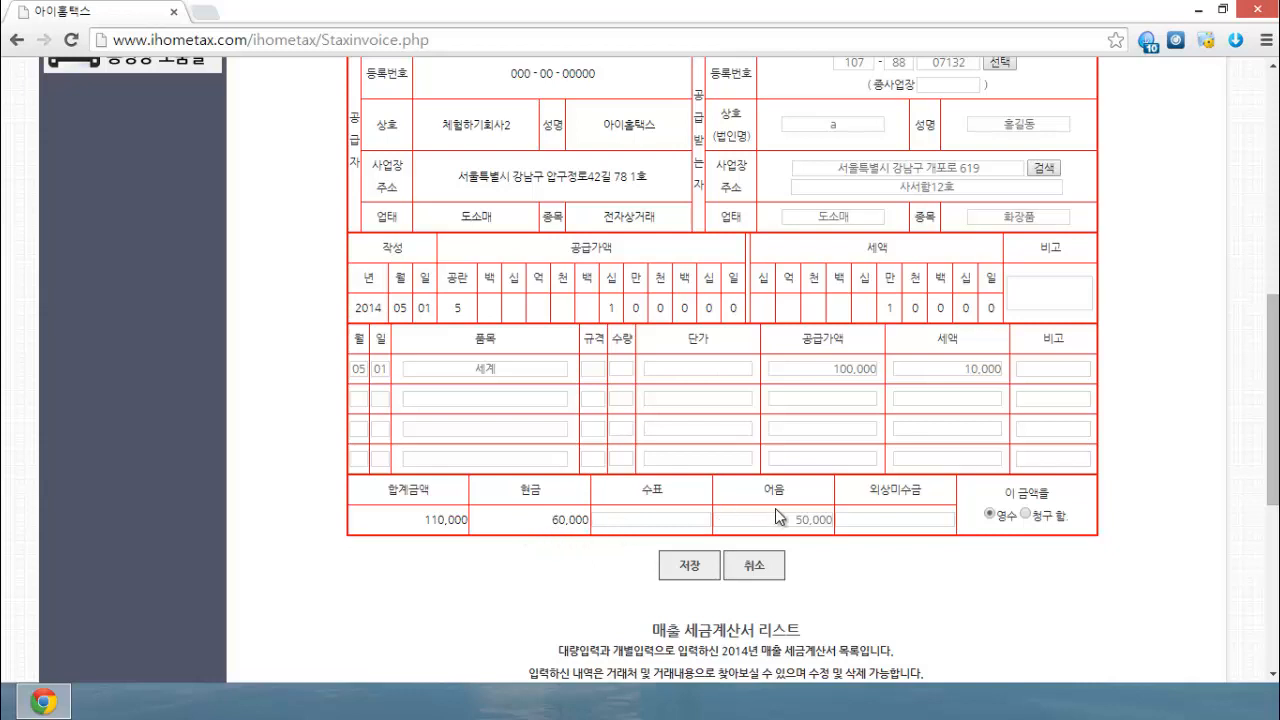
left_click_drag(778, 520, 1019, 497)
key("BackSpace")
left_click(1106, 606)
Save the sales tax invoice and check its entry in the 매출 세금계산서 리스트
scroll(515, 495, "down", 1)
left_click(686, 478)
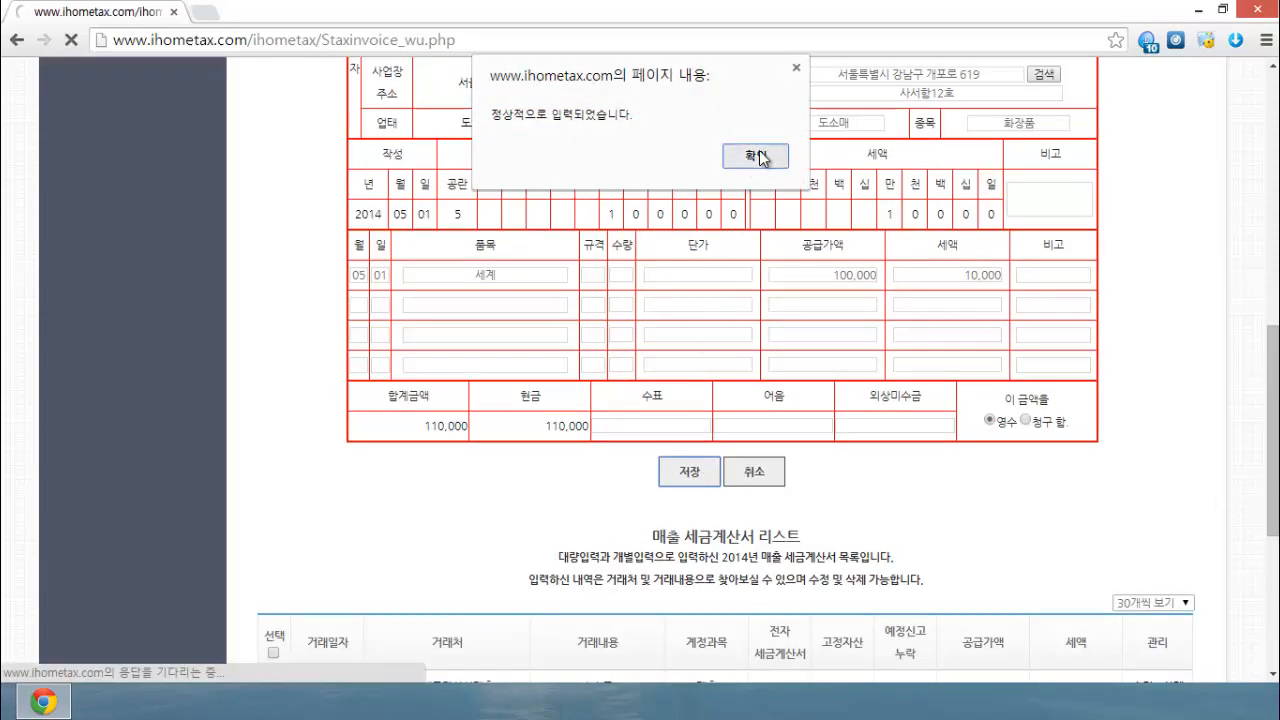
left_click(753, 160)
scroll(420, 333, "down", 10)
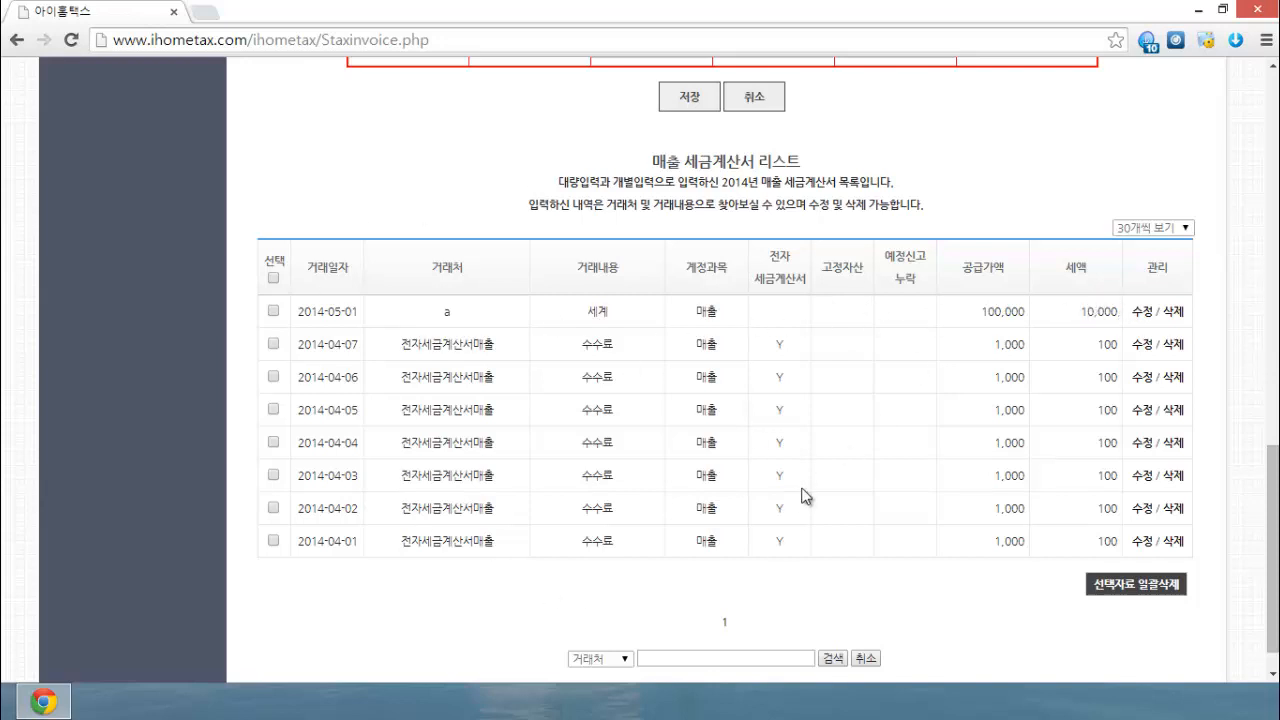
Open the 신용카드 sales entry page and review the 과세대상여부 choices, keeping 과세대상 selected
scroll(806, 494, "up", 10)
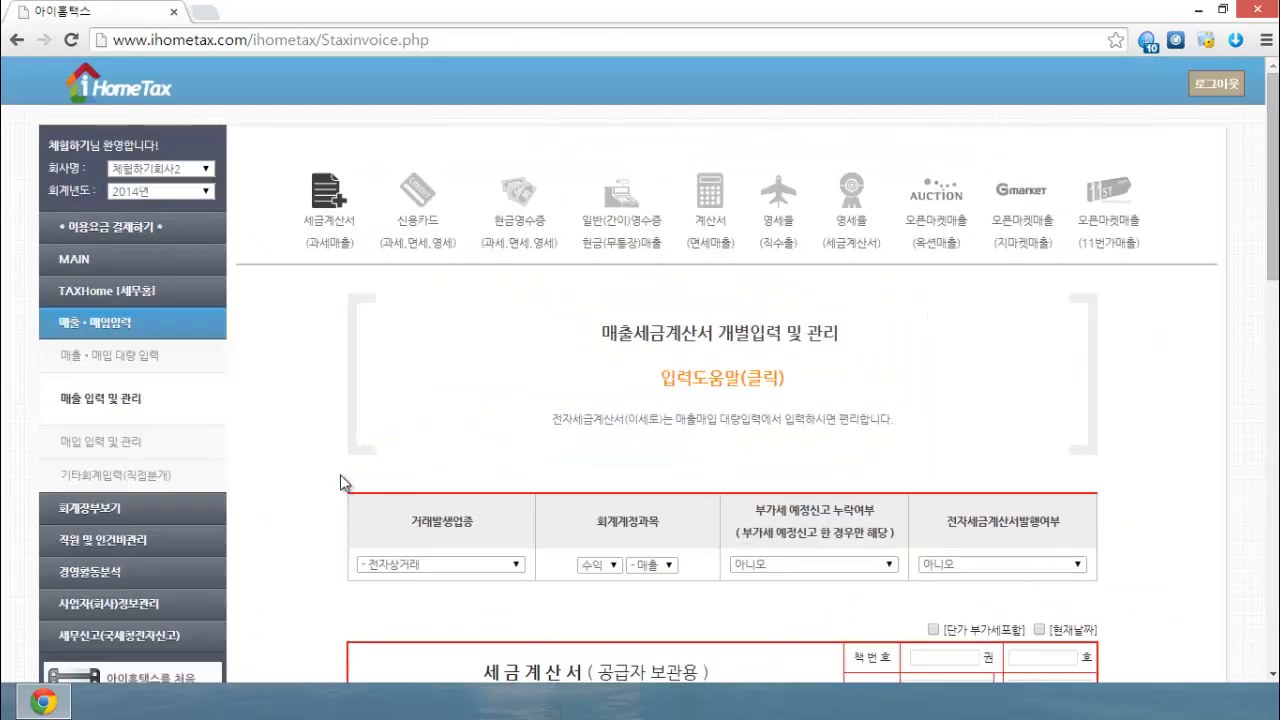
left_click(436, 208)
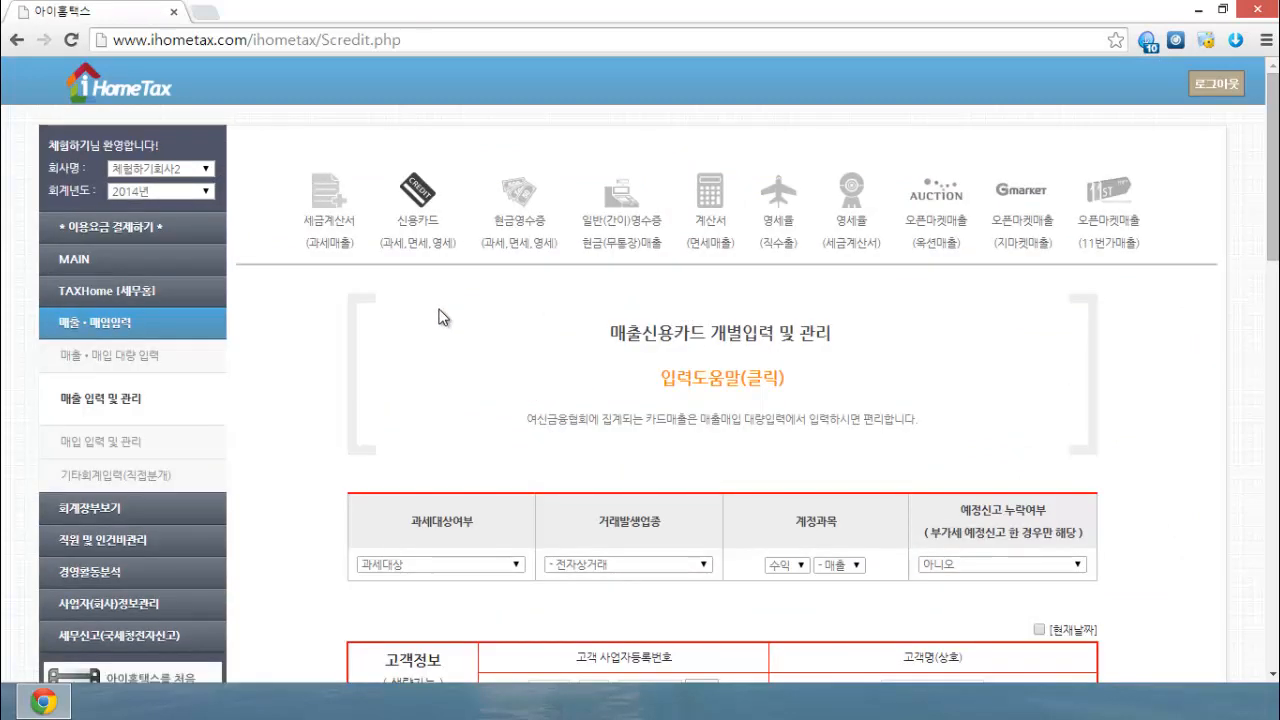
scroll(430, 330, "down", 2)
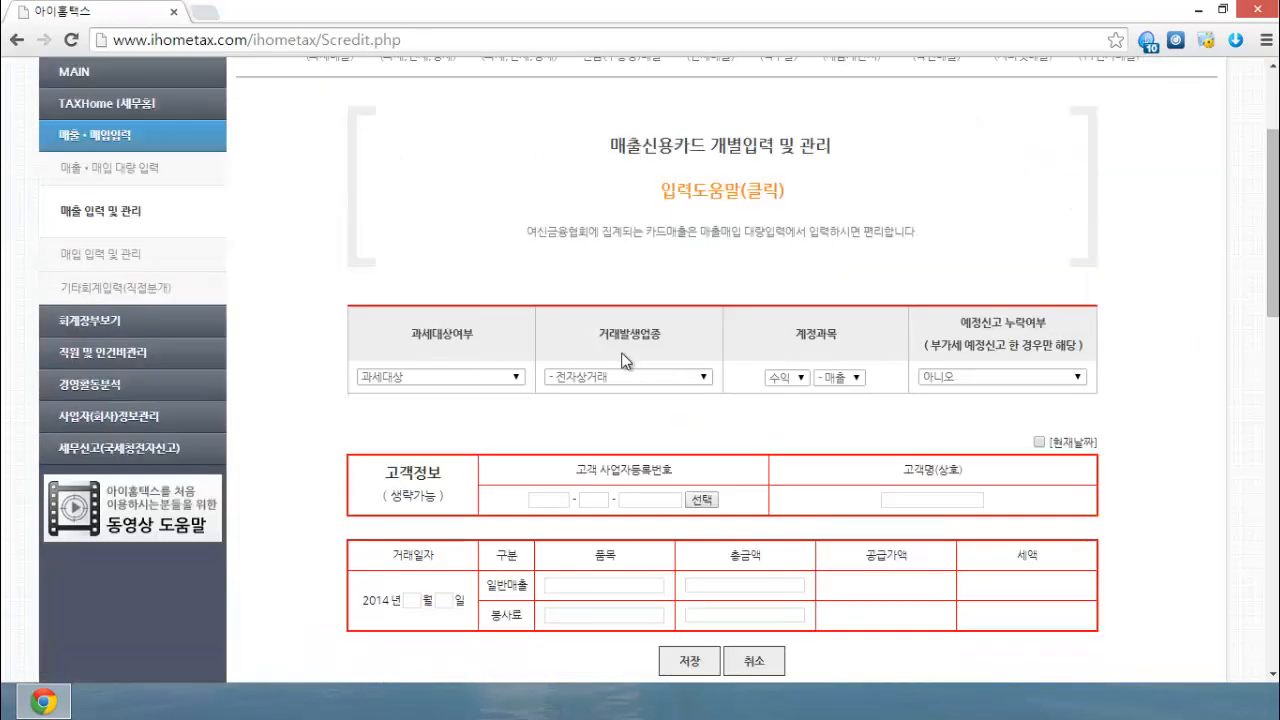
left_click(511, 377)
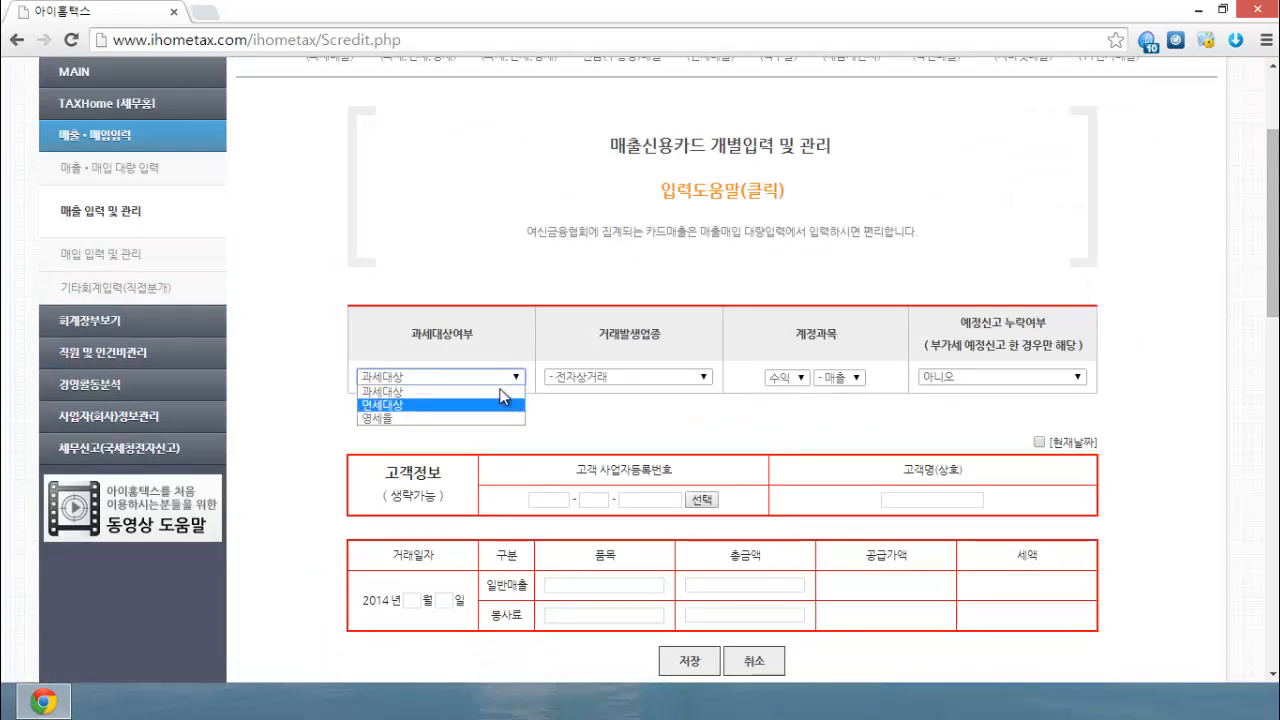
left_click(500, 389)
left_click(327, 386)
Look at the optional customer registration number fields and the 거래처 선택 list, closing the list without choosing a customer
scroll(334, 395, "down", 2)
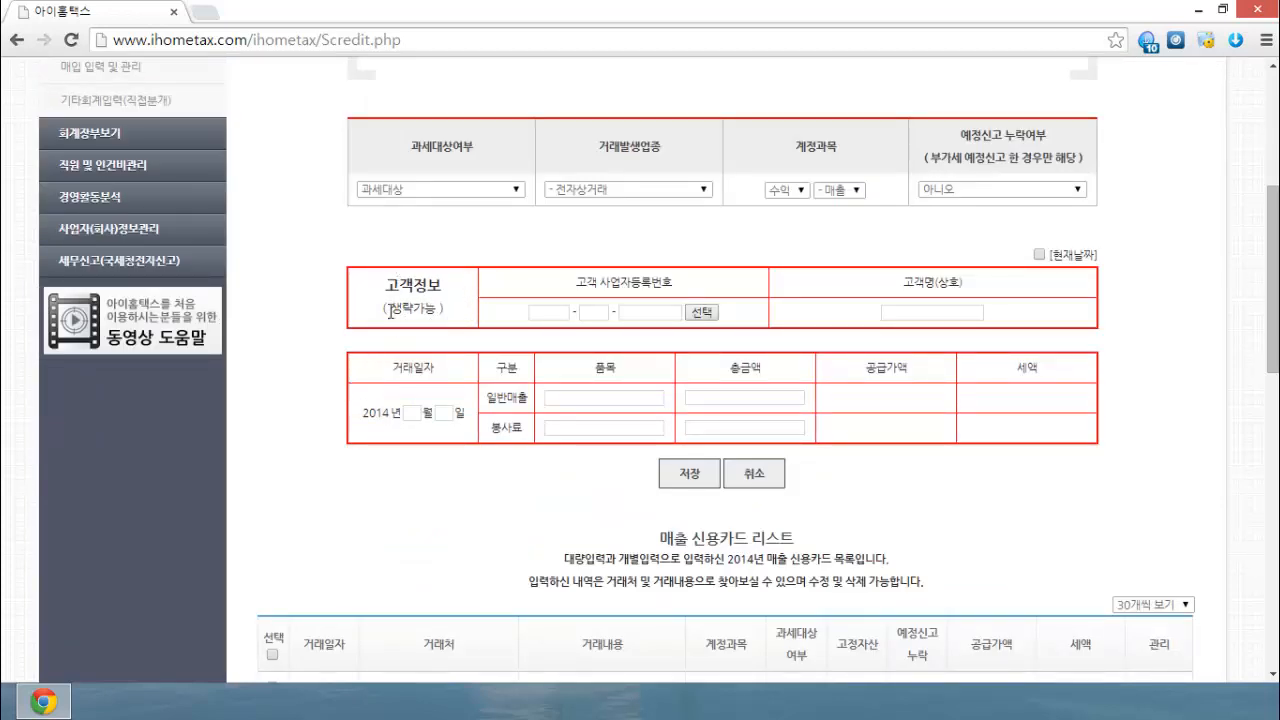
left_click(542, 314)
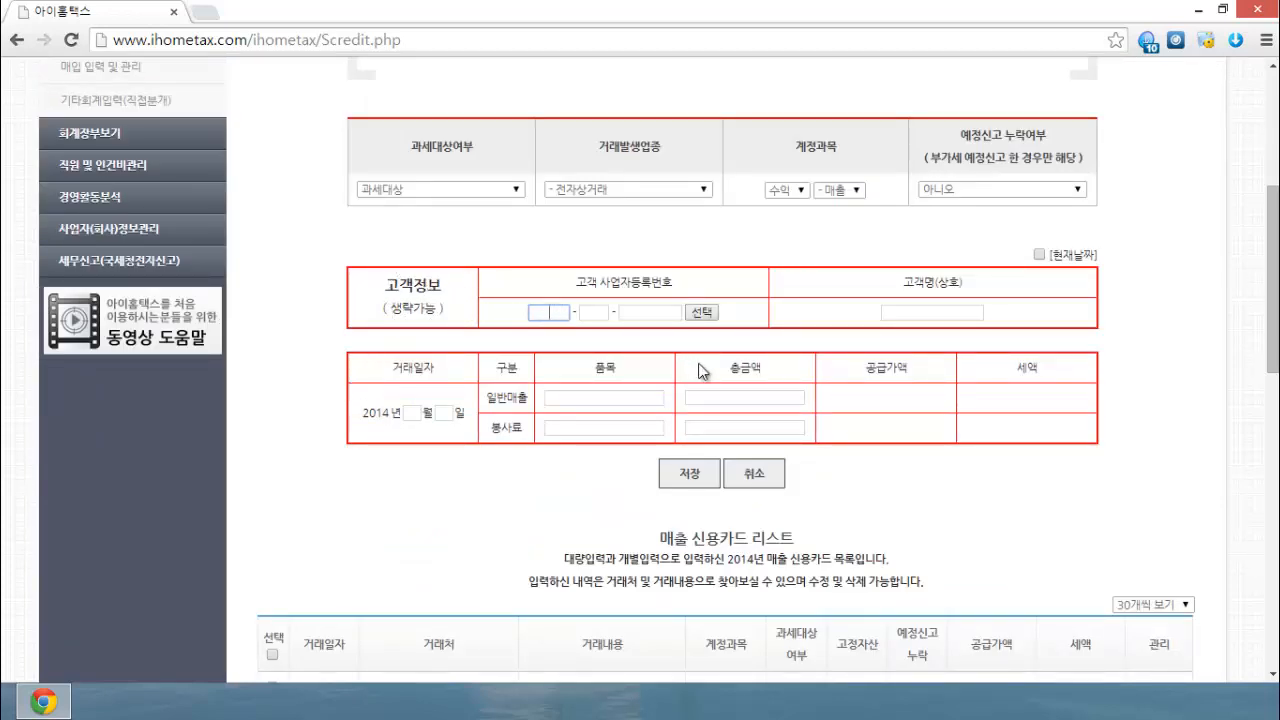
left_click(601, 312)
left_click(645, 312)
left_click(585, 313)
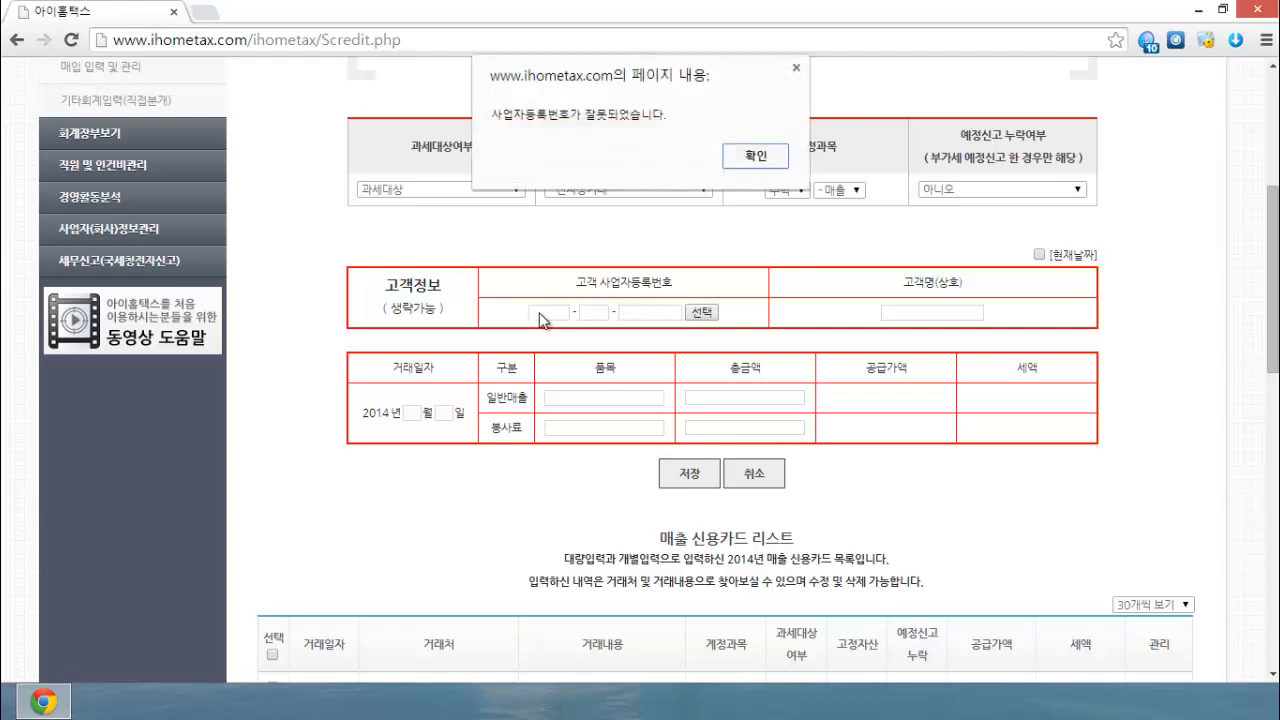
left_click(765, 152)
left_click(703, 312)
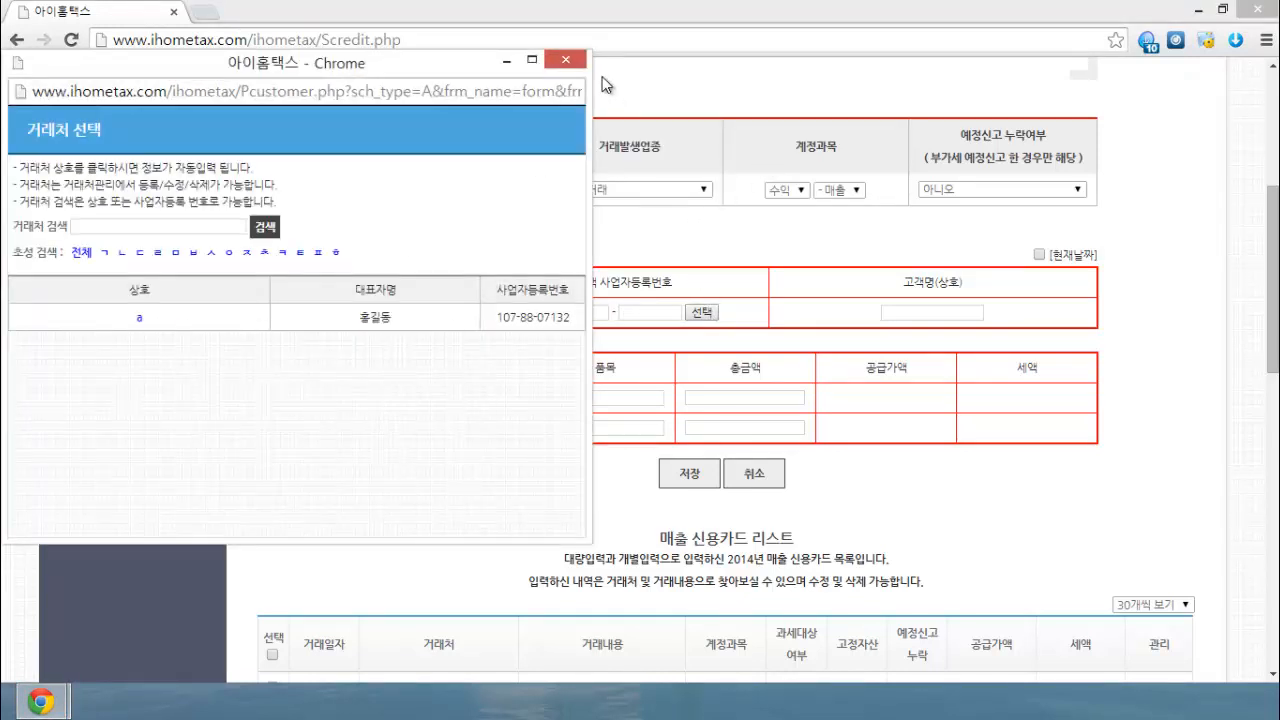
left_click(567, 61)
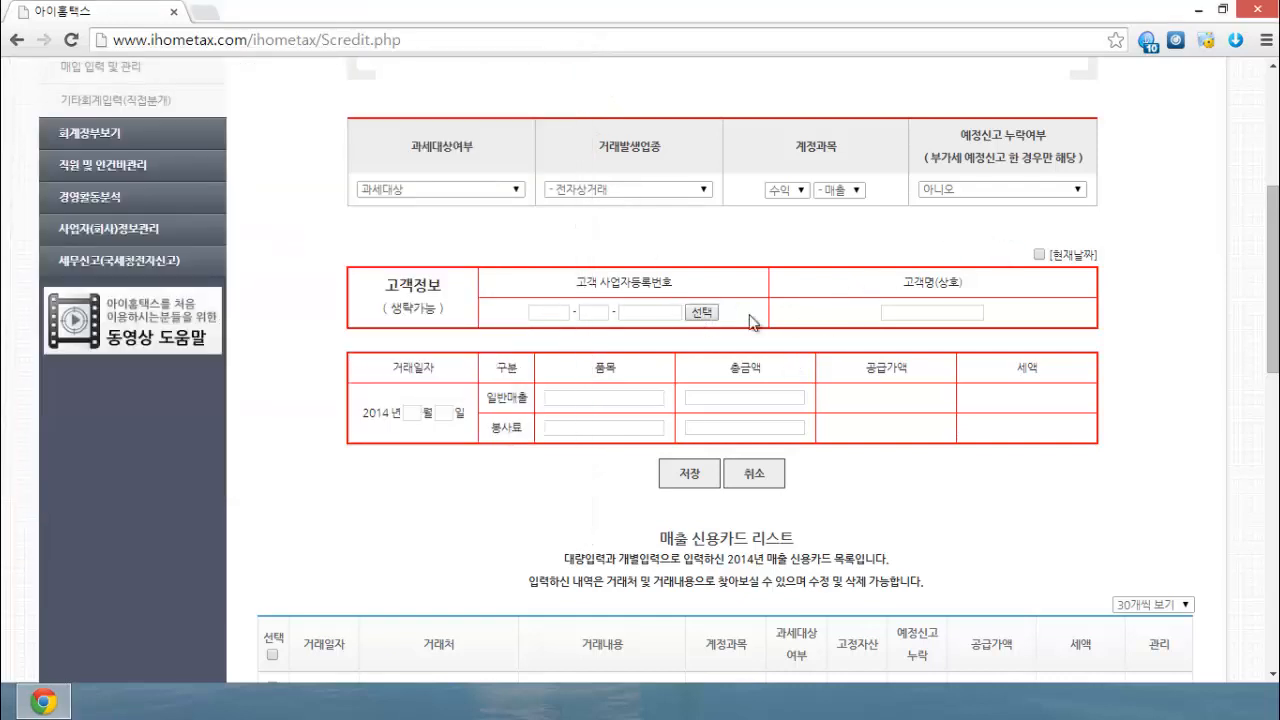
Set the card sale's 거래일자 to month 05, day 01 and activate the 일반매출 품목 field
left_click(416, 410)
type("05")
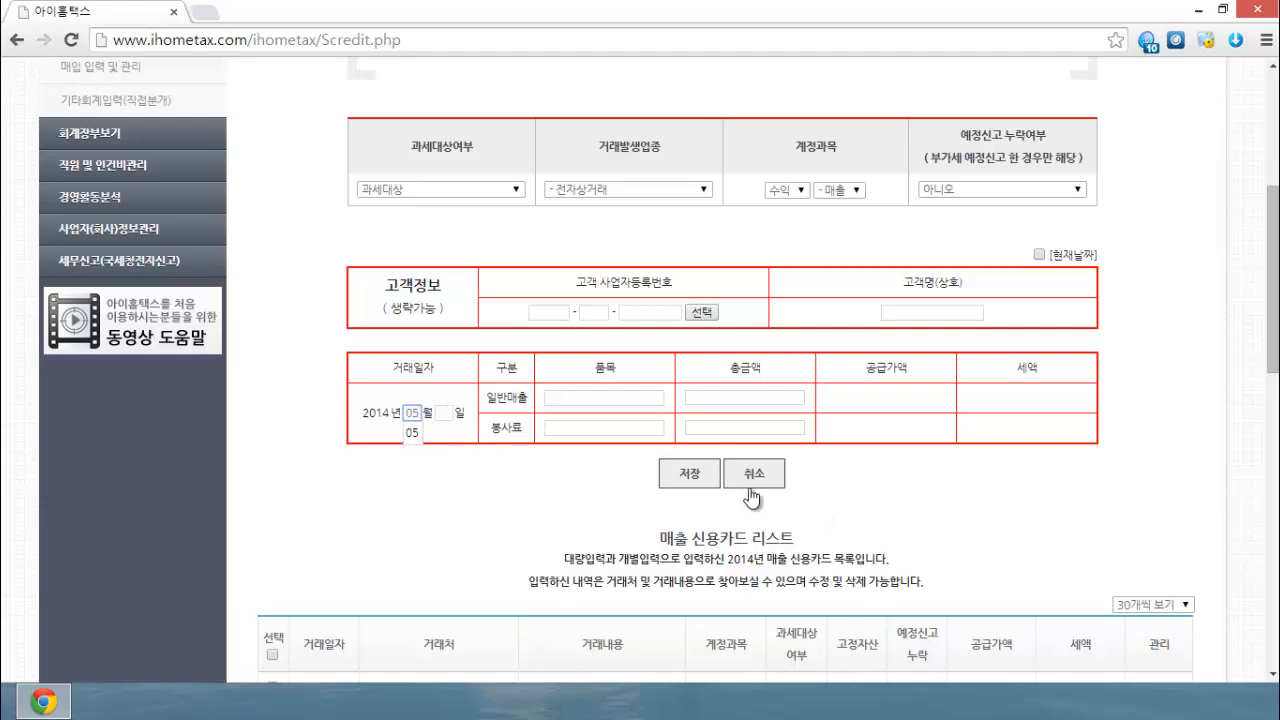
left_click(446, 410)
type("01")
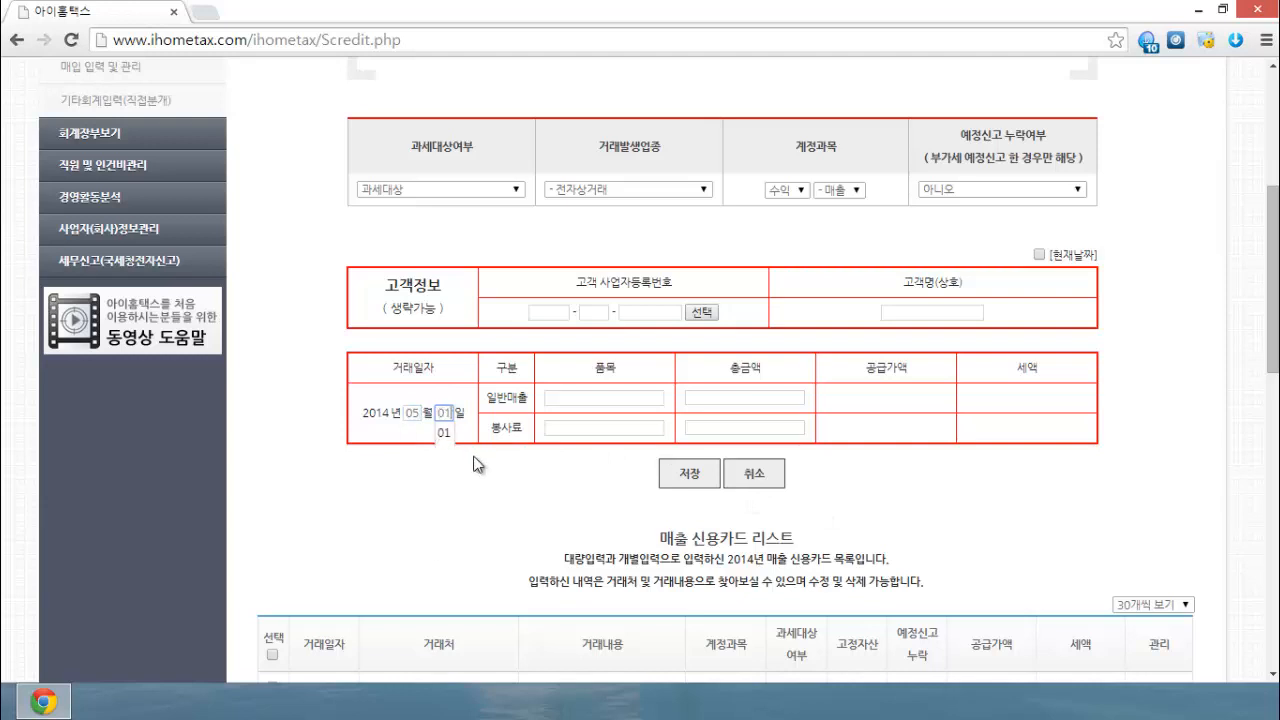
left_click(604, 397)
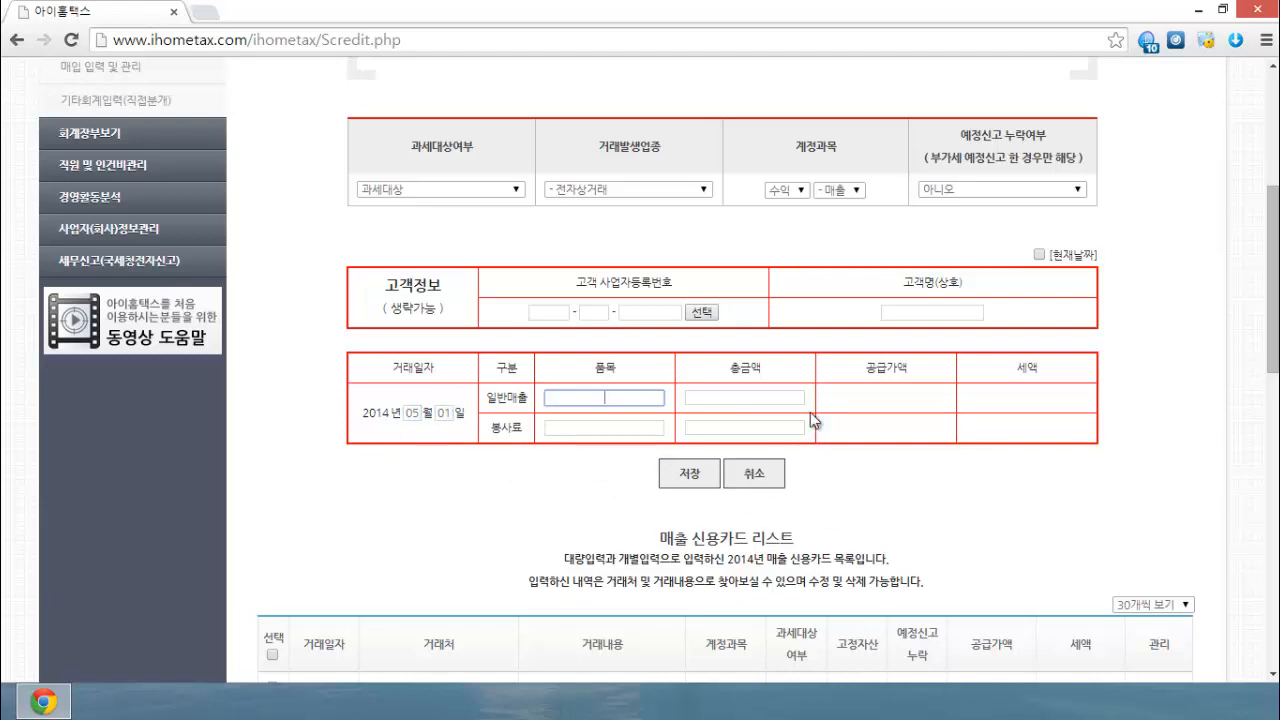
Enter 품목 as the card sale's 일반매출 item and set its 총금액 to 110,000
type("ㅌㅁㅇㅗㄱ")
left_click(779, 397)
type("2")
key("BackSpace")
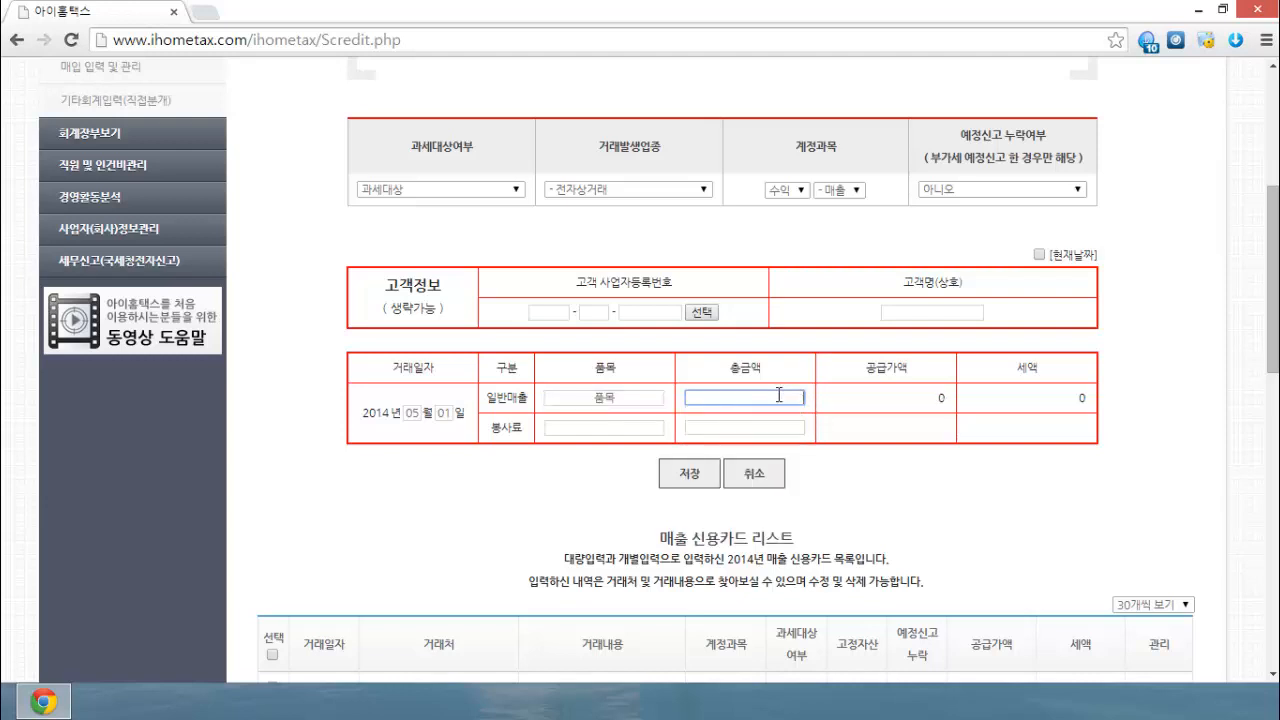
type("1000000")
left_click_drag(749, 397, 1149, 409)
key("BackSpace")
type("1")
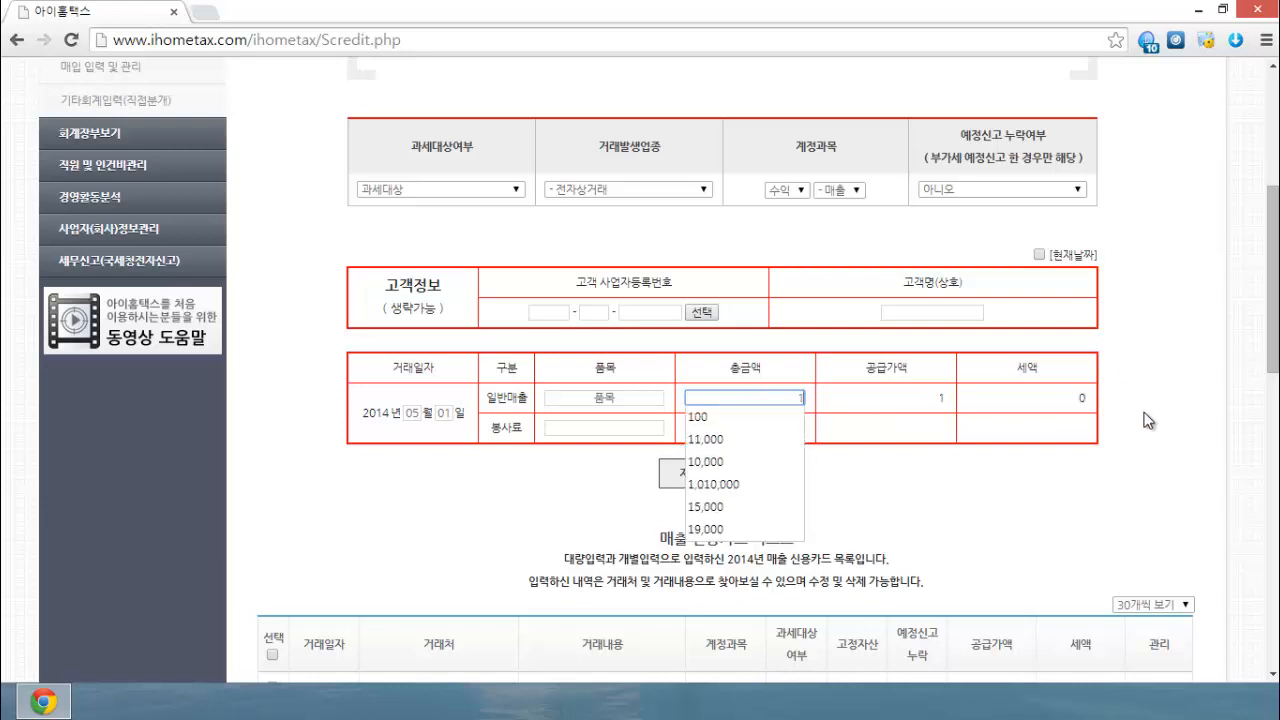
type("0100000")
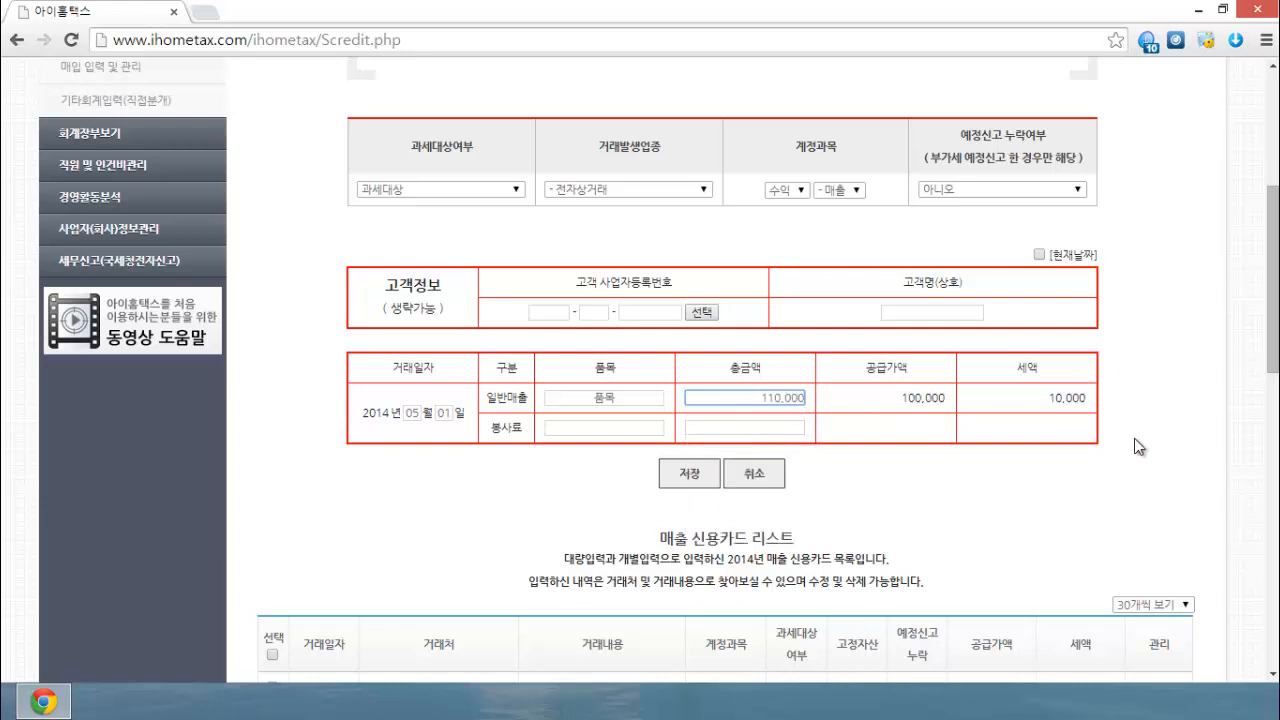
left_click(1135, 441)
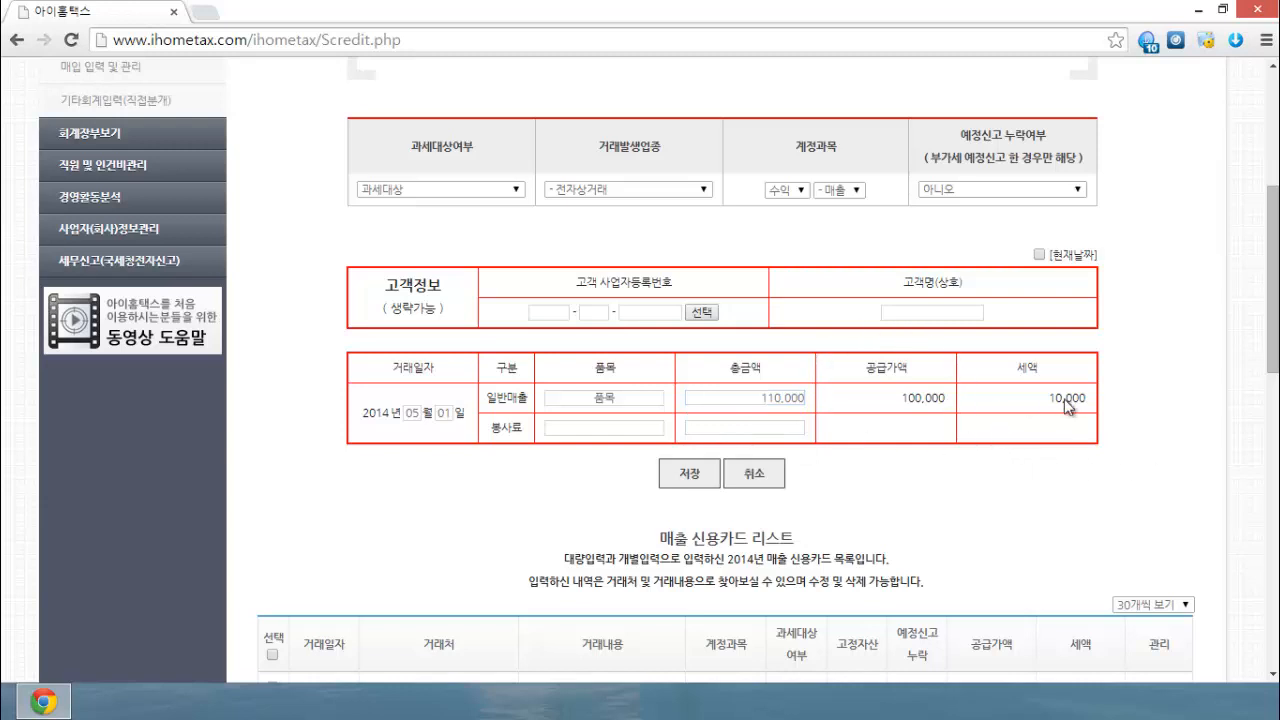
Save the credit card sale and check its entry in the 매출 신용카드 리스트
scroll(1104, 452, "down", 2)
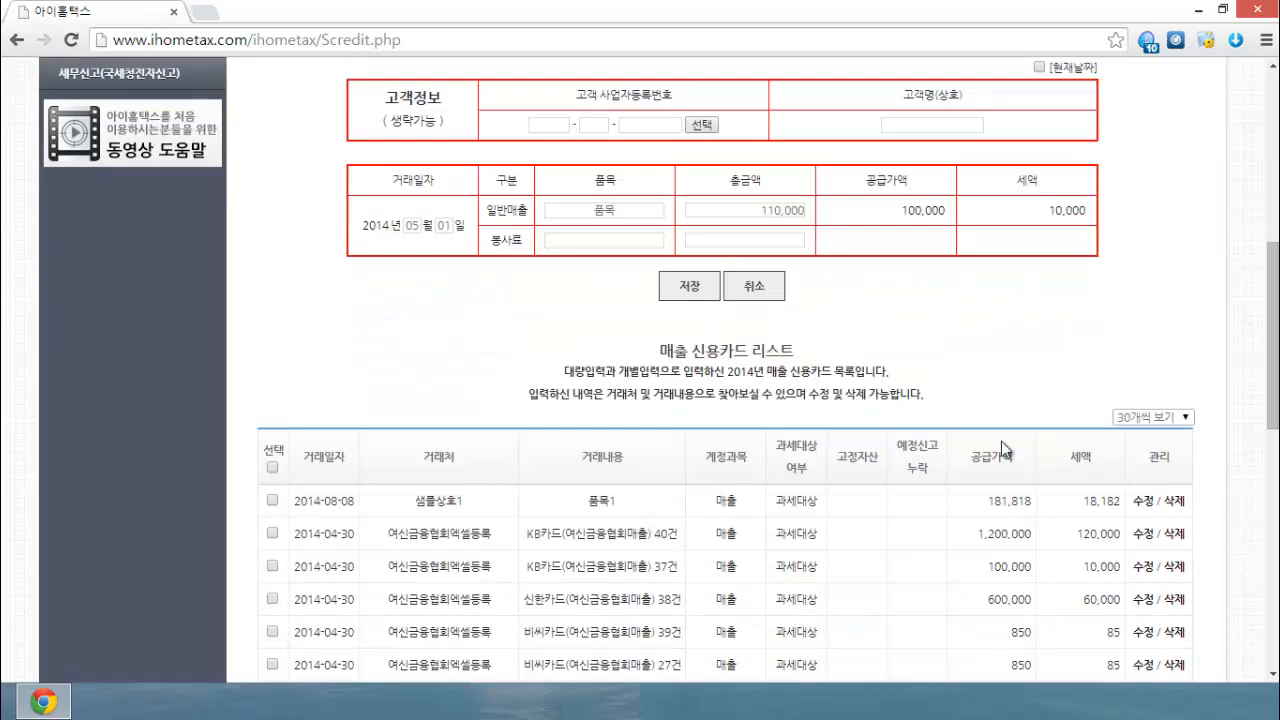
left_click(693, 300)
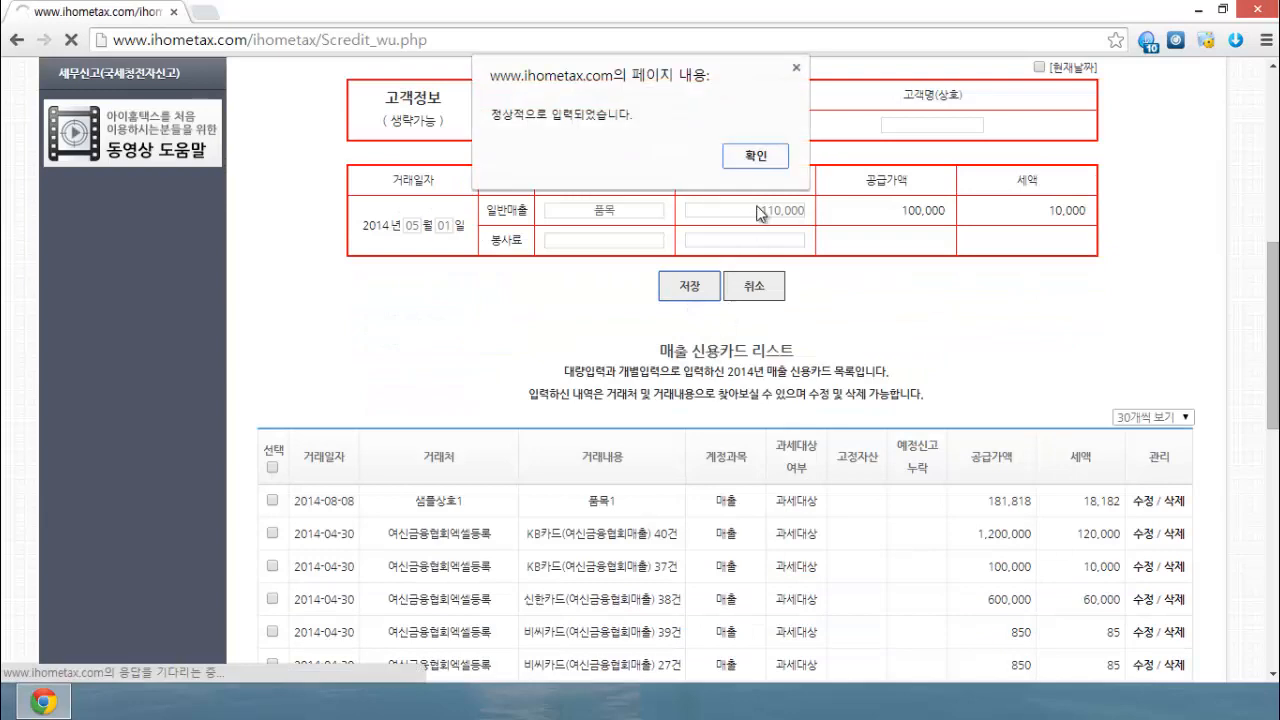
left_click(768, 168)
scroll(572, 322, "down", 4)
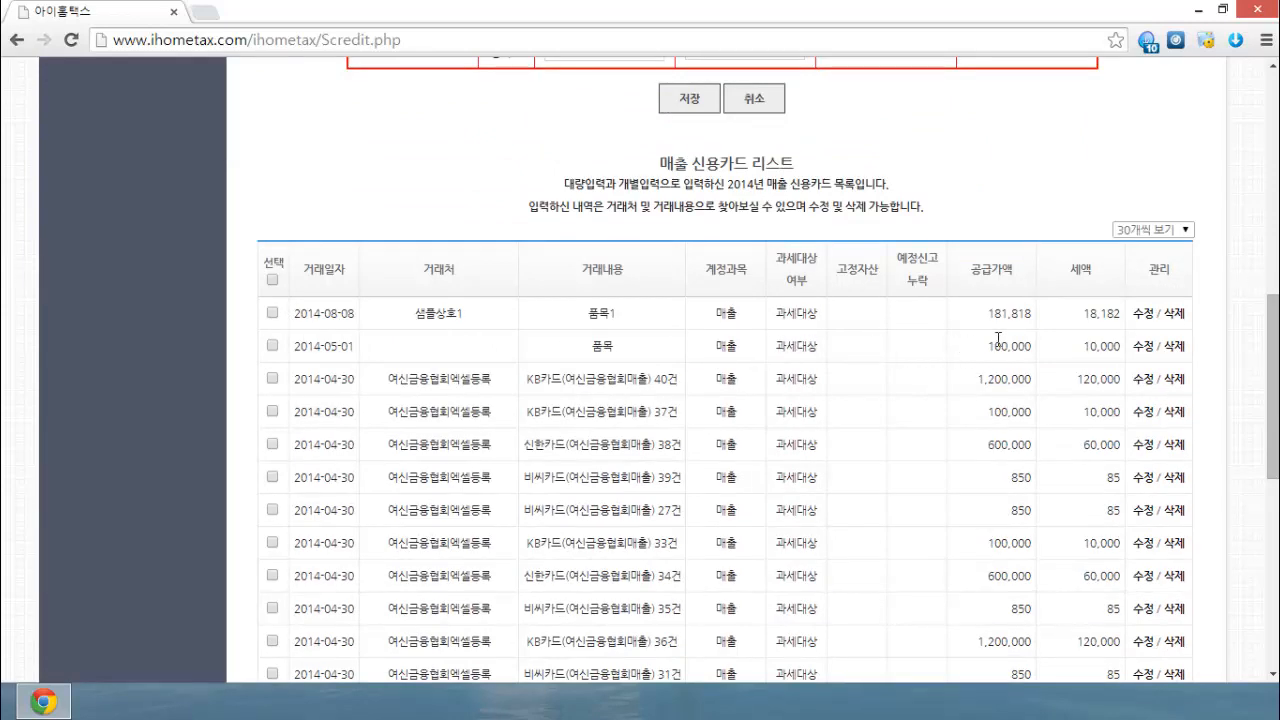
Open the 현금영수증 sales entry page and look over its input form and the 매출 현금영수증 리스트
scroll(487, 430, "up", 10)
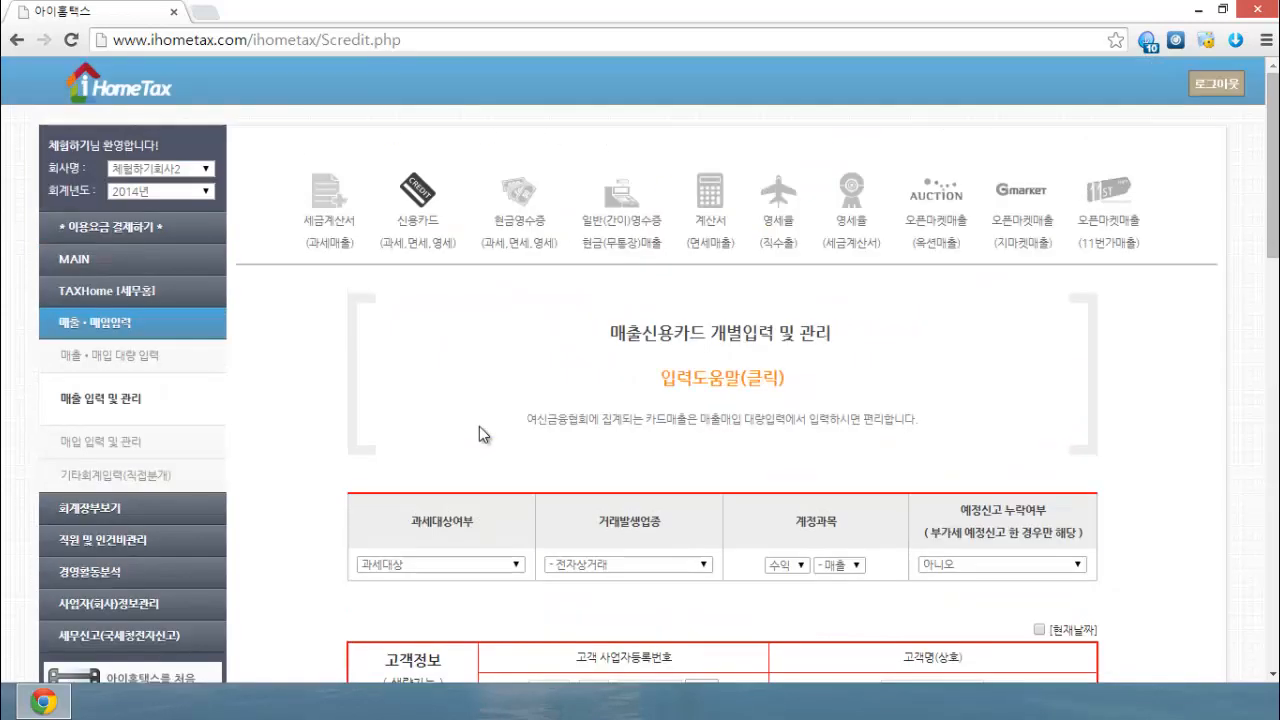
left_click(532, 202)
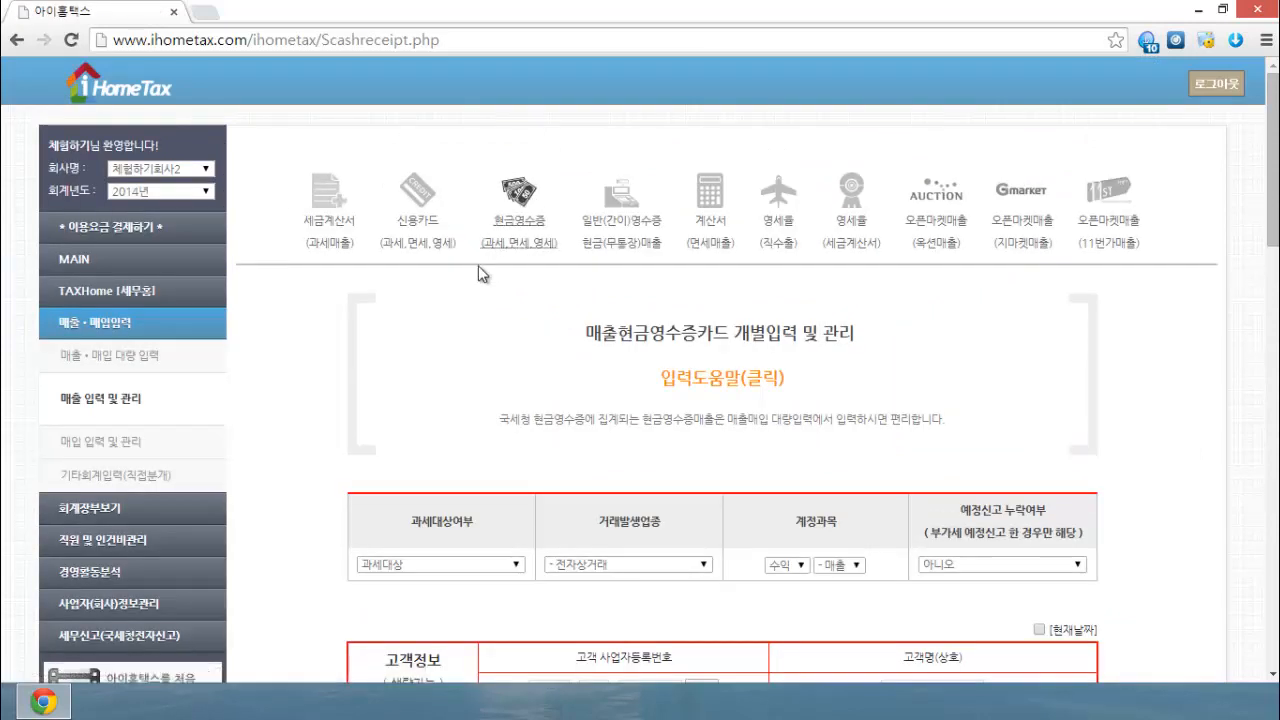
scroll(386, 381, "down", 2)
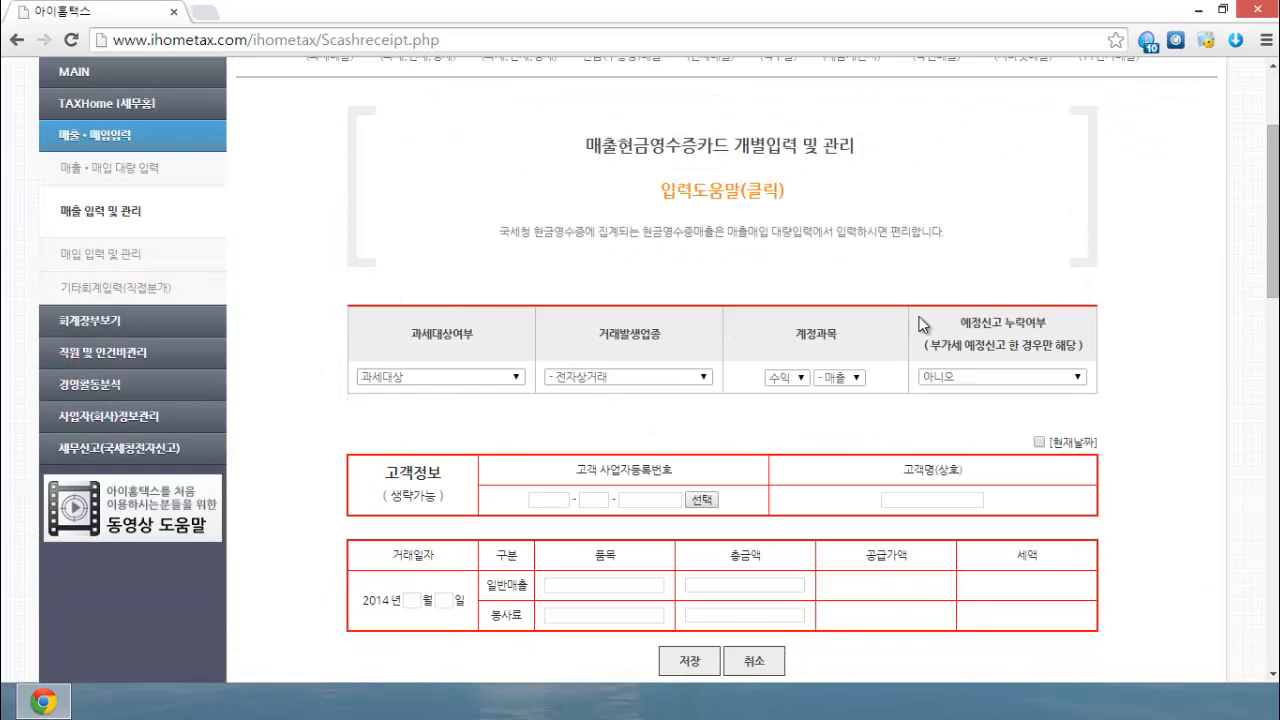
scroll(920, 323, "down", 1)
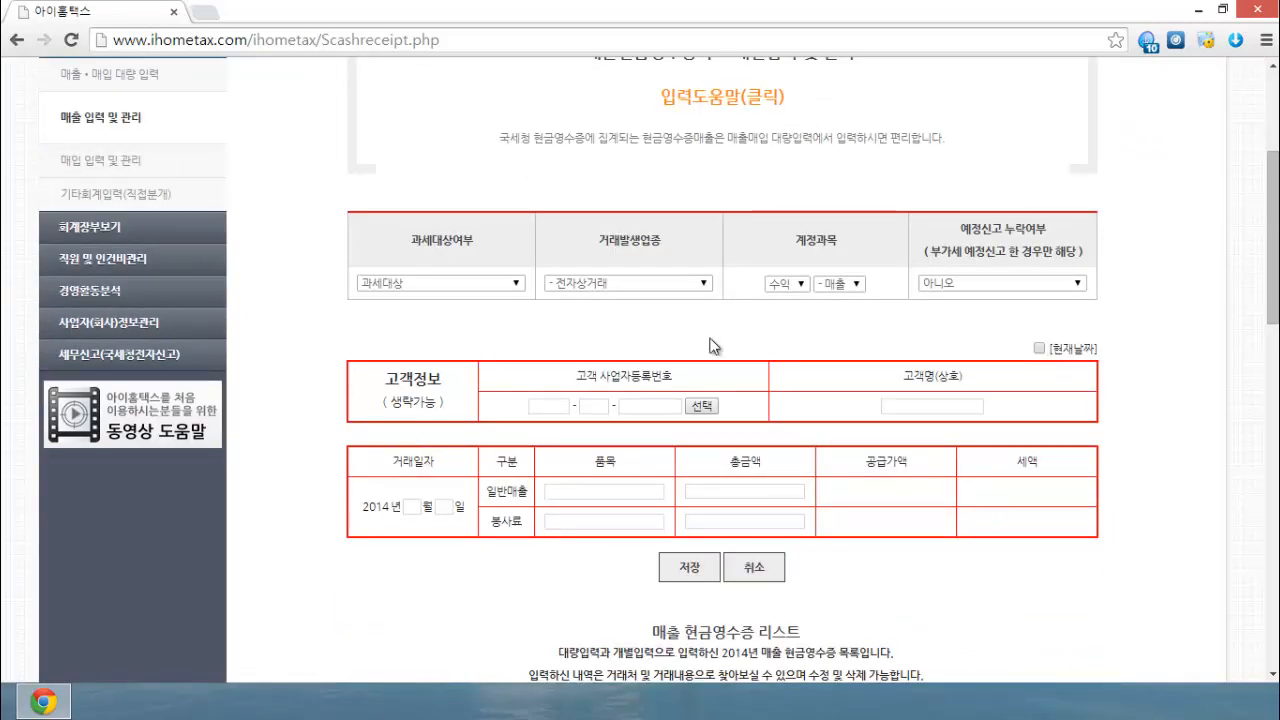
scroll(760, 490, "down", 2)
scroll(700, 400, "down", 2)
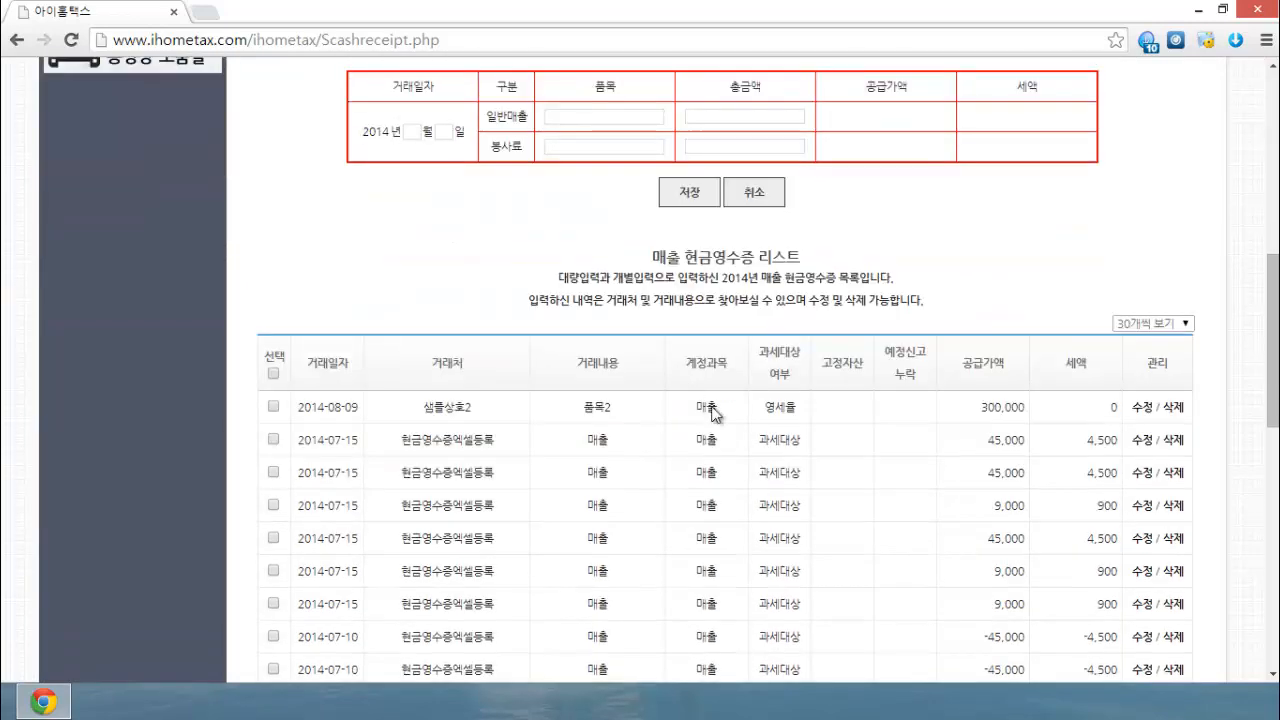
Open the 일반(간이)영수증 현금(무통장)매출 page and examine its item and payment entry fields
scroll(690, 535, "up", 6)
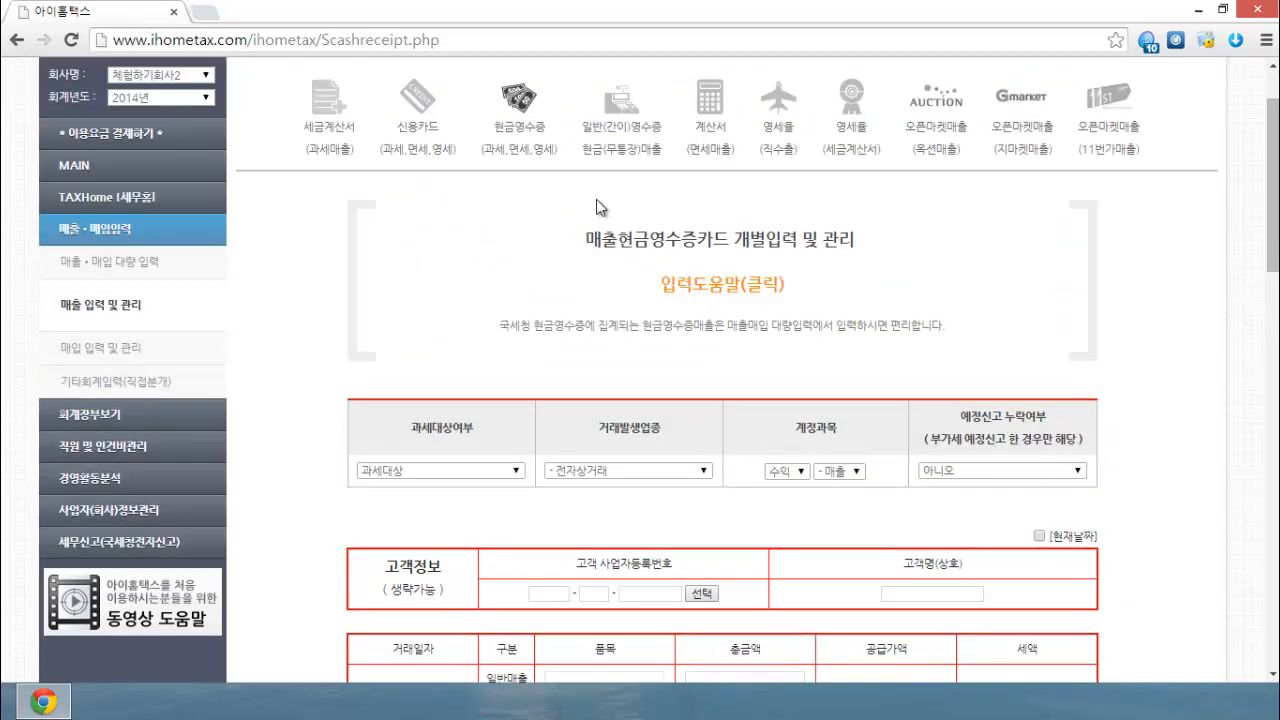
left_click(624, 134)
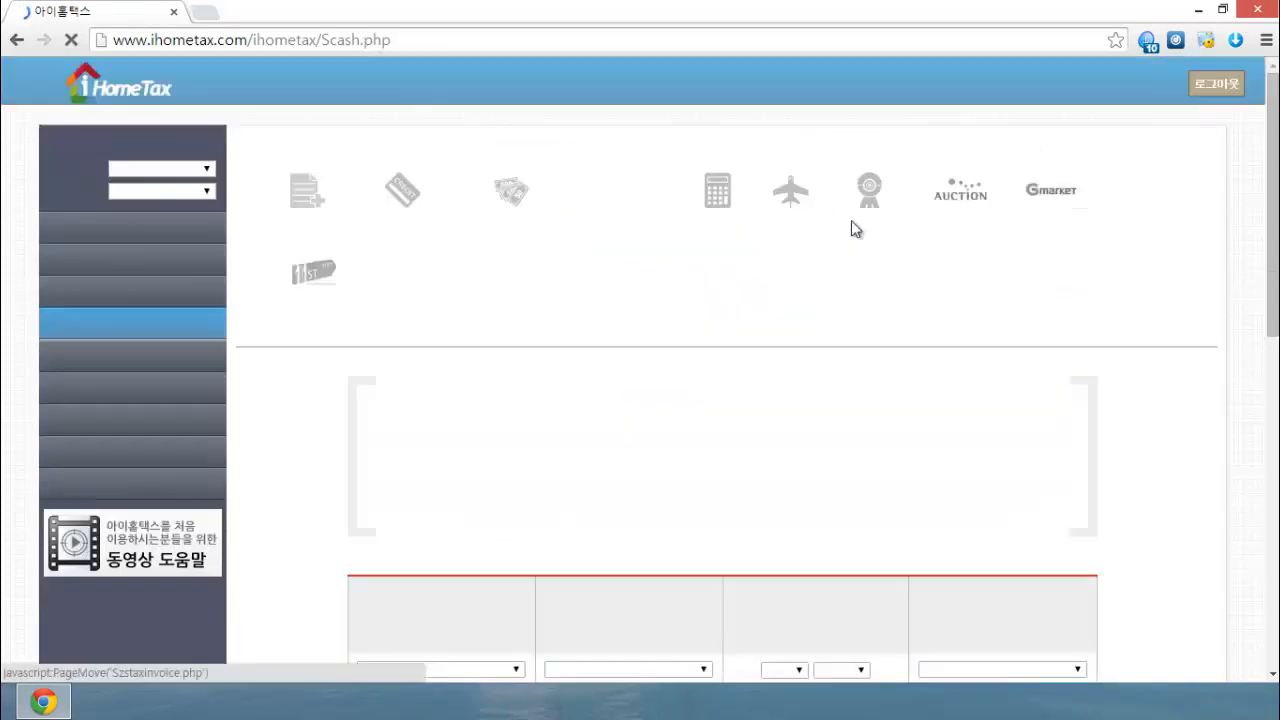
scroll(766, 218, "down", 2)
scroll(766, 218, "down", 1)
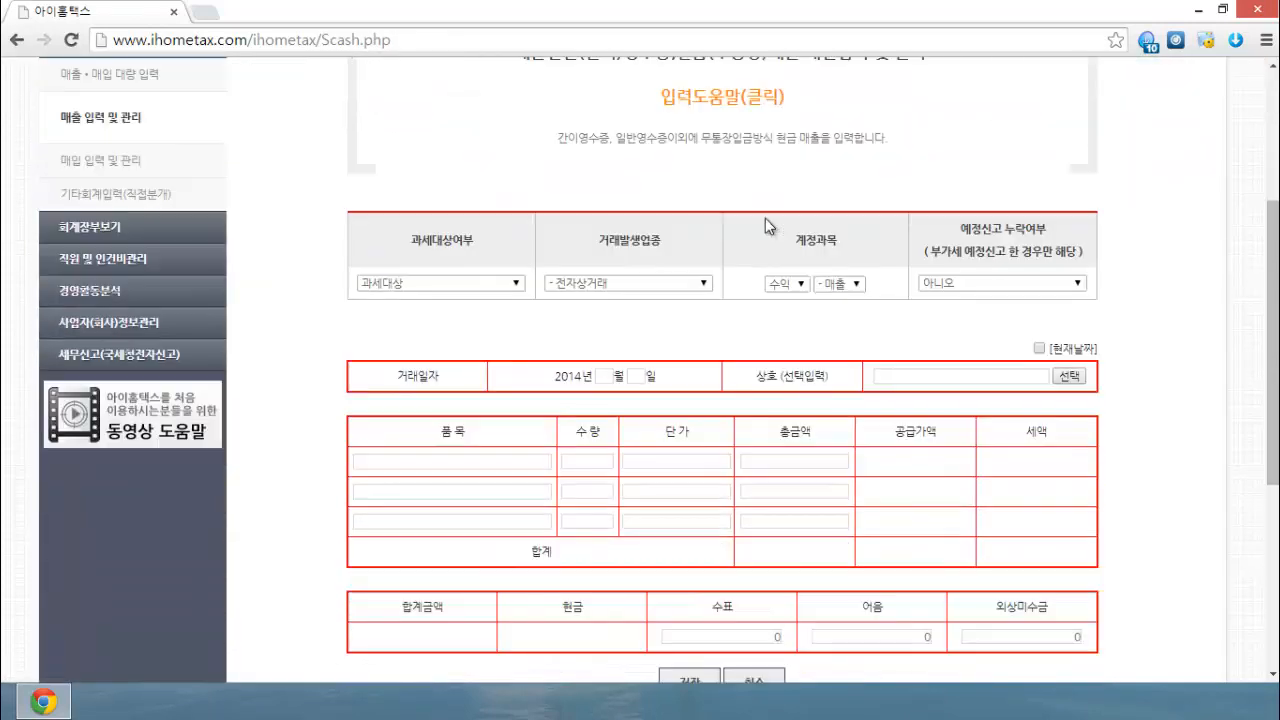
scroll(765, 218, "up", 1)
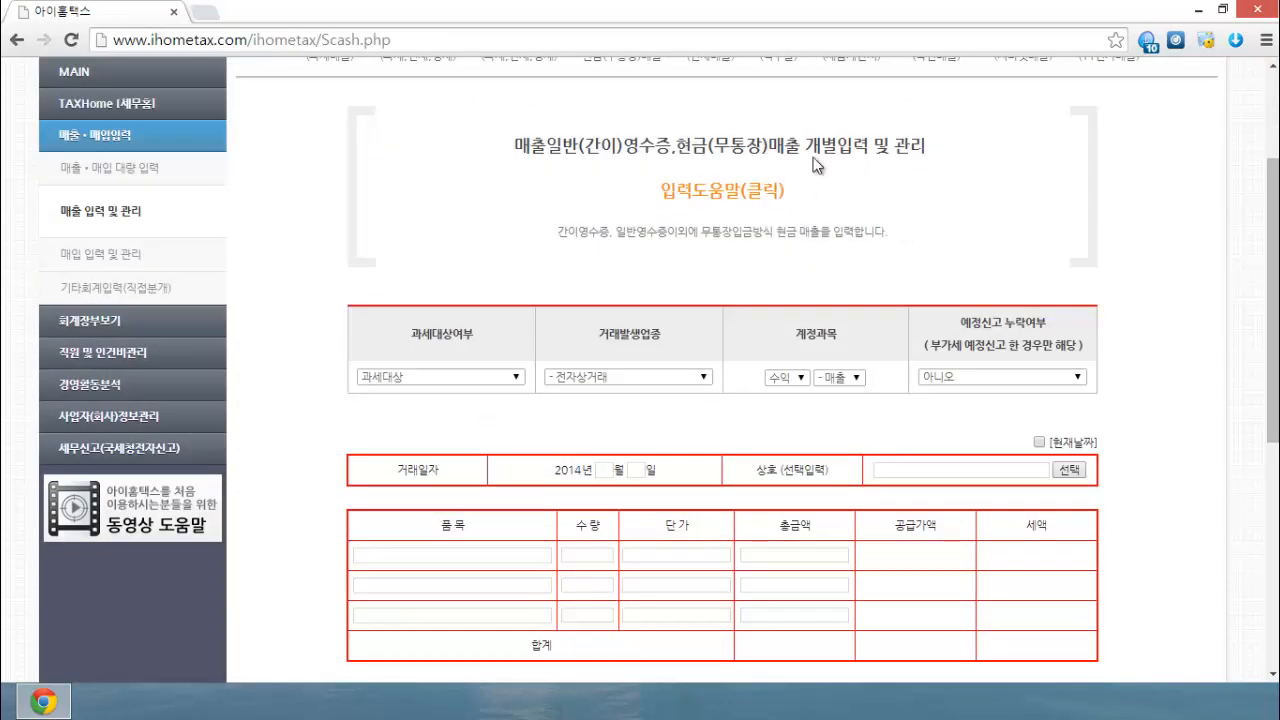
scroll(840, 190, "down", 2)
scroll(390, 305, "down", 1)
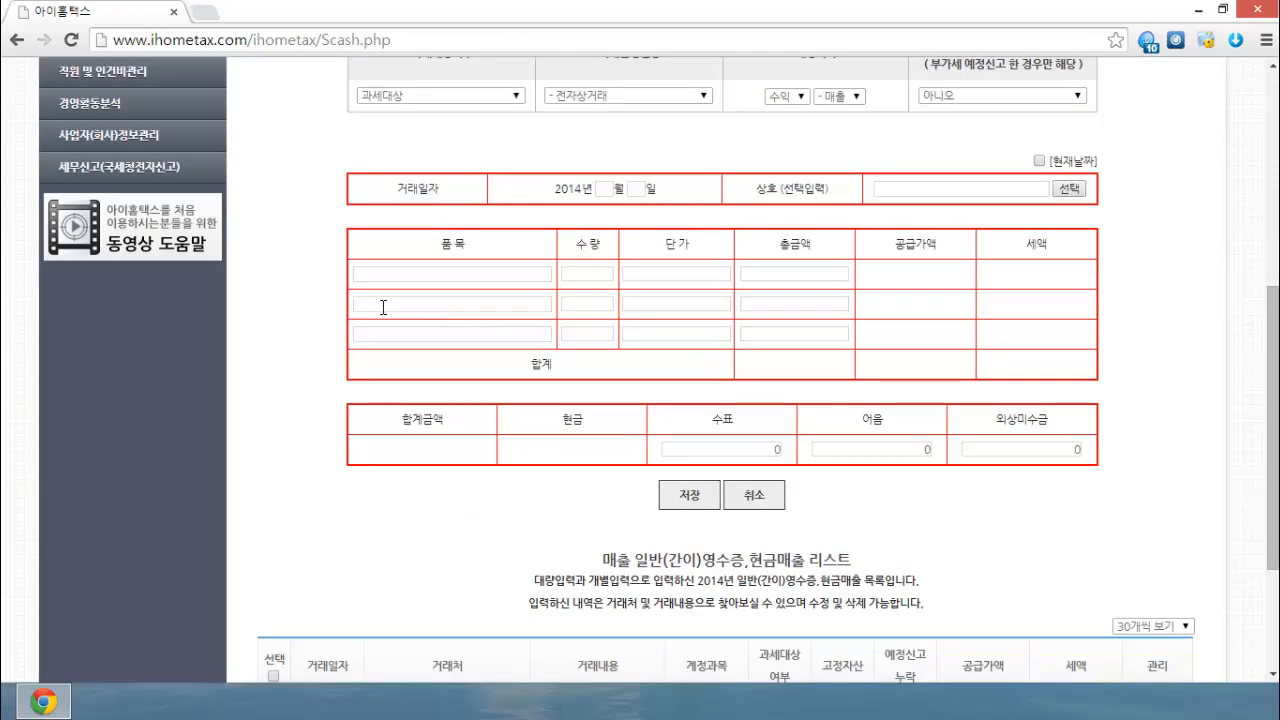
Open the 계산서(면세매출) page and review its usage notes and the 공급자 보관용 invoice form
scroll(808, 505, "up", 4)
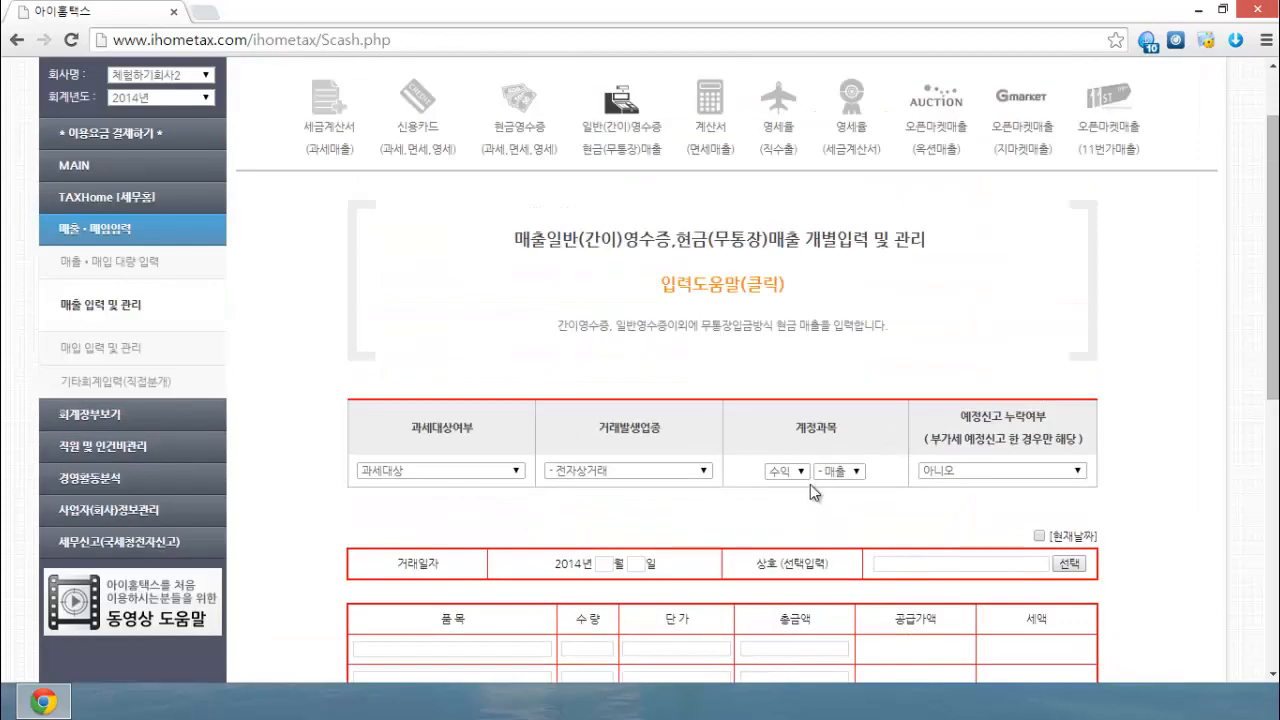
left_click(714, 110)
scroll(666, 226, "down", 2)
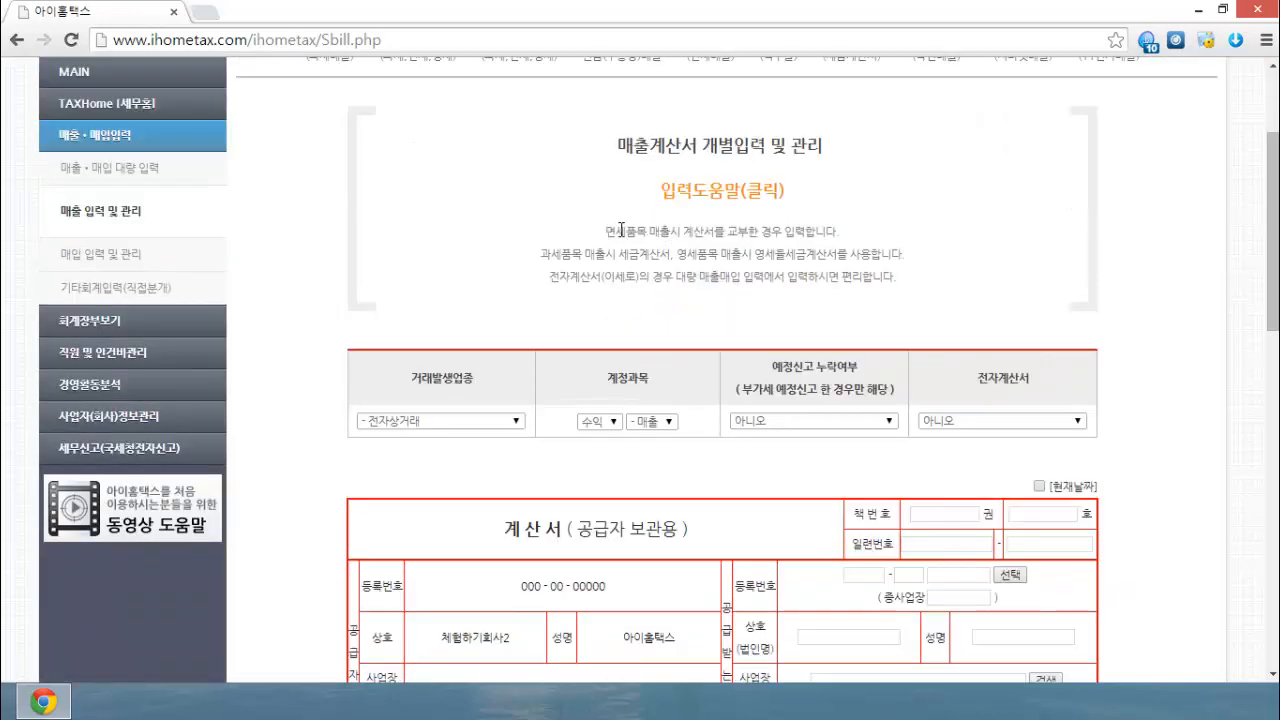
left_click_drag(606, 231, 686, 228)
left_click(830, 228)
scroll(494, 286, "down", 4)
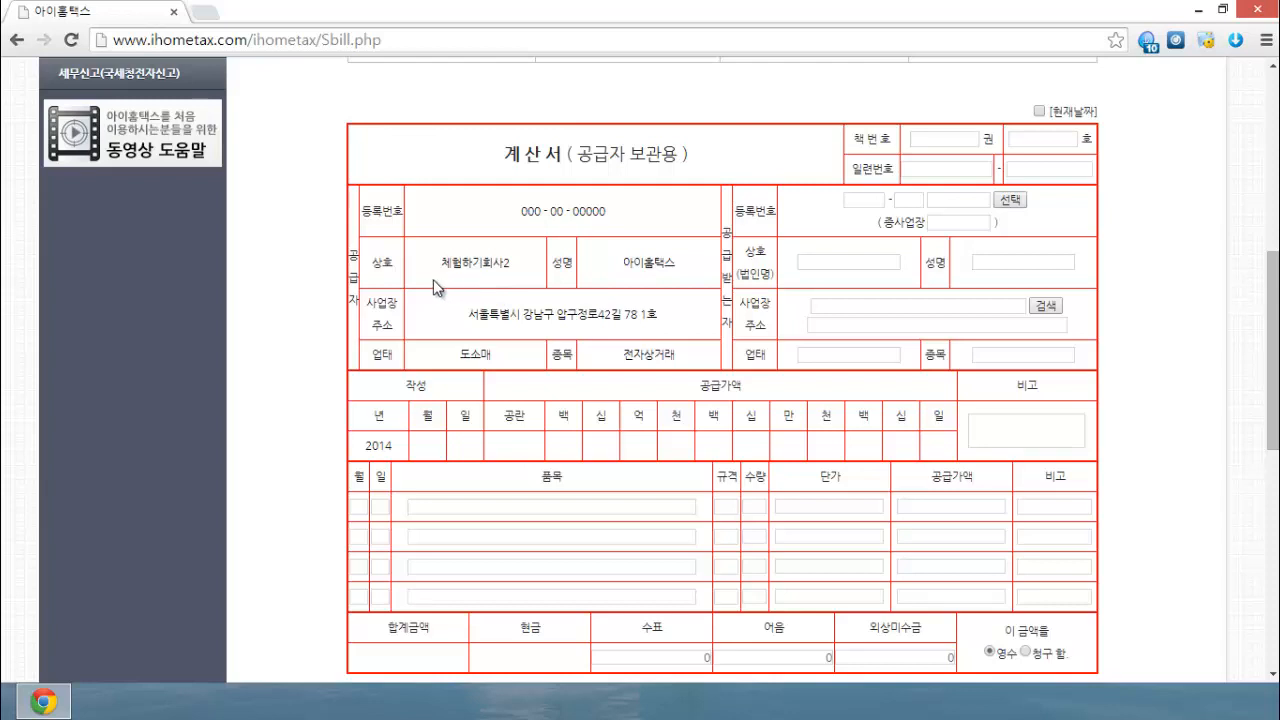
scroll(438, 288, "down", 1)
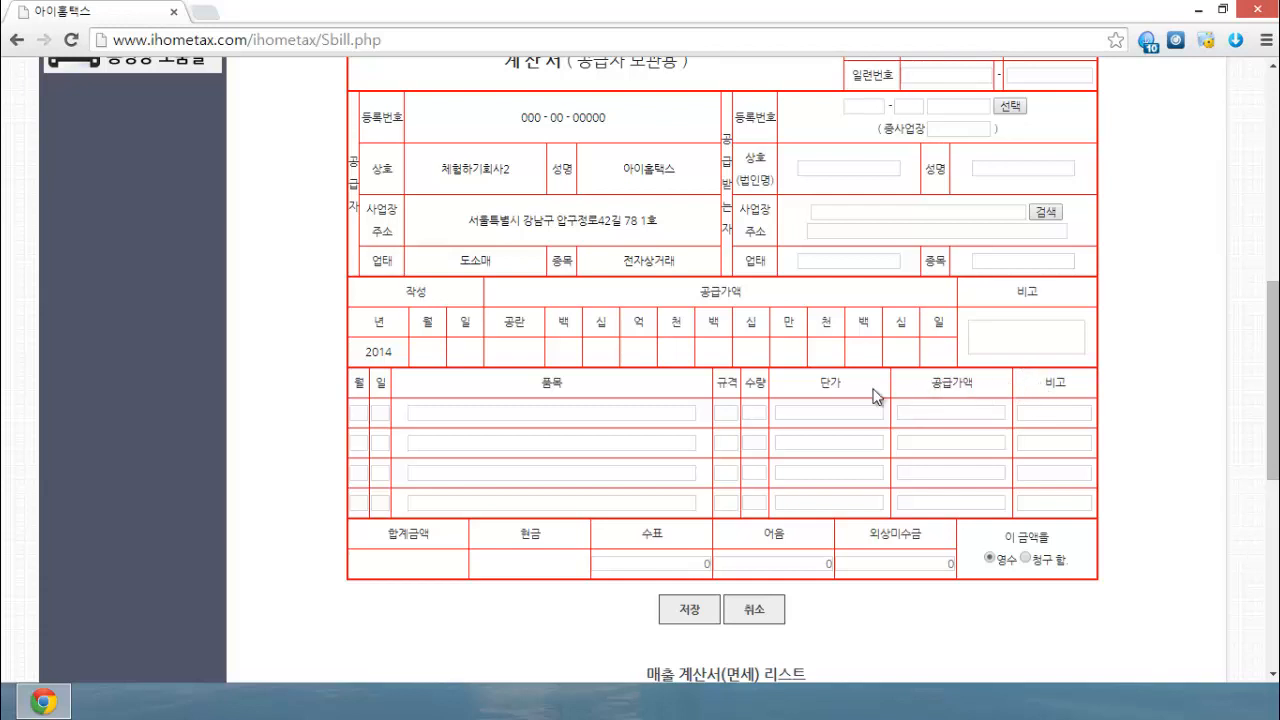
scroll(871, 394, "up", 2)
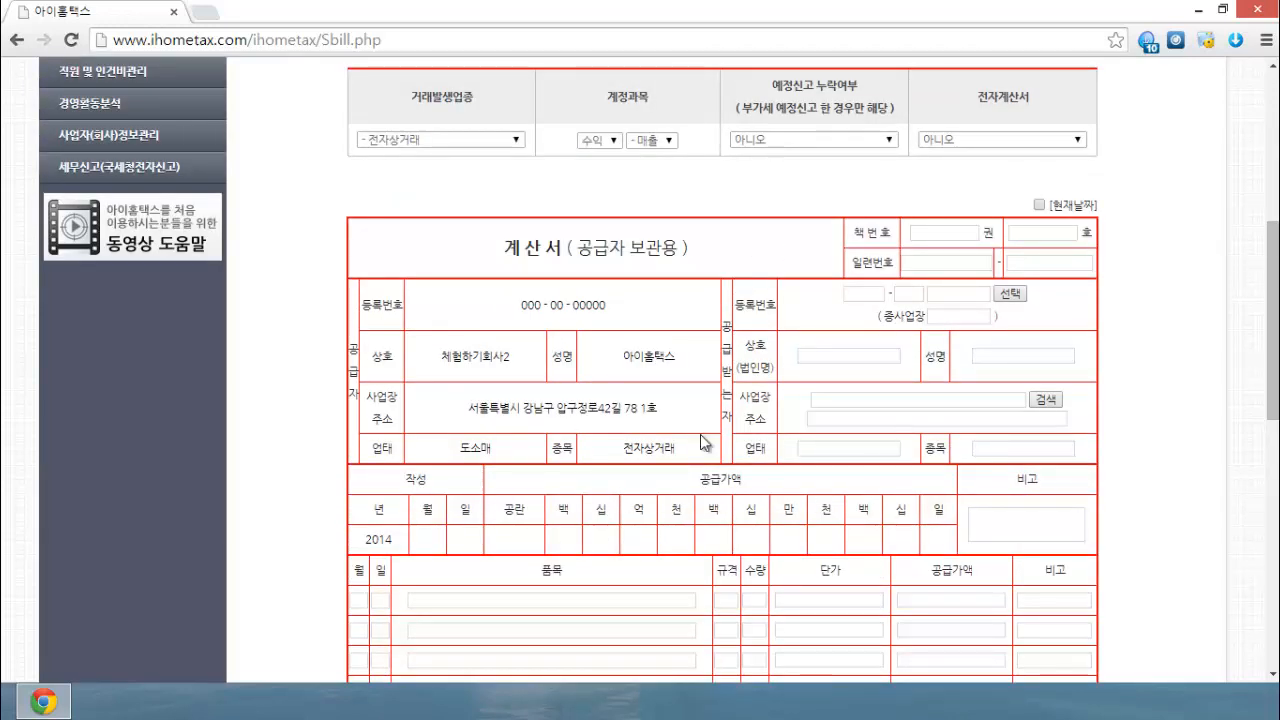
scroll(712, 444, "down", 2)
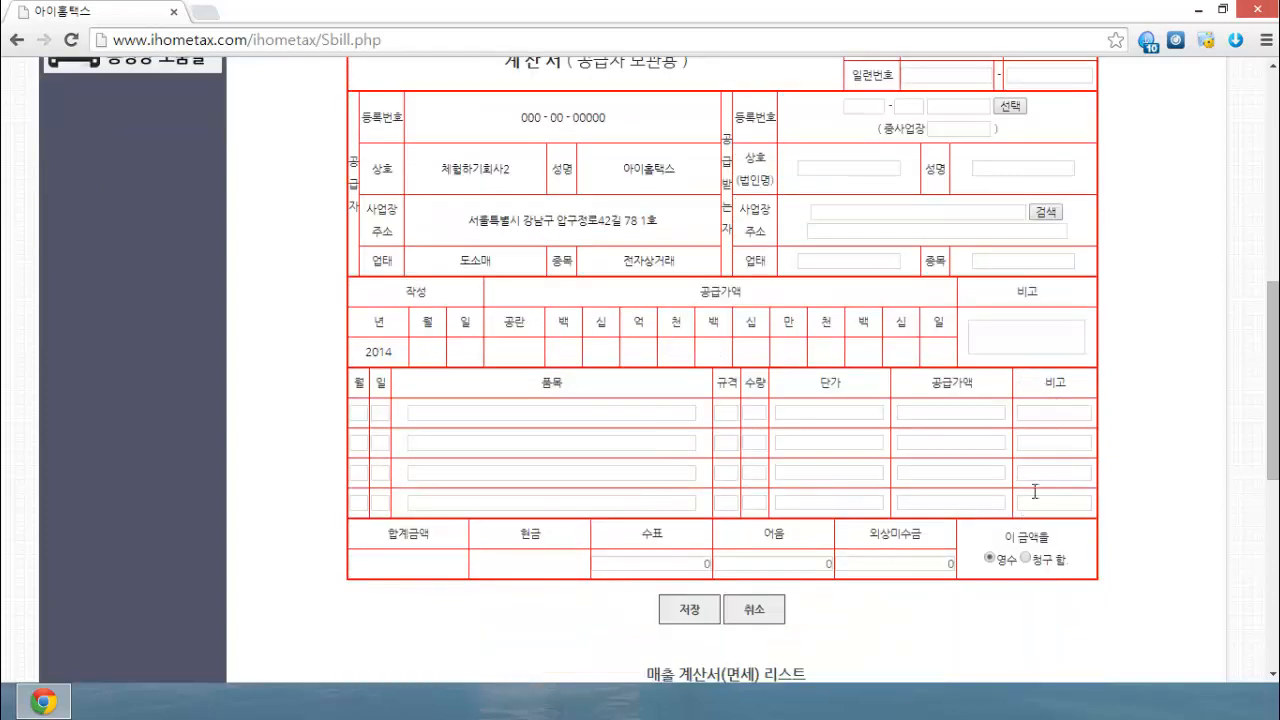
scroll(1034, 495, "down", 2)
scroll(1030, 499, "up", 2)
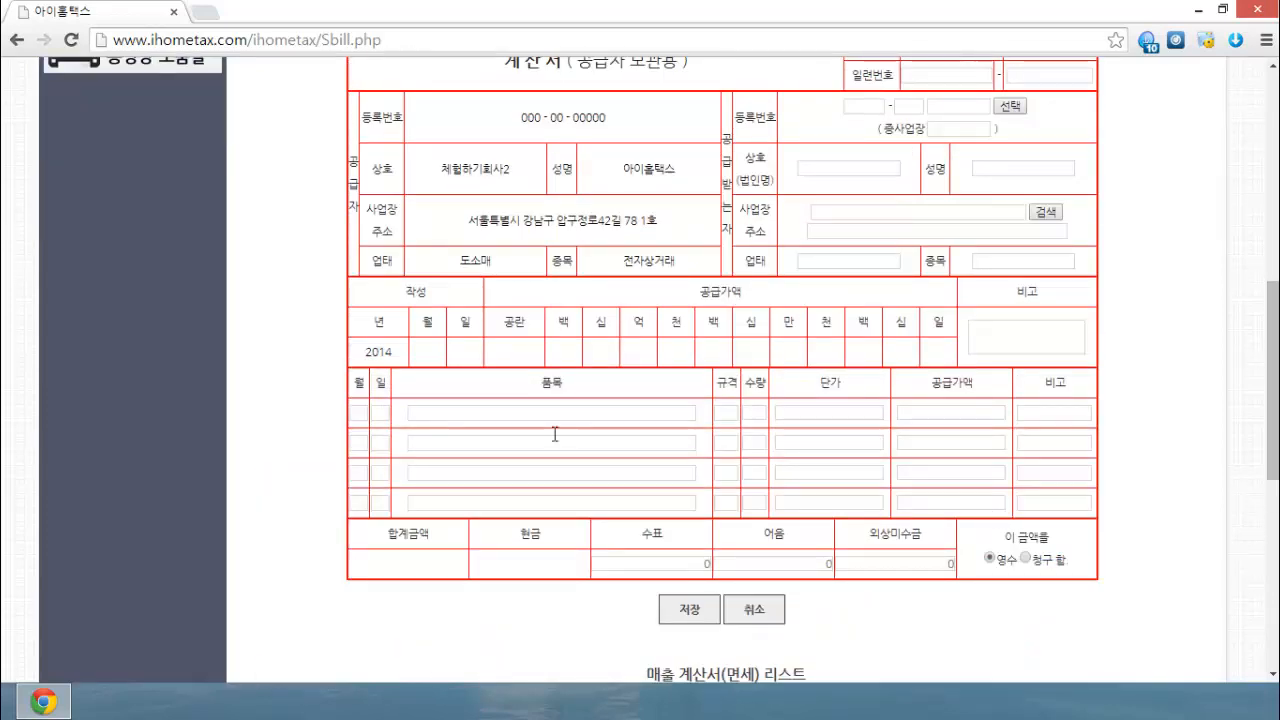
Open the 영세율(직수출) page and review its usage notes and the 수출내역 입력 fields
scroll(775, 350, "up", 7)
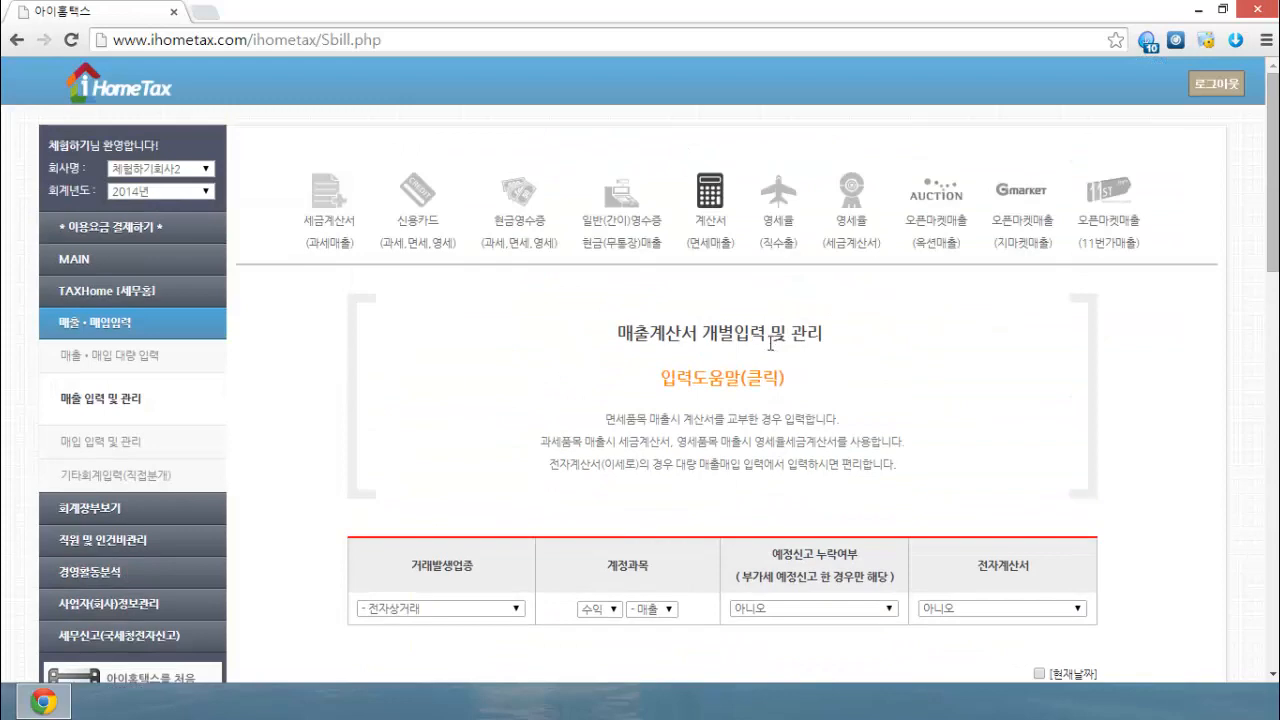
left_click(780, 205)
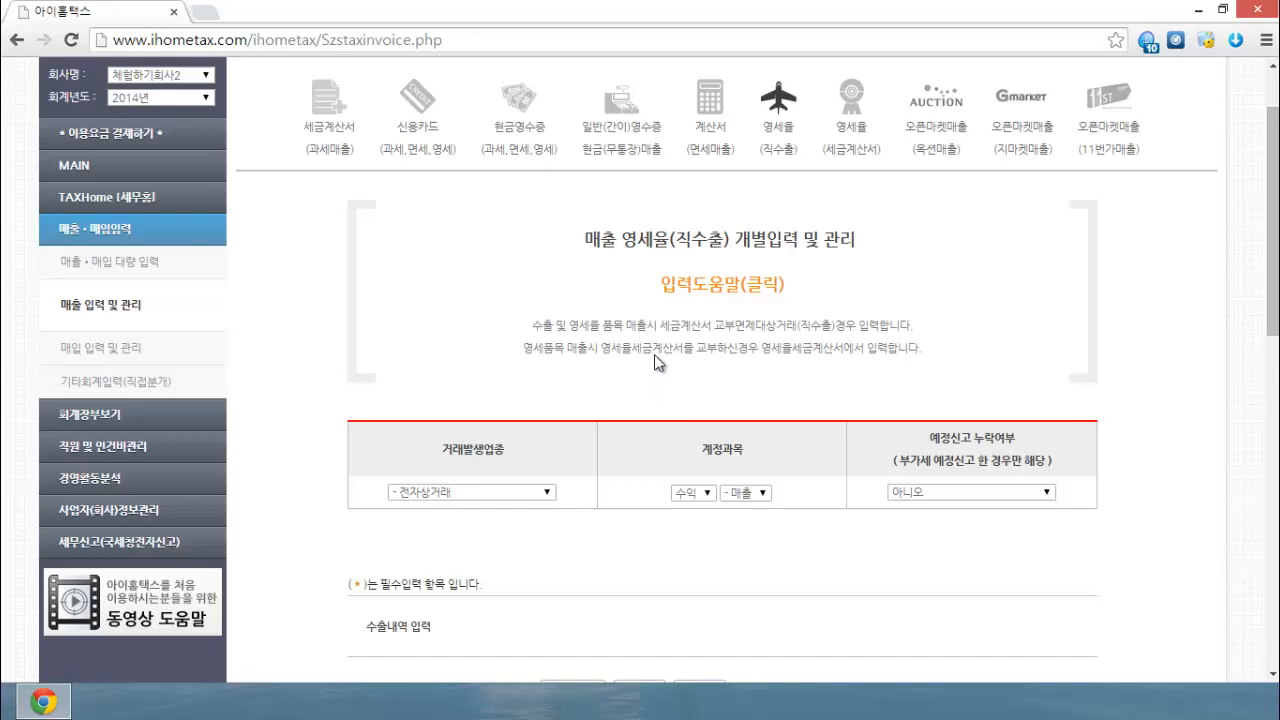
scroll(830, 282, "down", 5)
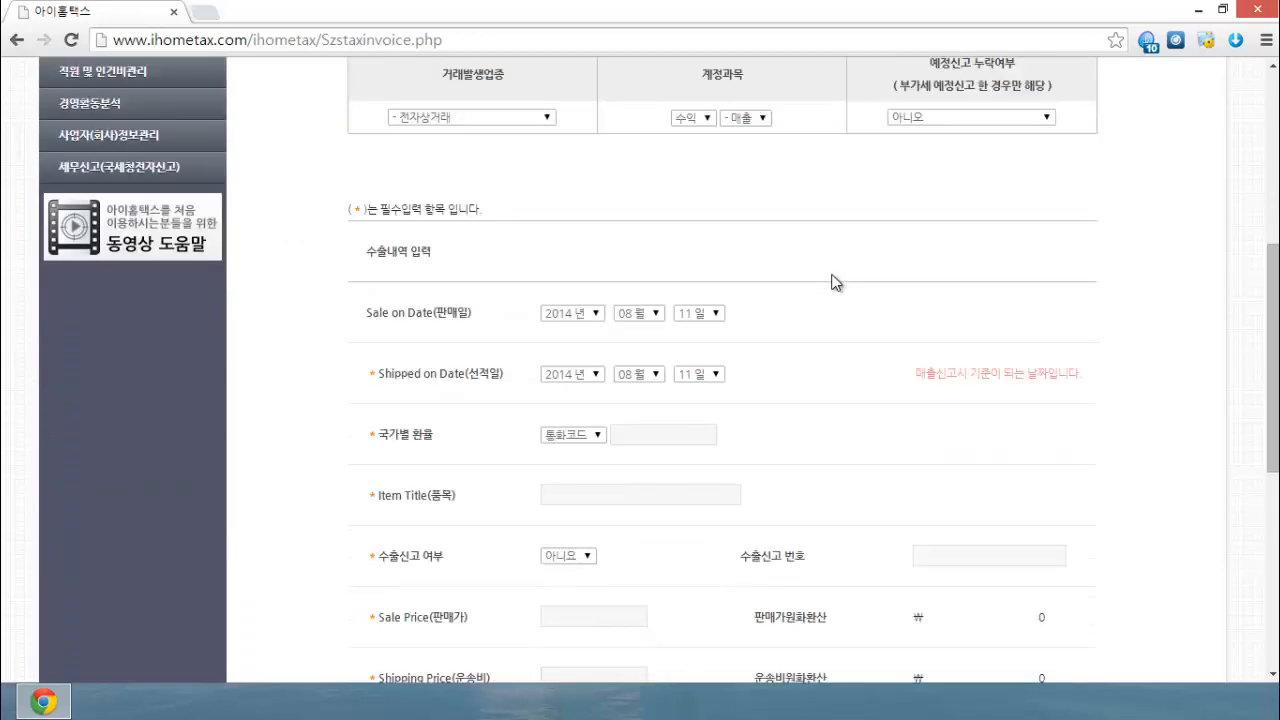
scroll(830, 282, "up", 4)
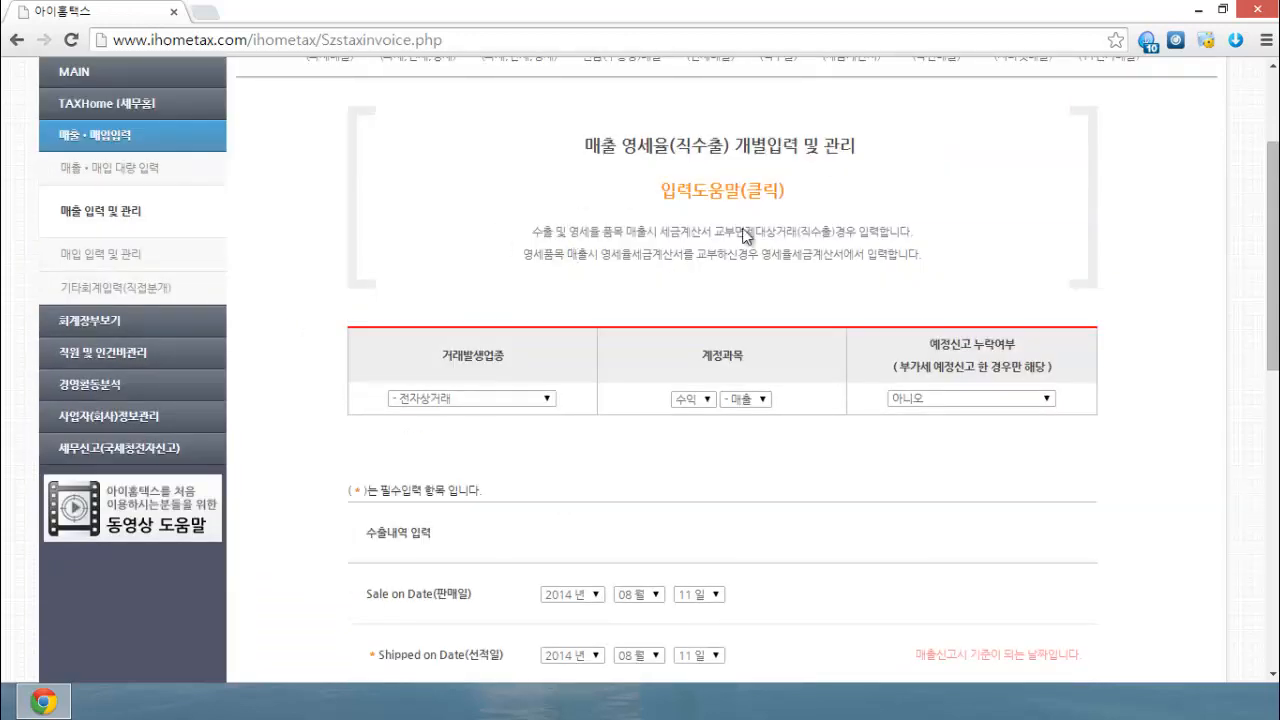
scroll(627, 302, "up", 1)
scroll(672, 358, "down", 3)
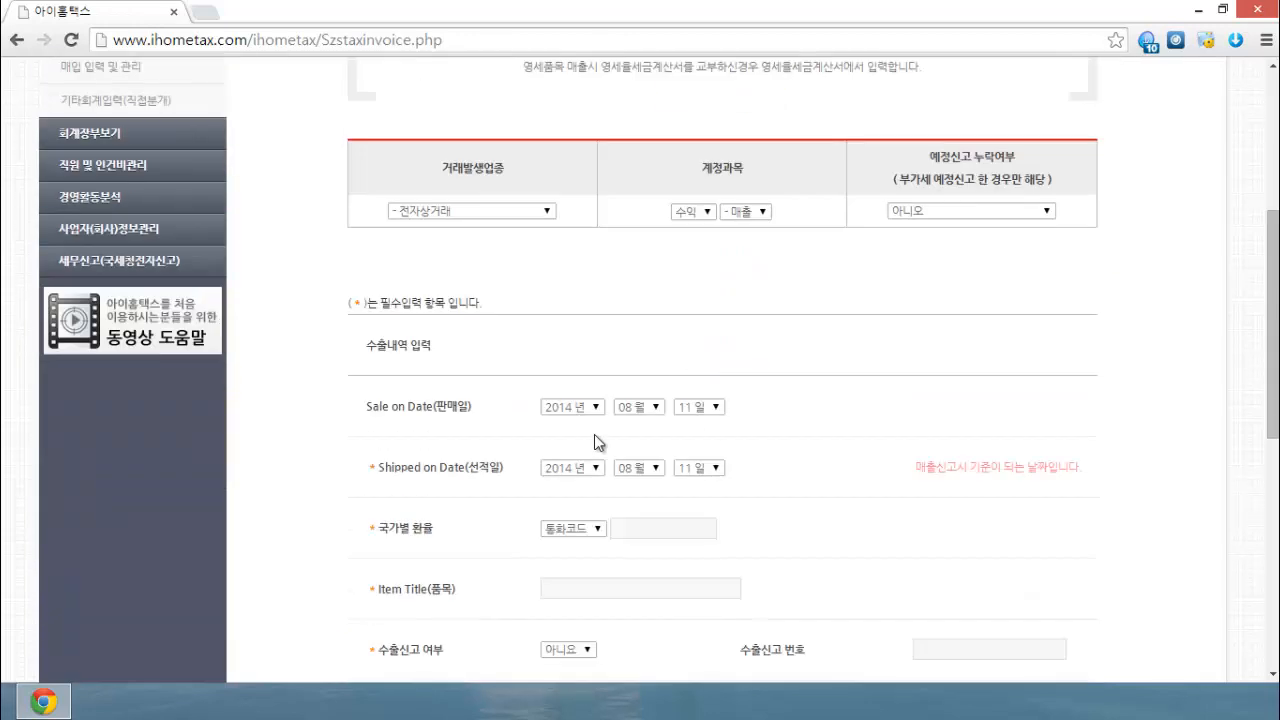
Open the 영세율(세금계산서) sales page and look over its notes and entry form
scroll(815, 409, "up", 4)
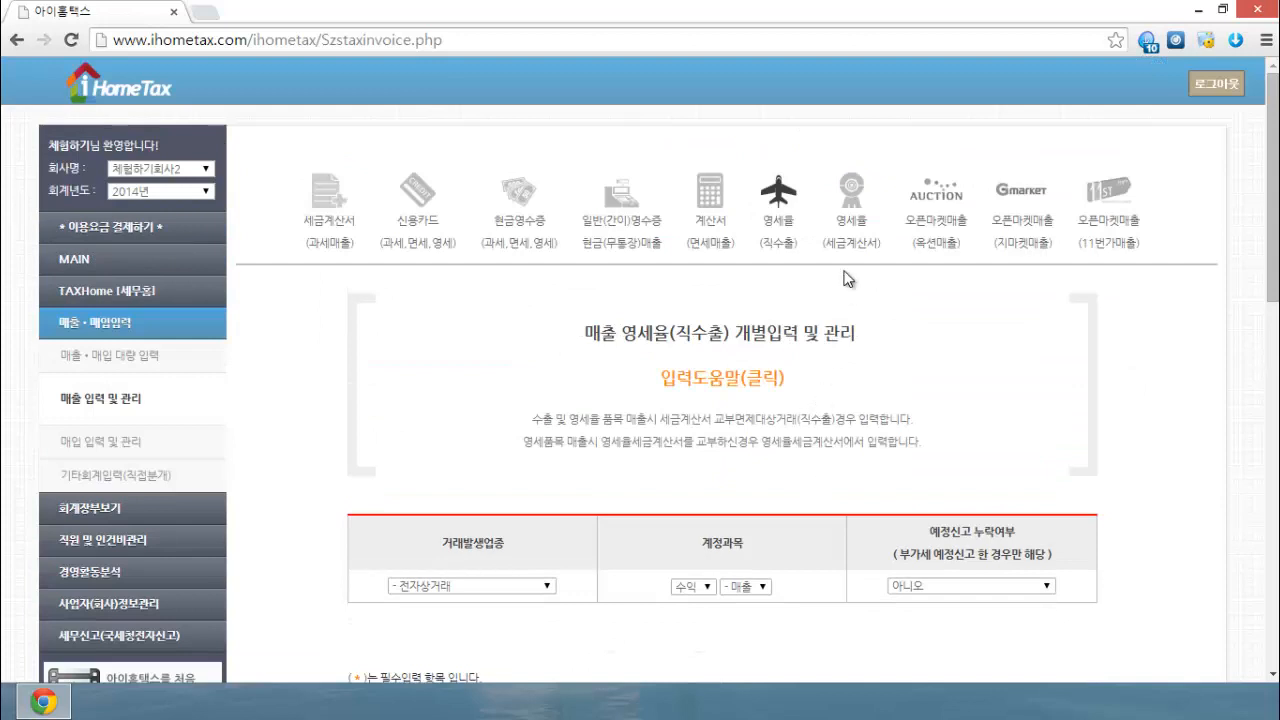
left_click(852, 228)
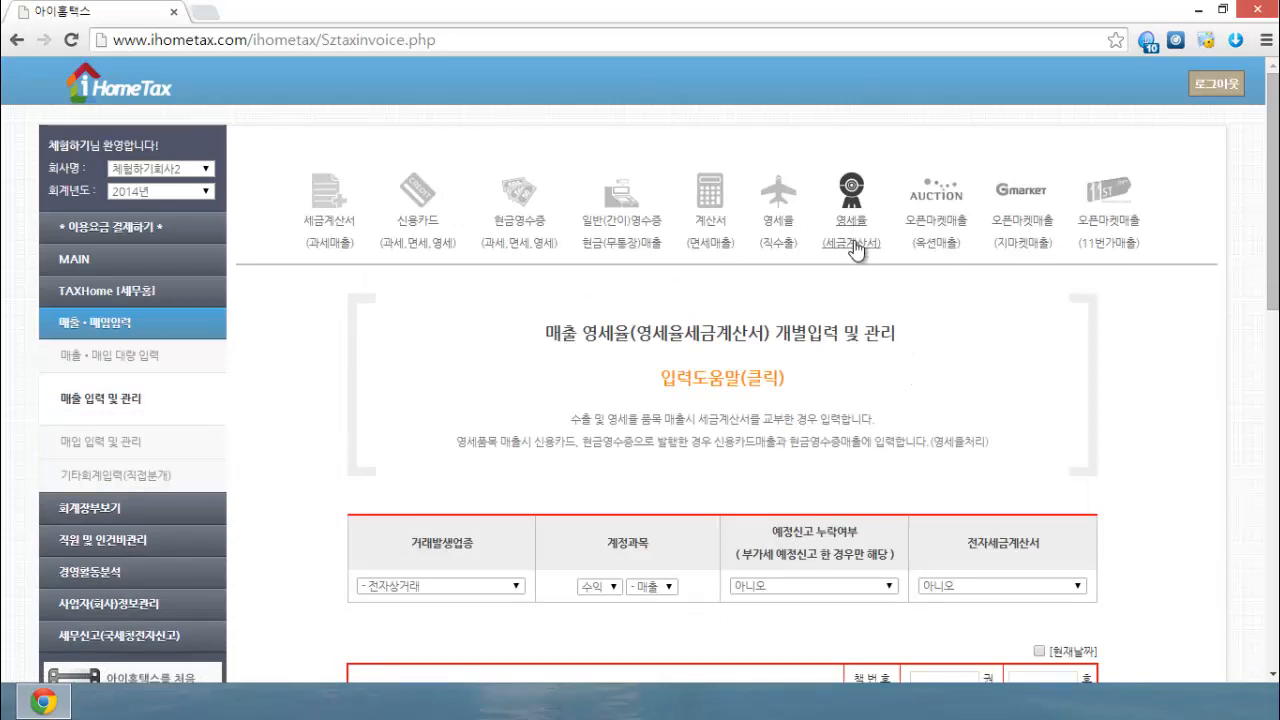
scroll(941, 386, "down", 5)
scroll(820, 350, "up", 5)
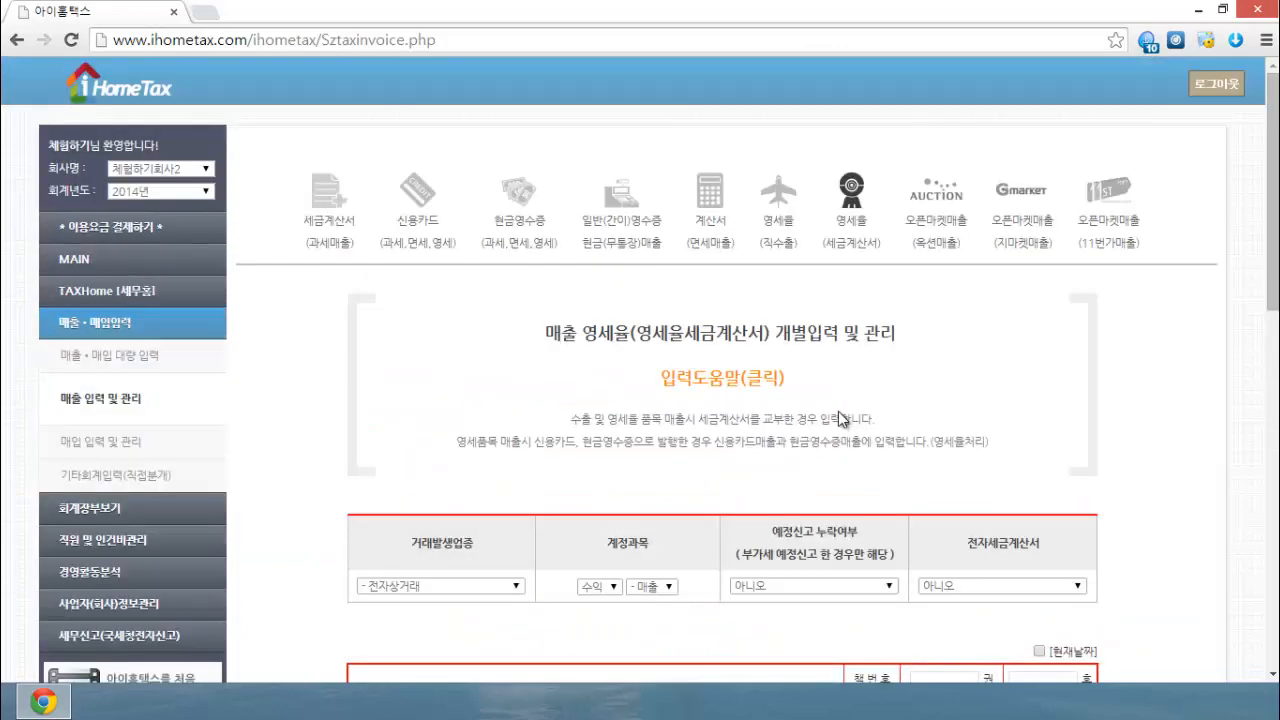
Open the 오픈마켓매출(옥션매출) page and review its guide images, 옥션 매출 건별 입력 form and 매출 옥션자료 리스트
left_click(940, 232)
scroll(927, 345, "down", 4)
scroll(927, 345, "down", 3)
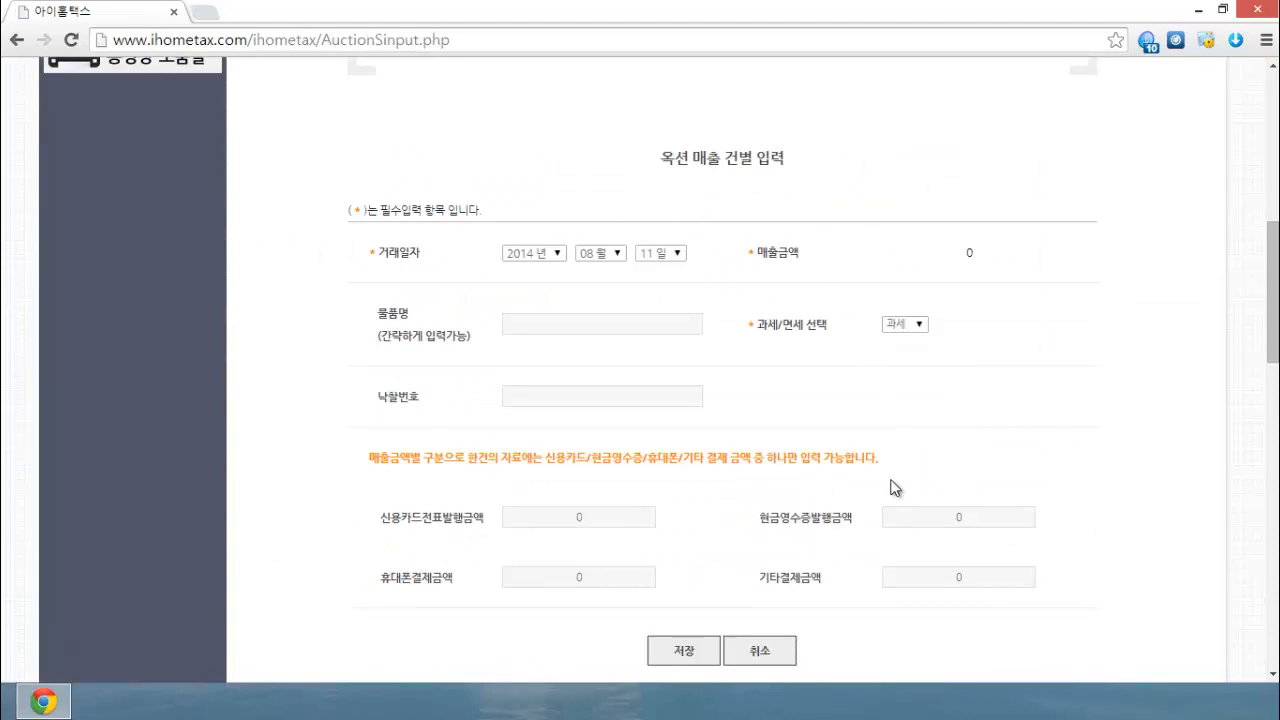
scroll(877, 287, "down", 5)
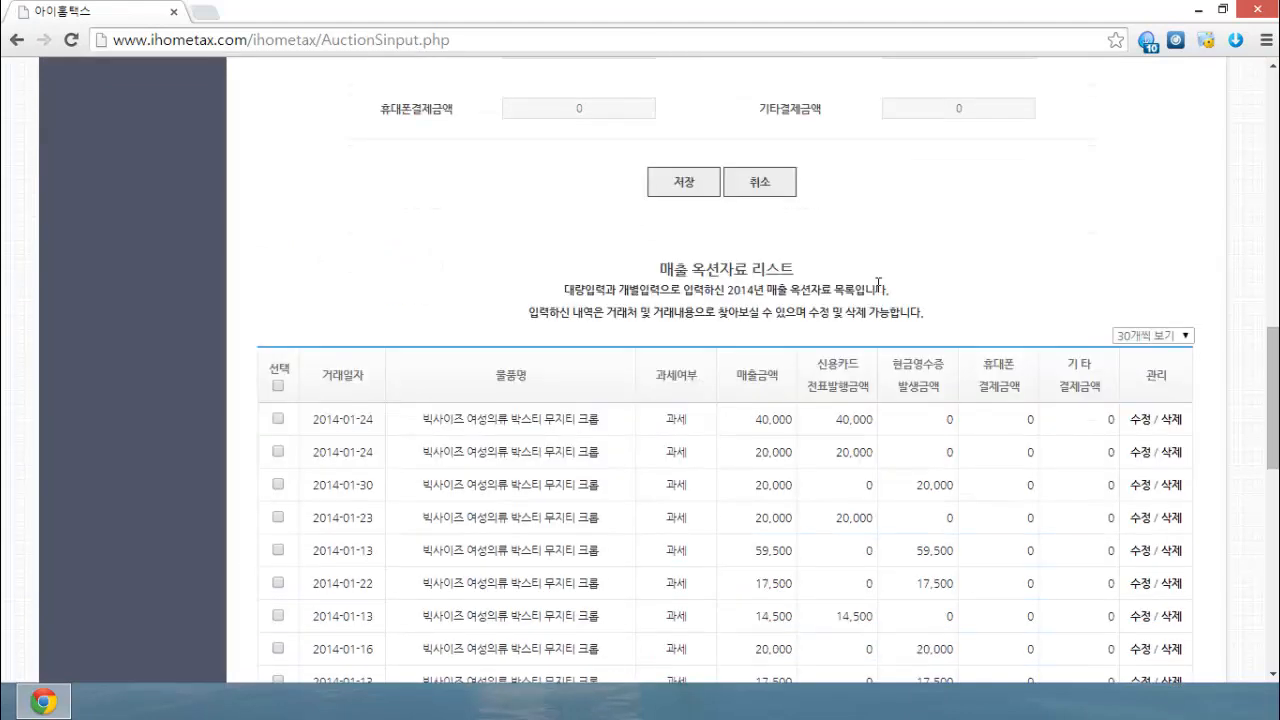
scroll(878, 284, "down", 2)
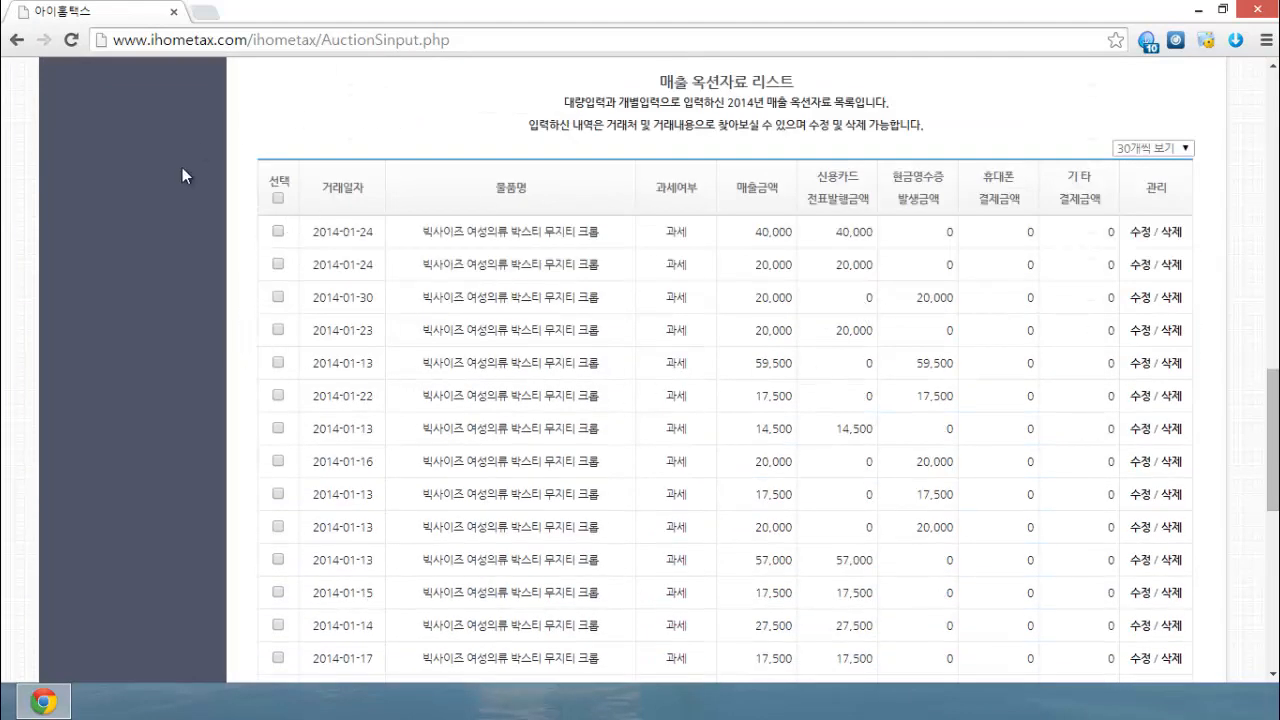
scroll(434, 368, "up", 12)
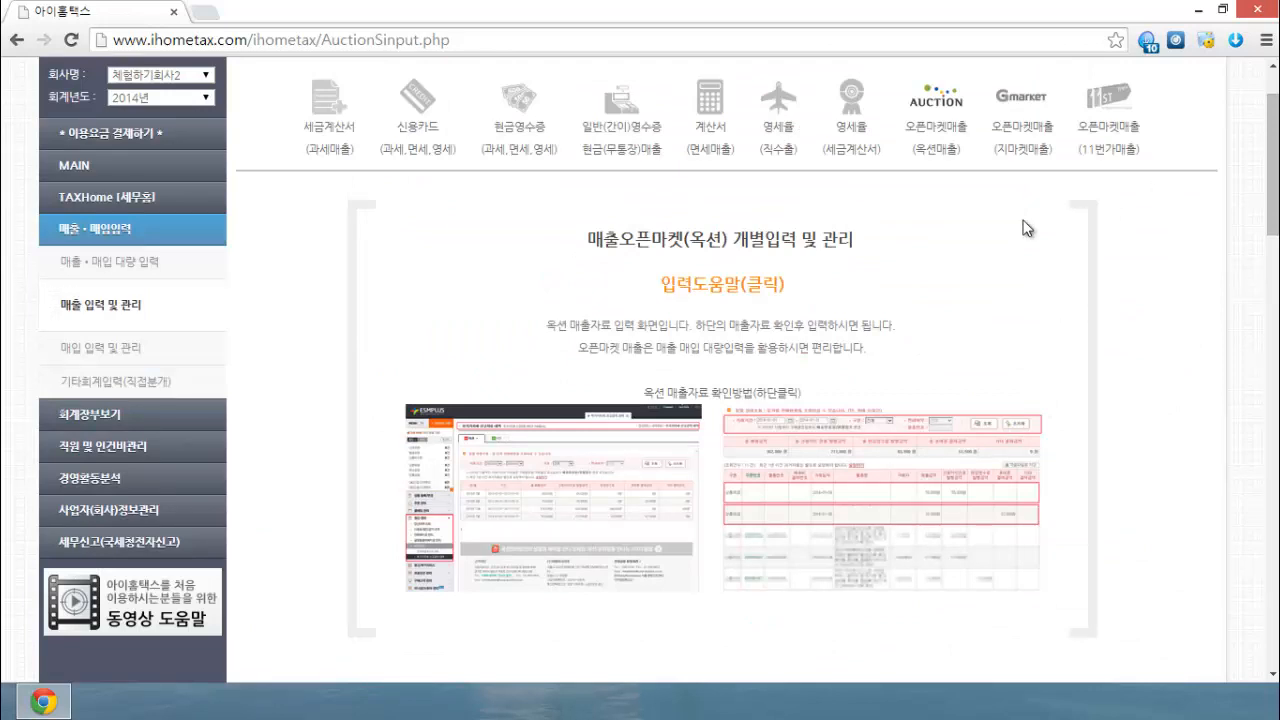
scroll(306, 246, "down", 4)
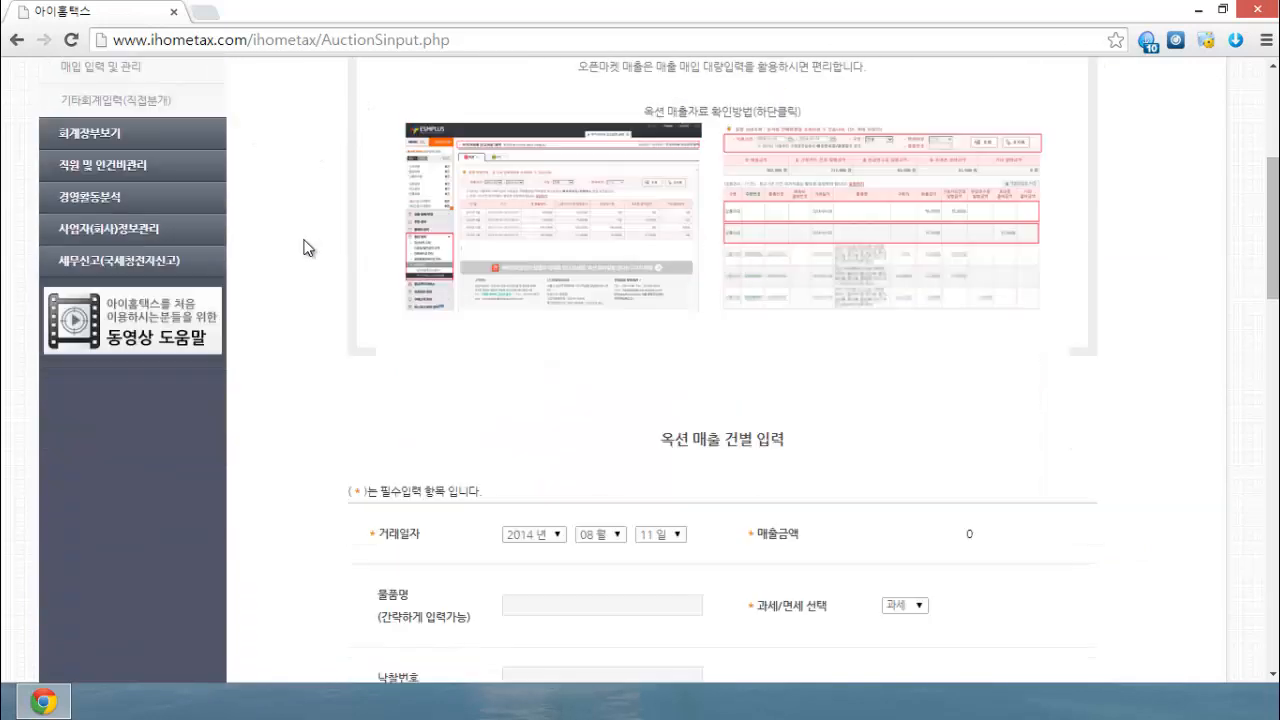